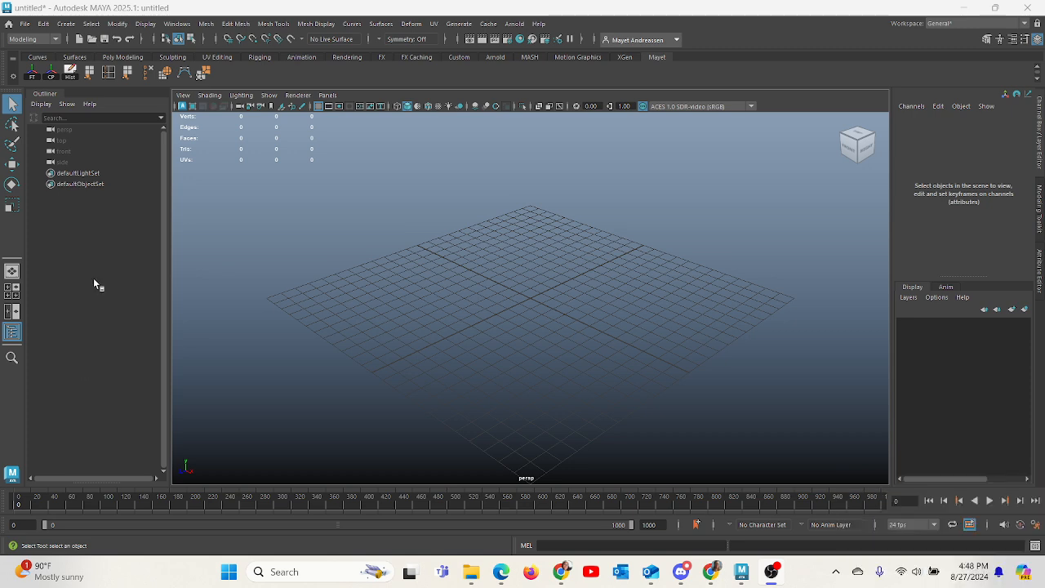
Set the Wooden_Dog folder inside Photogrammetry as the current project
click(29, 23)
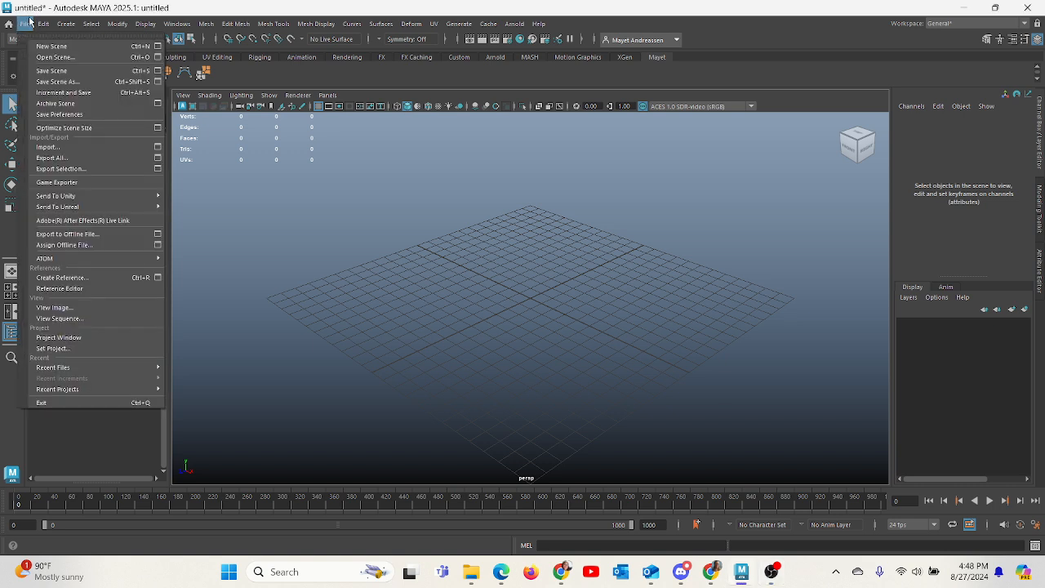
click(89, 349)
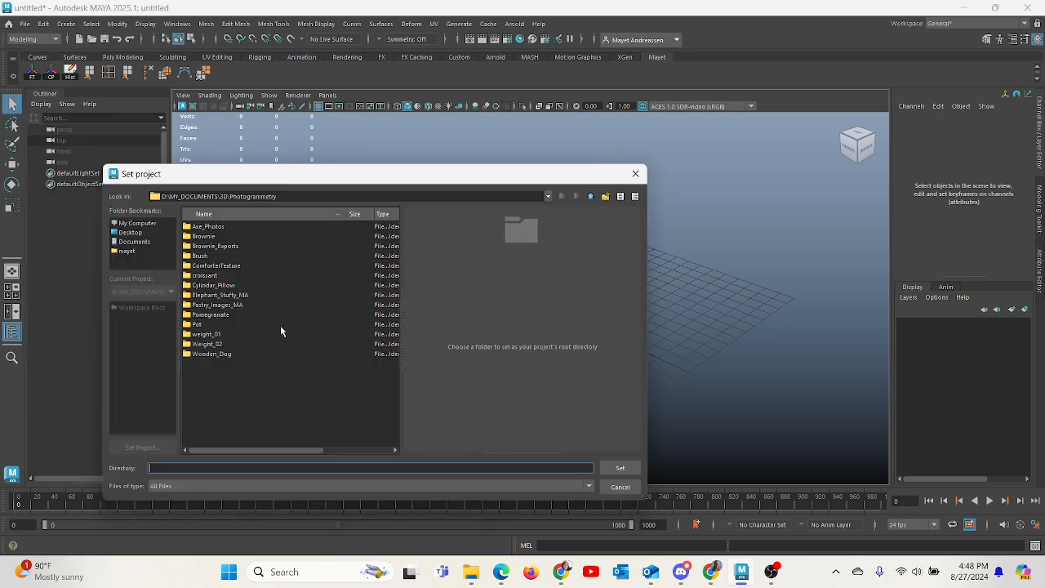
click(212, 354)
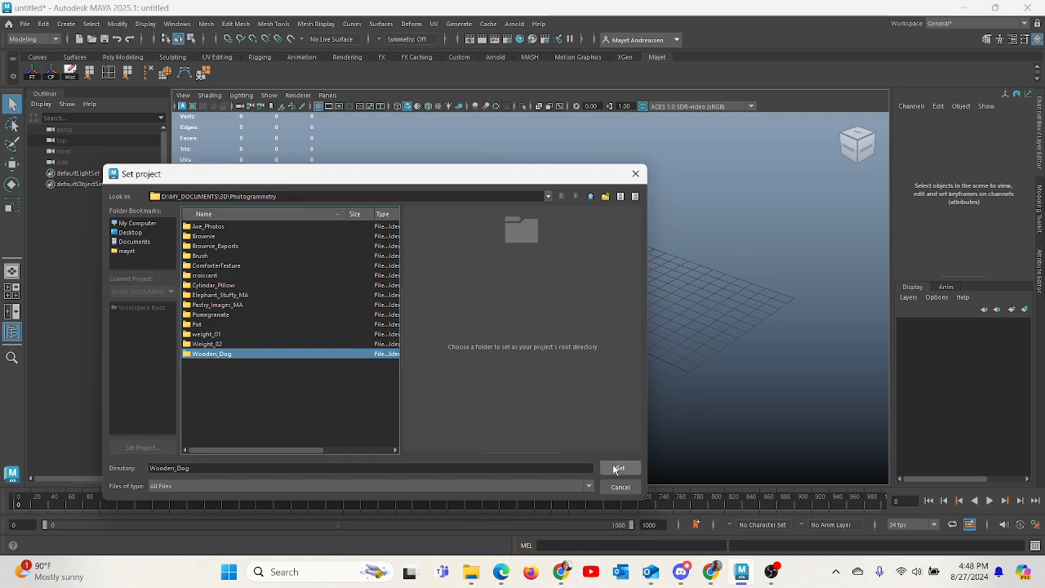
click(620, 468)
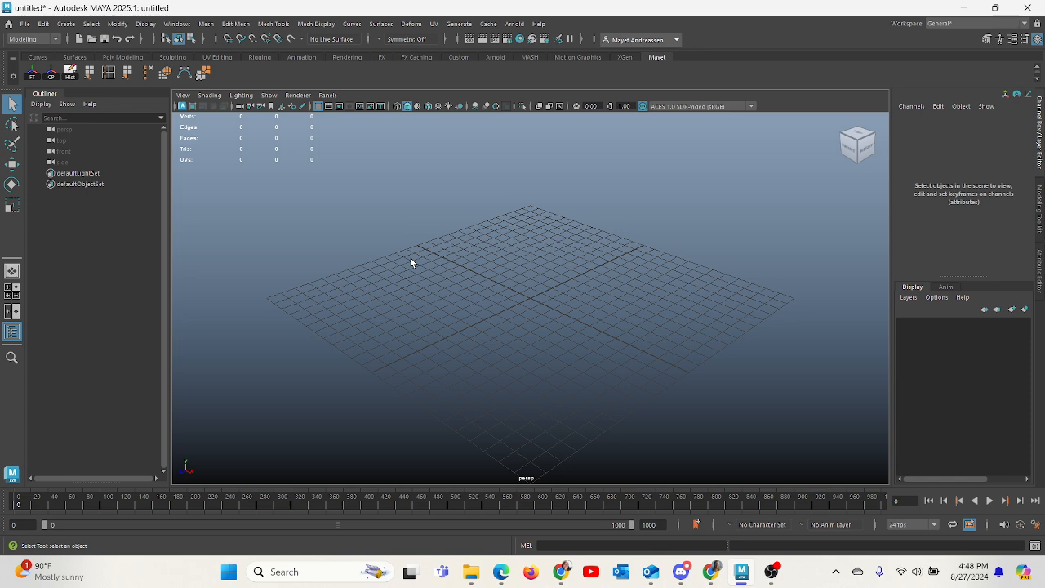
Import WoodDogTest.fbx from the project folder into the scene
click(30, 25)
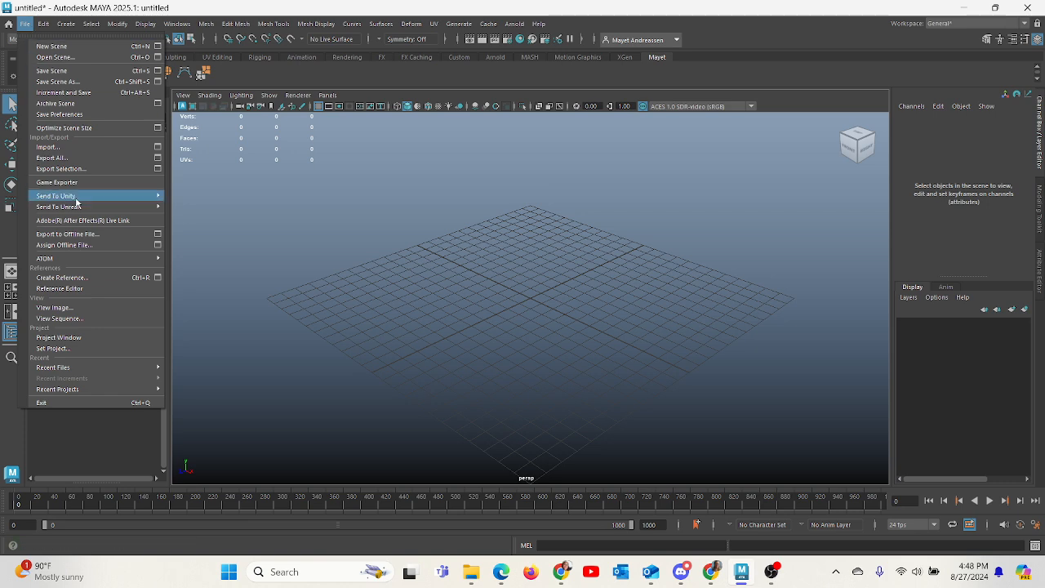
click(71, 147)
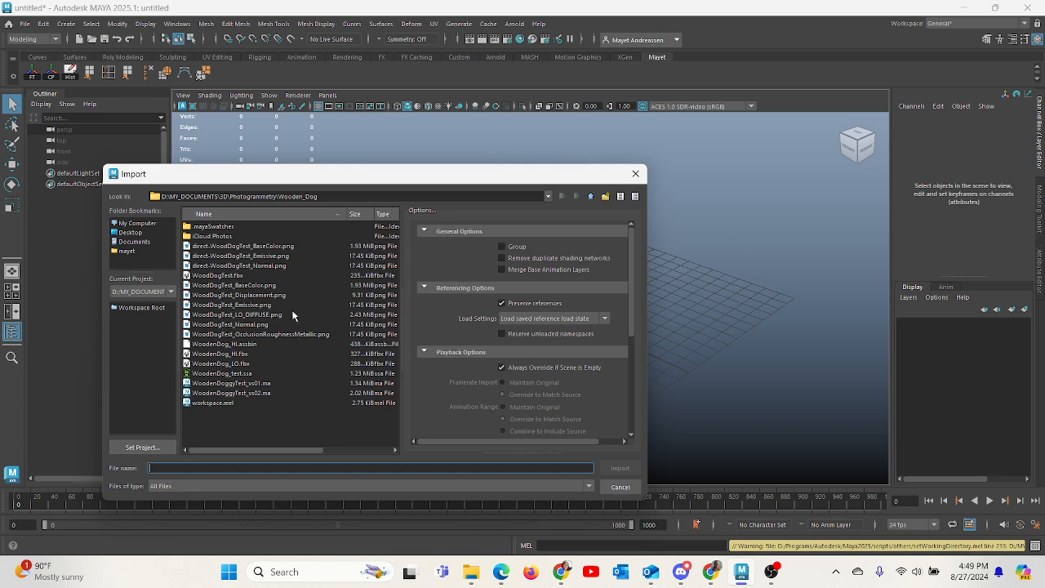
click(228, 276)
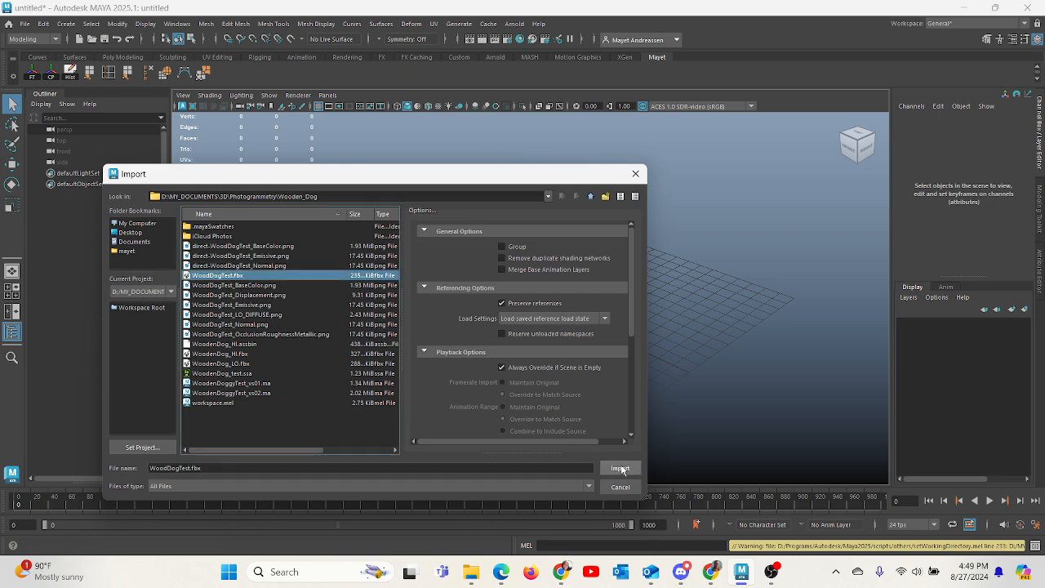
click(621, 467)
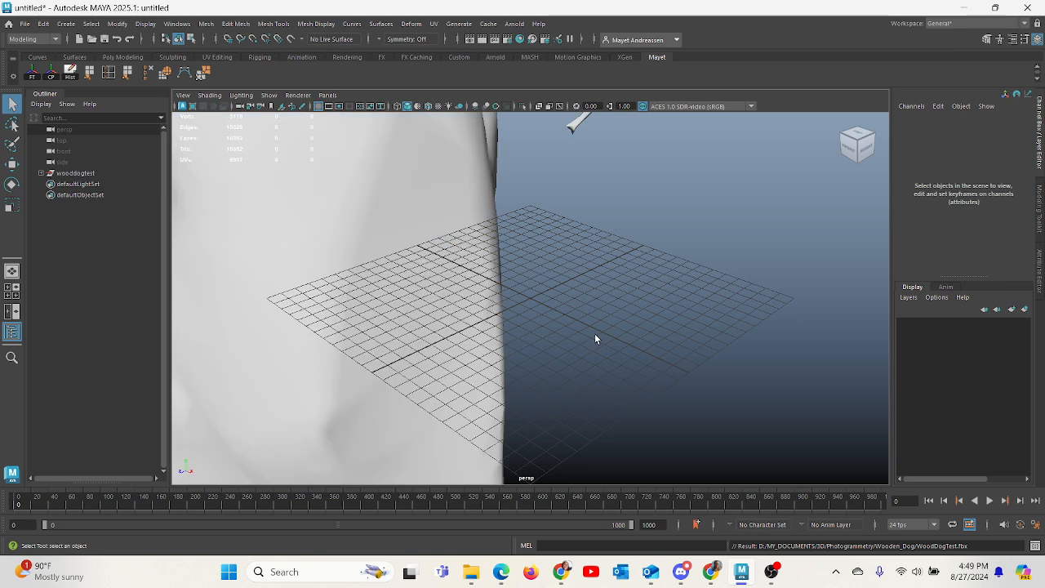
Delete the stray mesh fragment floating in front of the dog's head
alt+right_drag(637, 345, 385, 286)
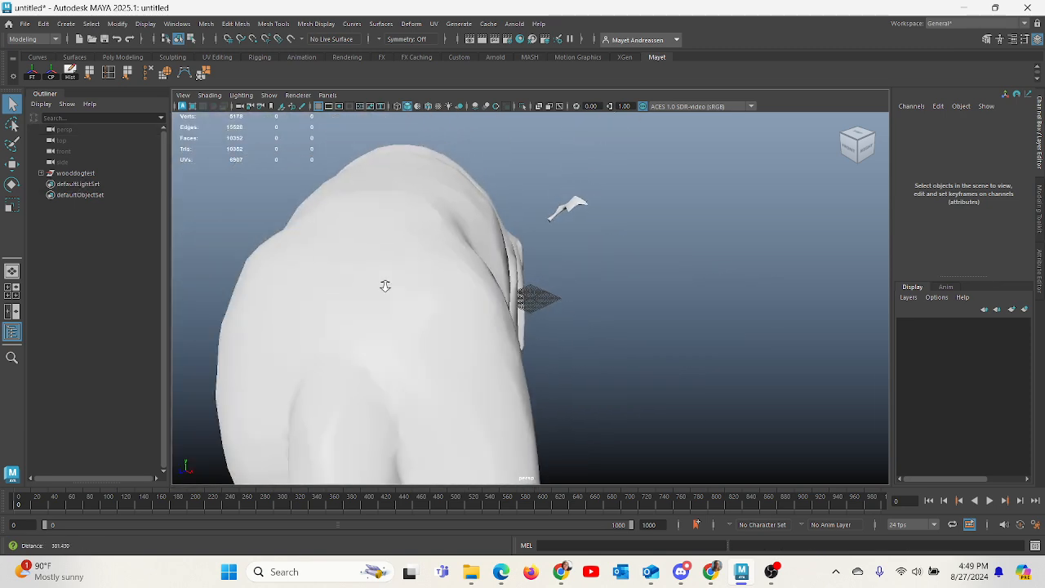
alt+drag(385, 286, 529, 288)
click(583, 275)
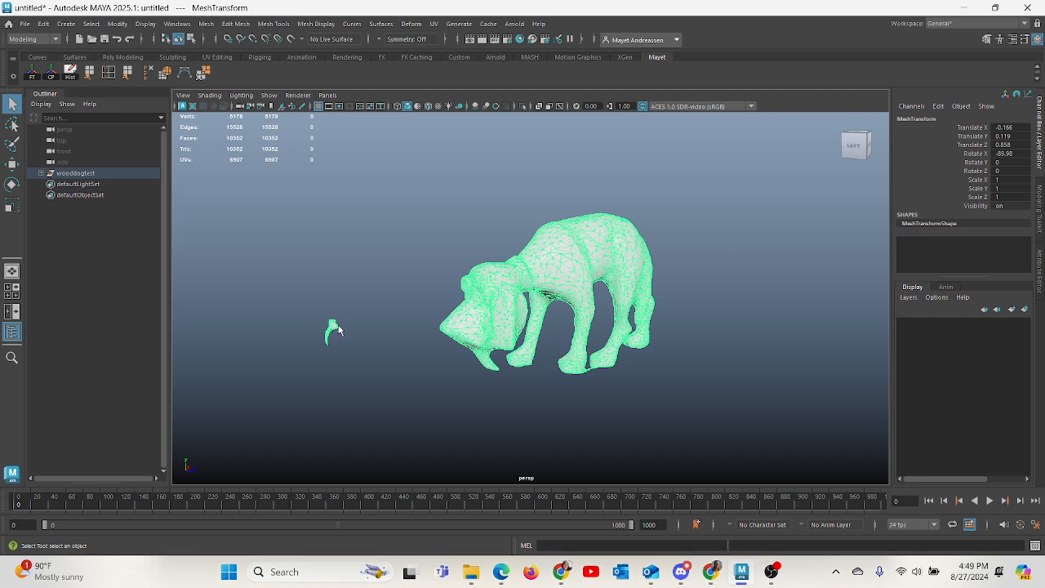
right_drag(338, 326, 333, 279)
drag(292, 267, 366, 401)
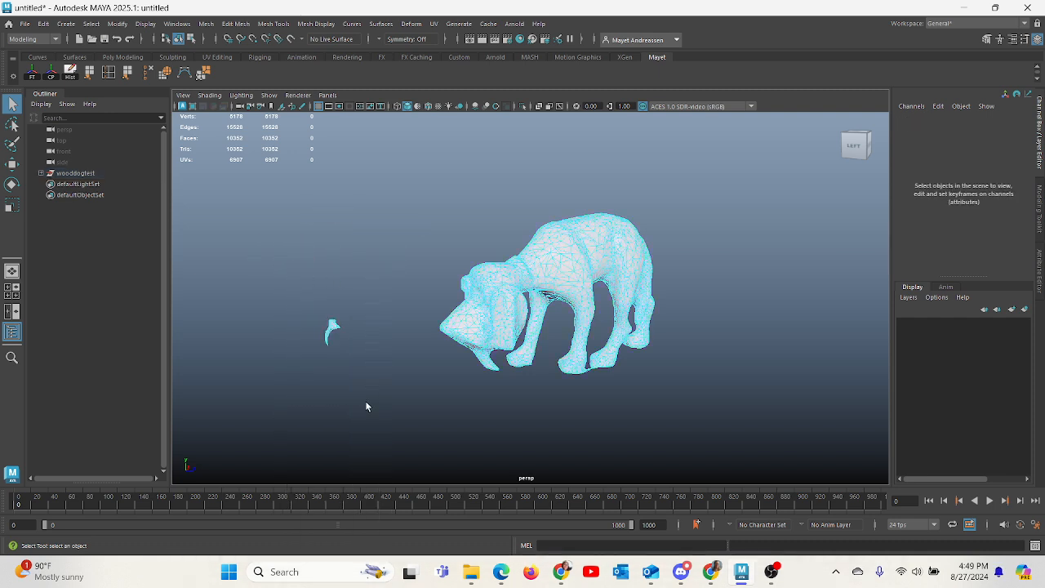
key(Delete)
Try to remove the thin web of faces joining the two adjacent paws of the dog
alt+drag(688, 368, 635, 374)
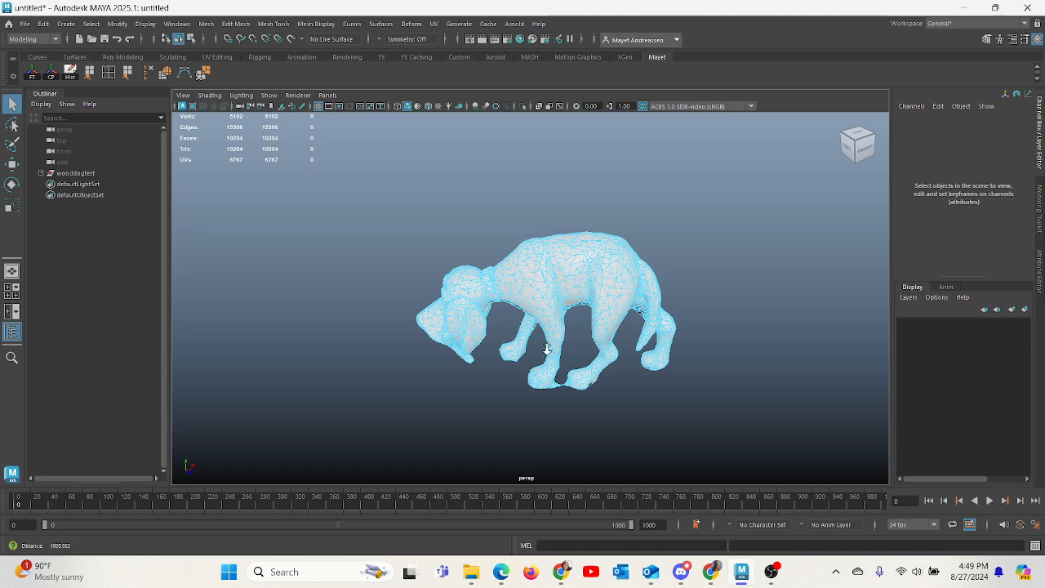
alt+right_drag(547, 348, 702, 424)
alt+middle_drag(702, 425, 648, 248)
alt+right_drag(648, 248, 932, 451)
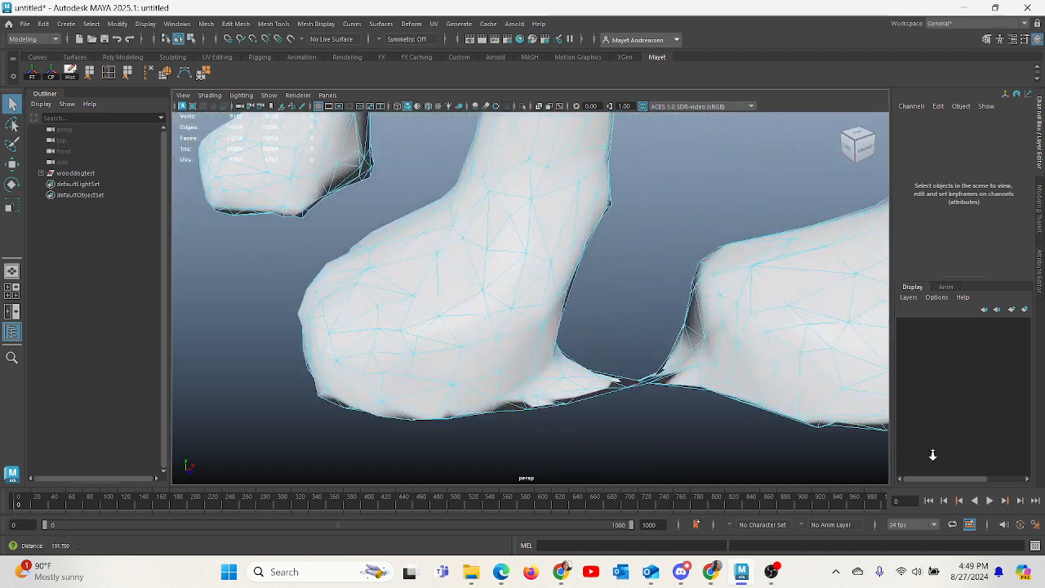
click(613, 382)
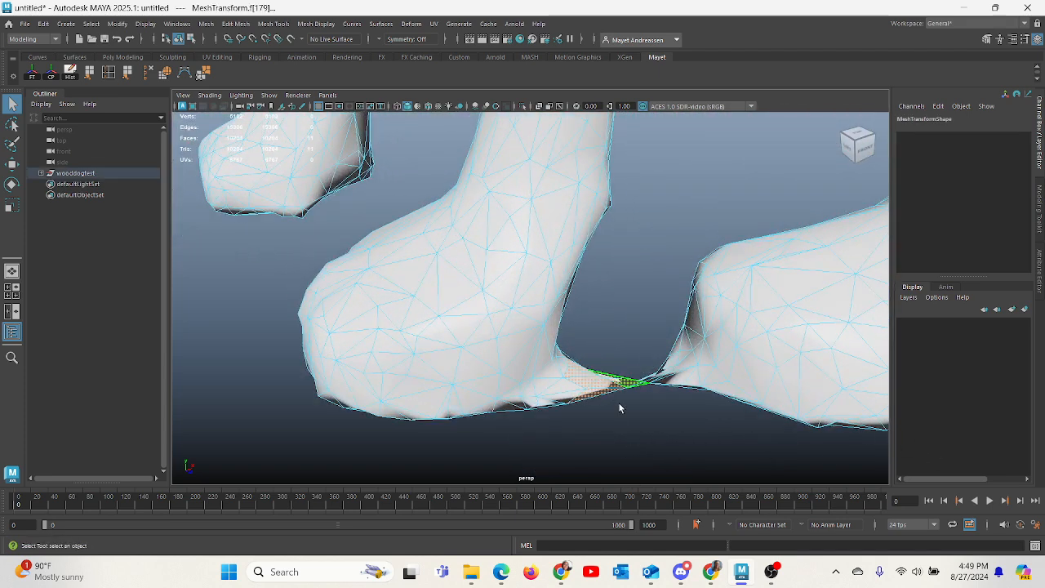
click(575, 398)
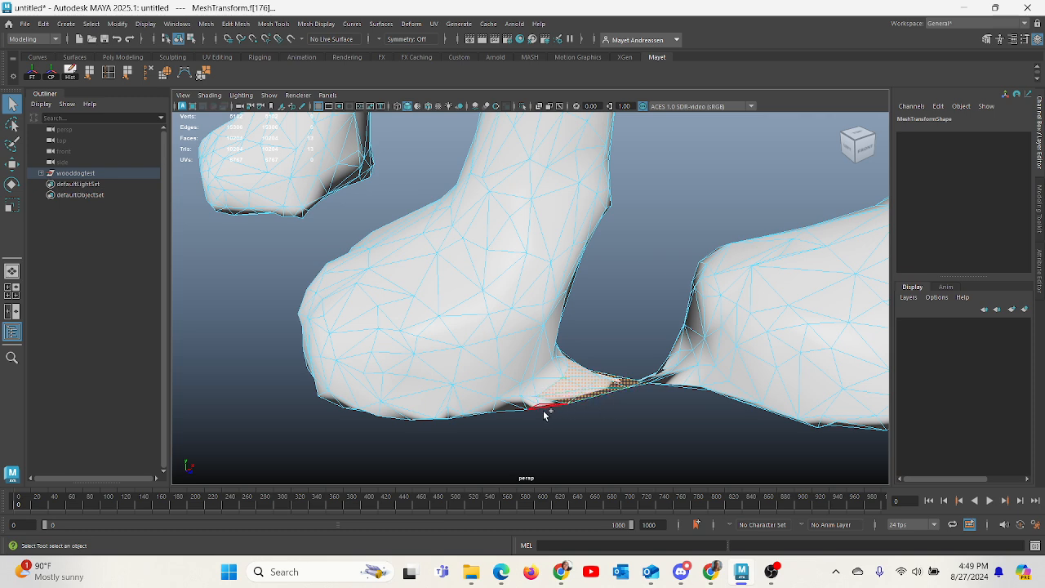
click(545, 407)
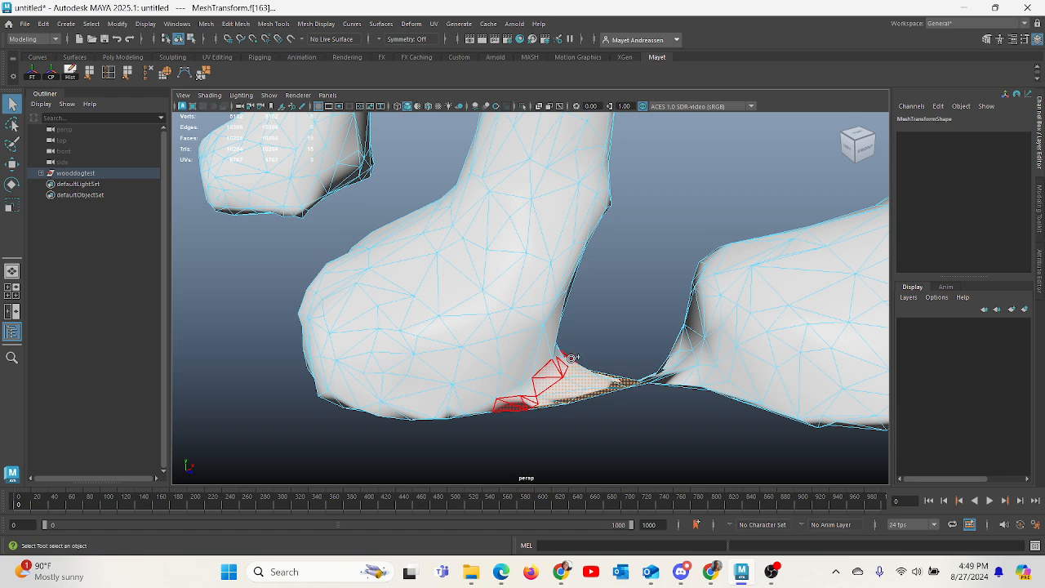
mouse_move(567, 376)
shift+mouse_down()
mouse_move(569, 405)
mouse_move(642, 410)
shift+mouse_up()
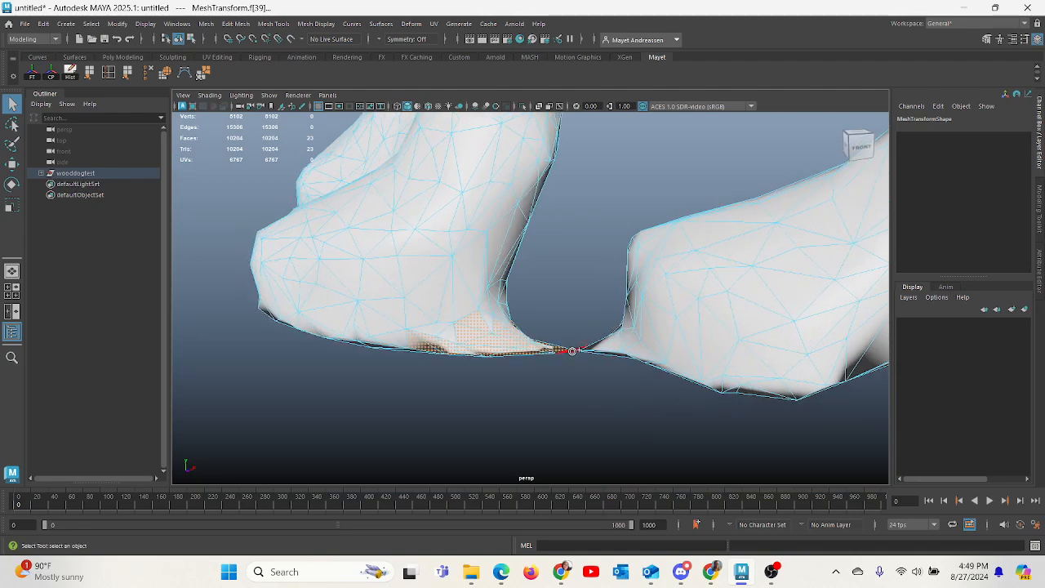
shift+click(609, 345)
alt+drag(516, 398, 556, 398)
alt+right_drag(555, 398, 678, 458)
alt+middle_drag(703, 421, 639, 397)
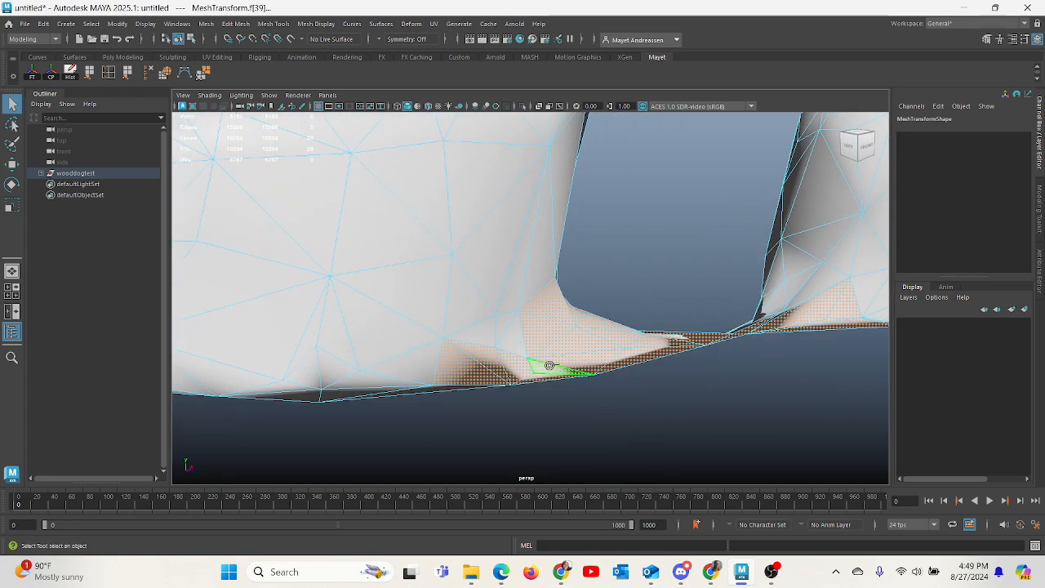
shift+click(516, 346)
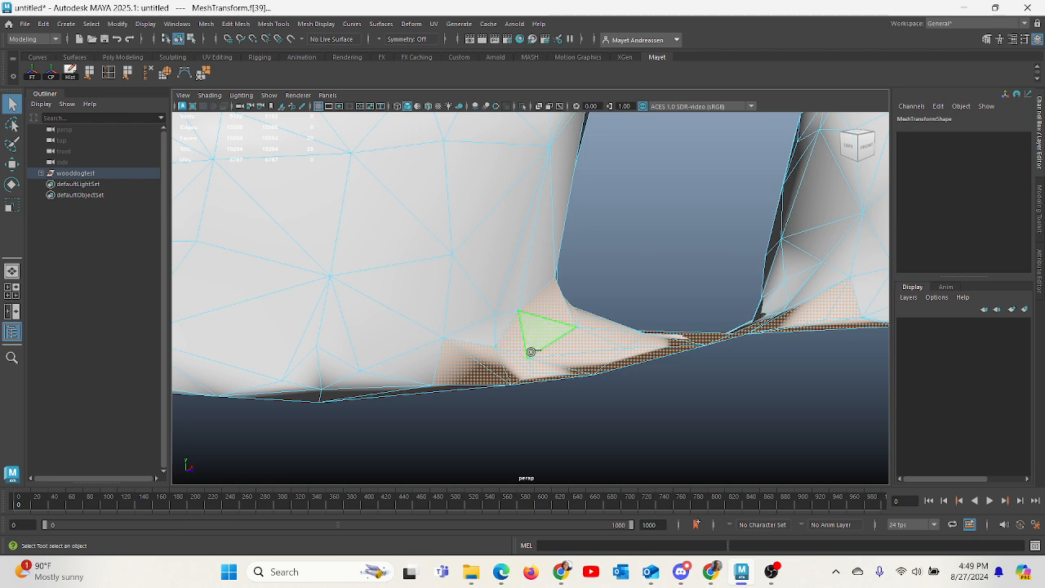
ctrl+click(459, 372)
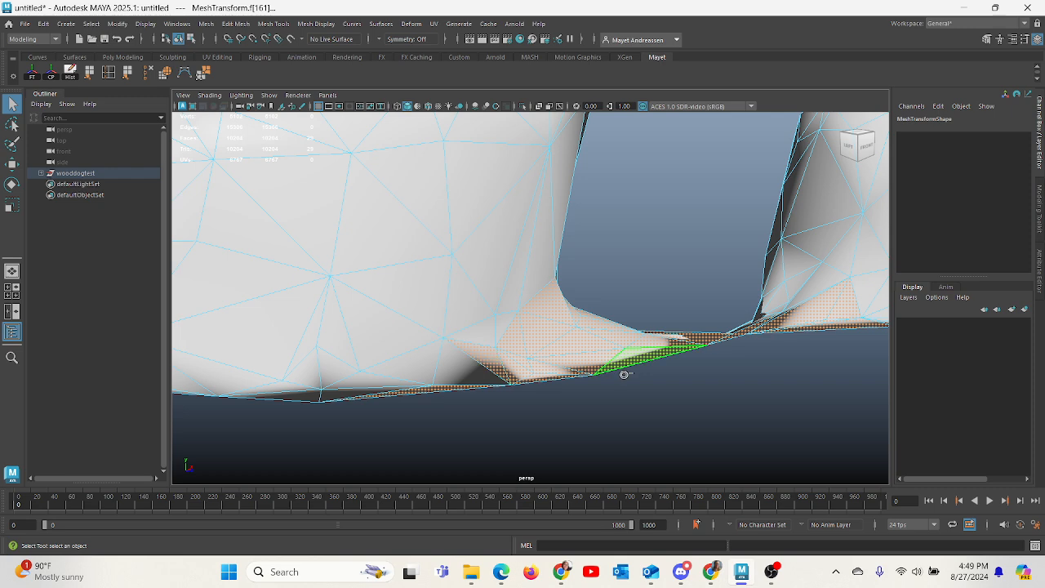
ctrl+click(493, 363)
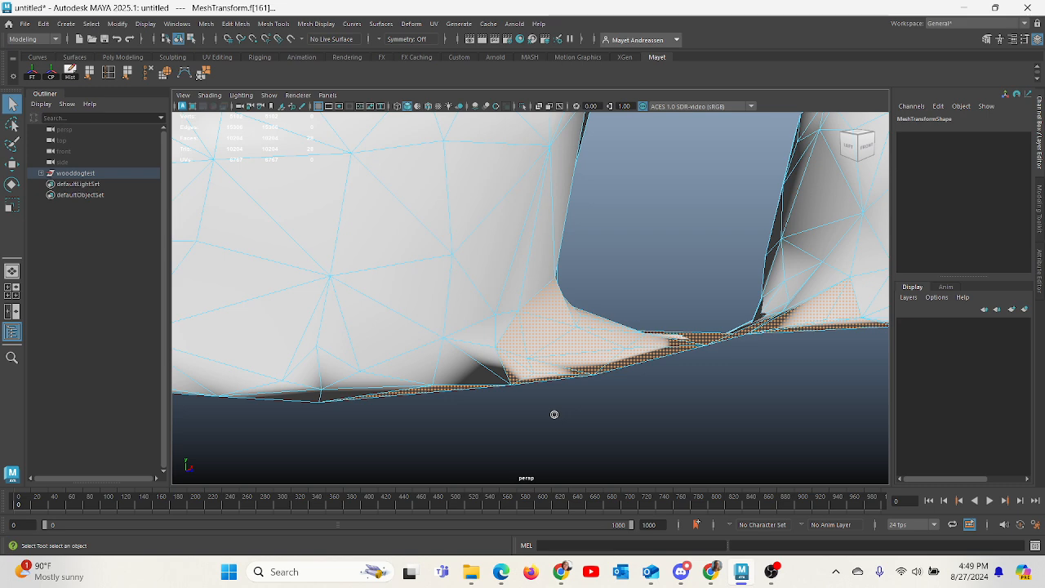
key(Delete)
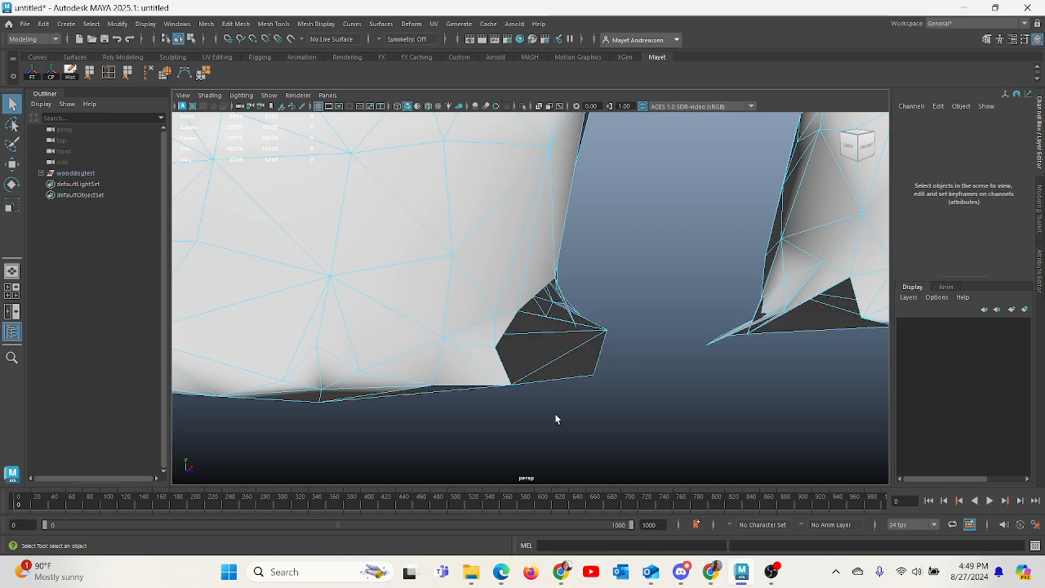
alt+drag(555, 415, 629, 402)
alt+right_drag(628, 402, 390, 347)
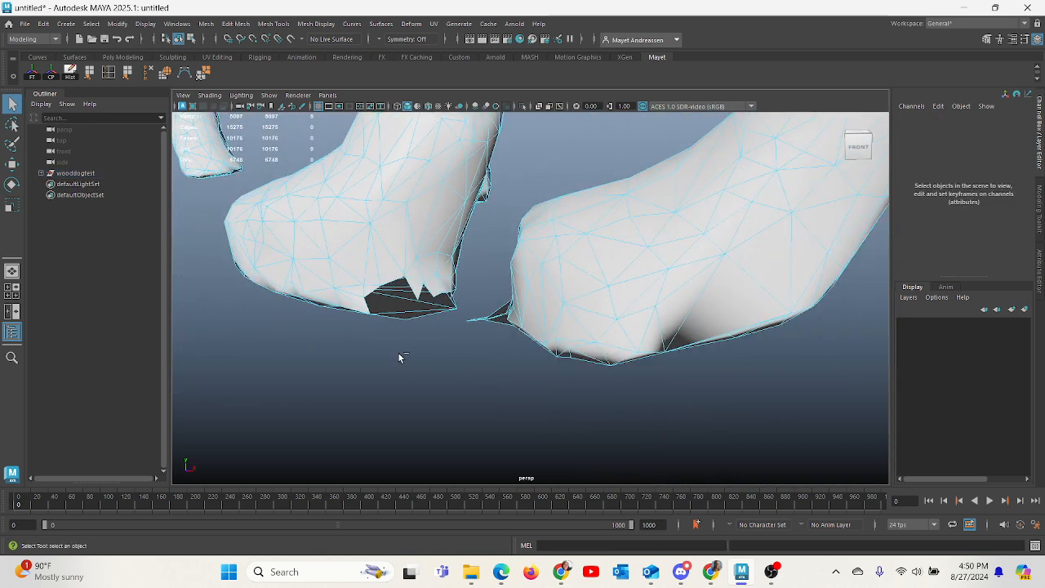
Undo the deletion of the faces between the paws and clear the face selection
key(ctrl+z)
alt+drag(412, 359, 478, 330)
click(644, 376)
alt+right_drag(712, 387, 527, 296)
alt+drag(527, 296, 648, 291)
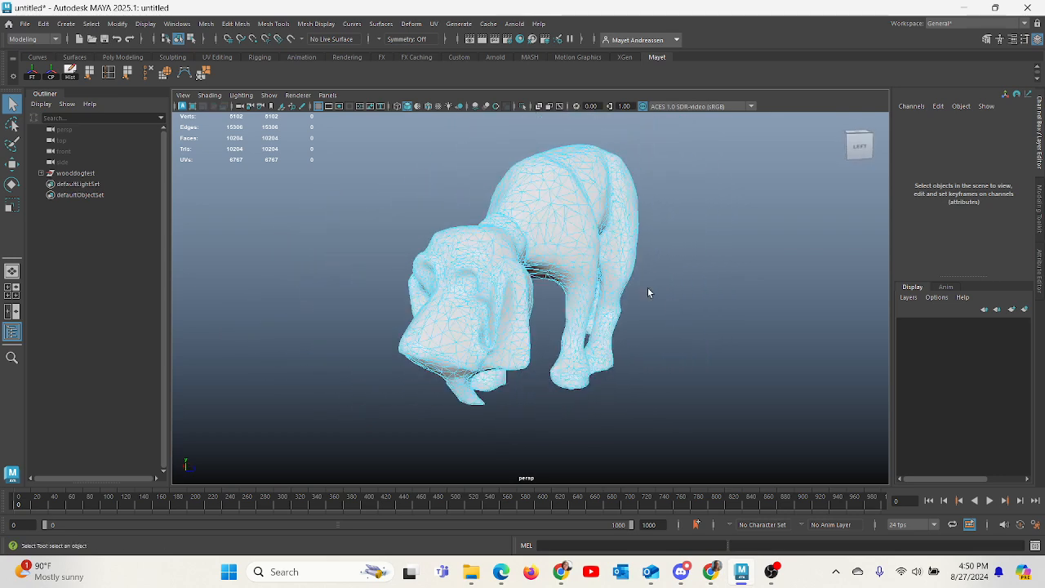
Select the whole dog object and review the Heads Up Display options, including Poly Count
click(180, 41)
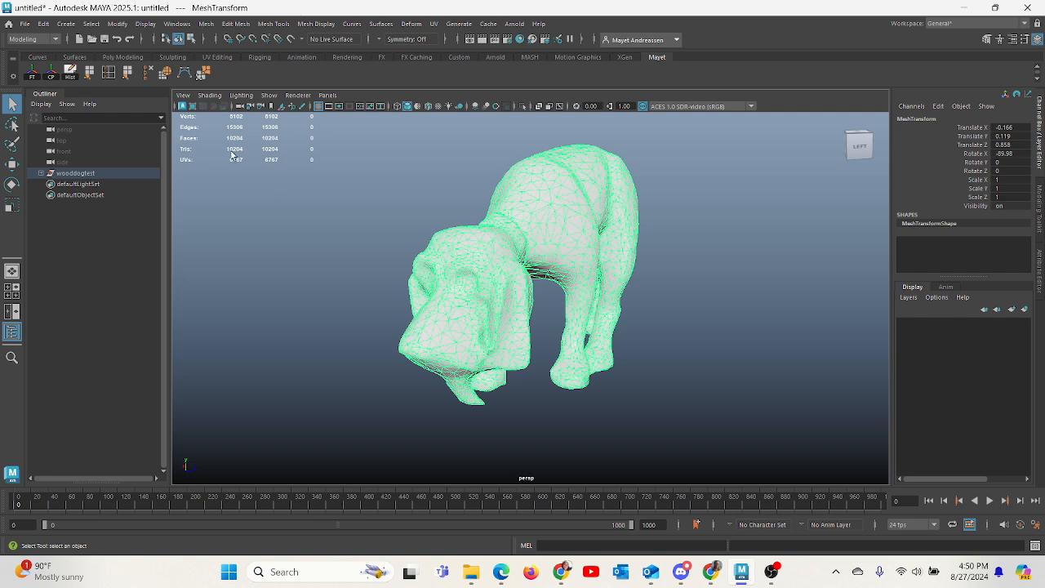
click(144, 25)
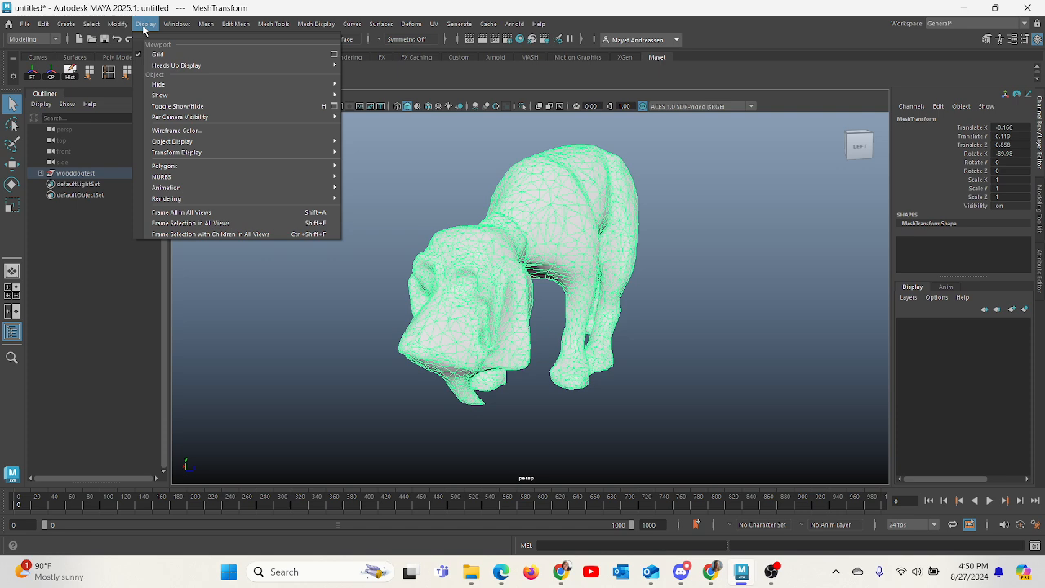
mouse_move(171, 67)
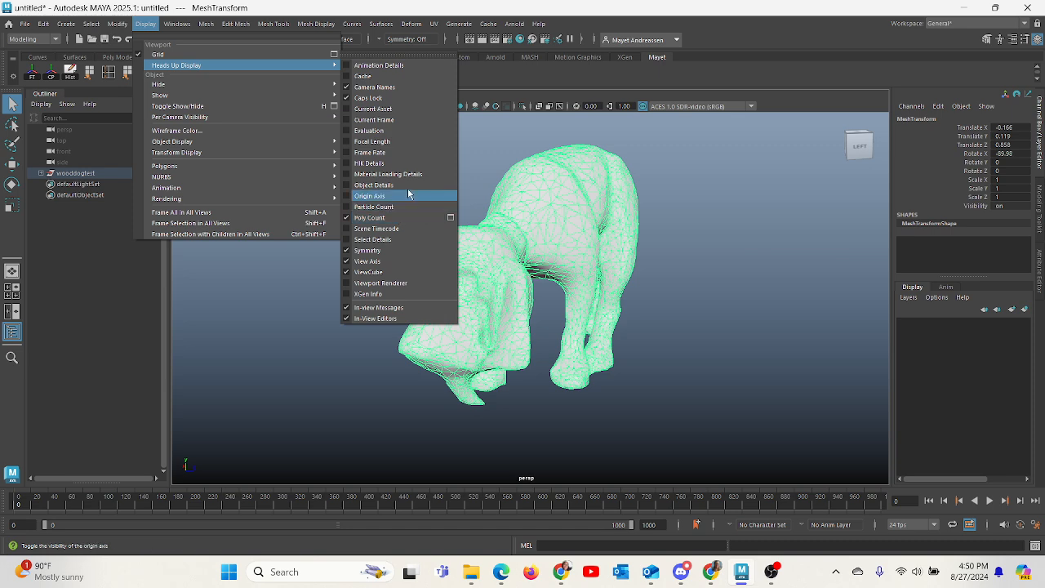
click(417, 54)
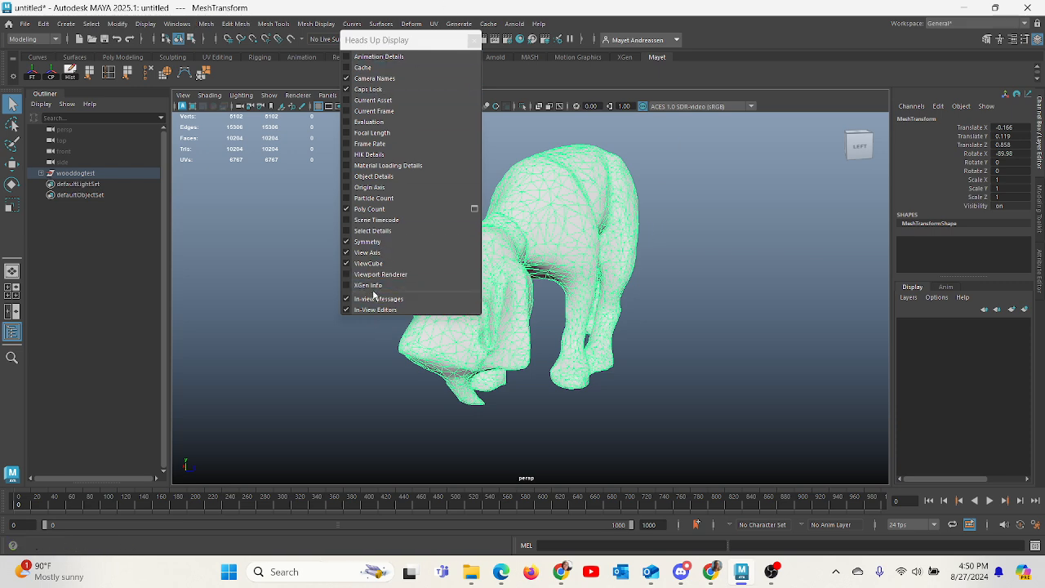
drag(448, 49, 315, 57)
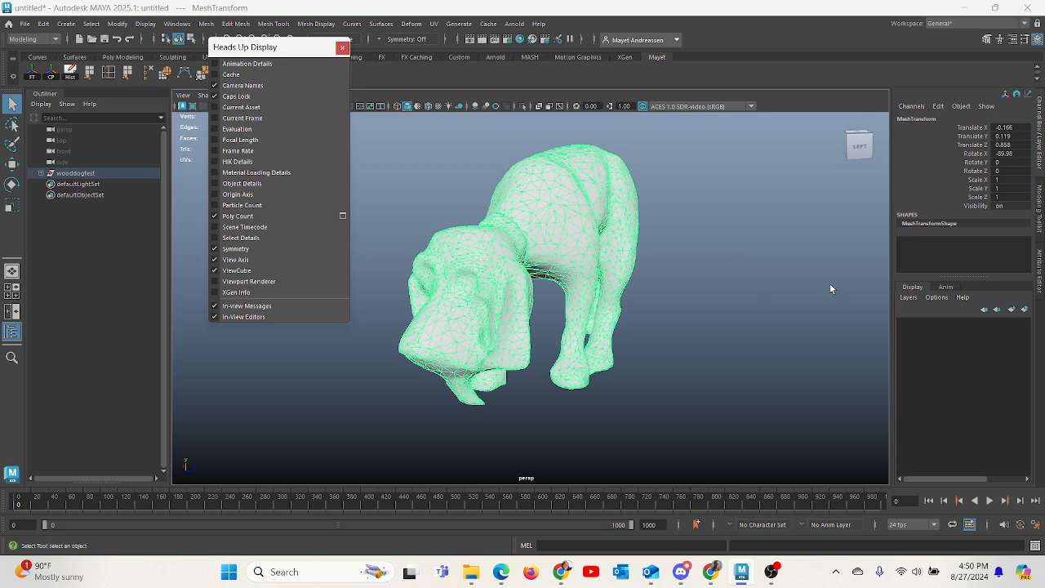
click(342, 47)
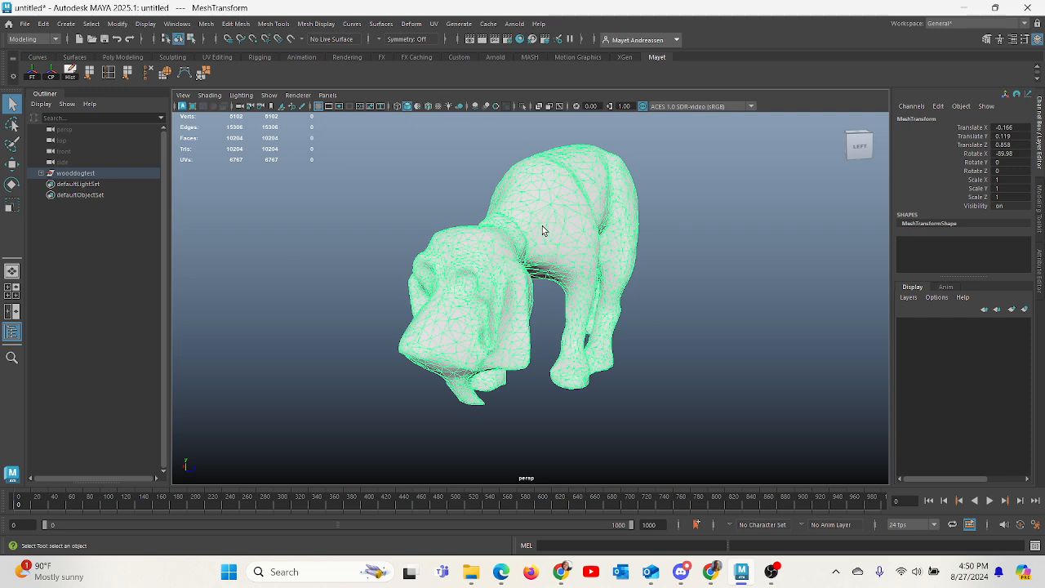
Freeze the transformations of MeshTransform and of its parent group wooddogtest
click(41, 173)
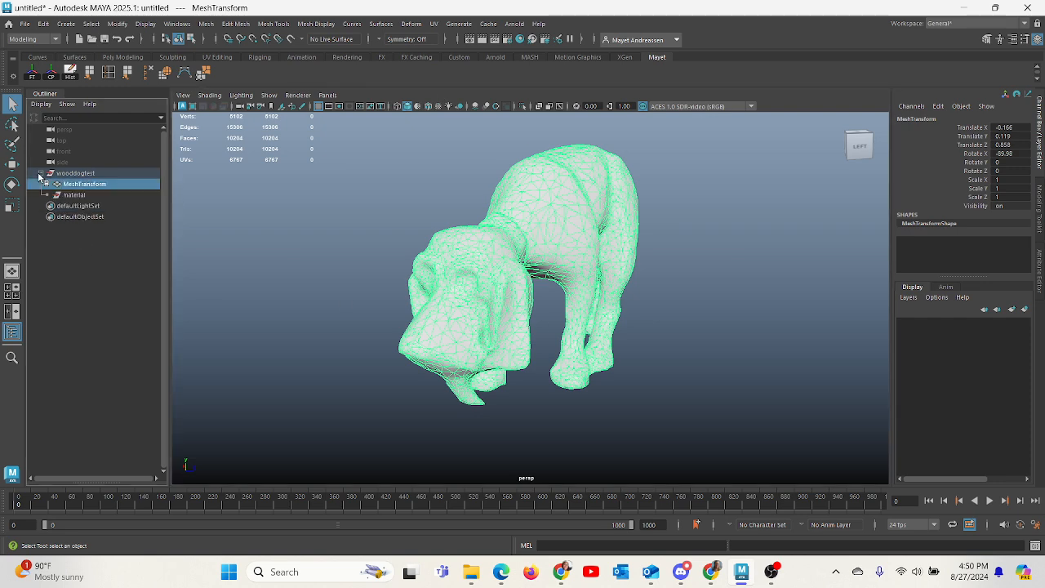
click(83, 196)
click(82, 185)
click(32, 74)
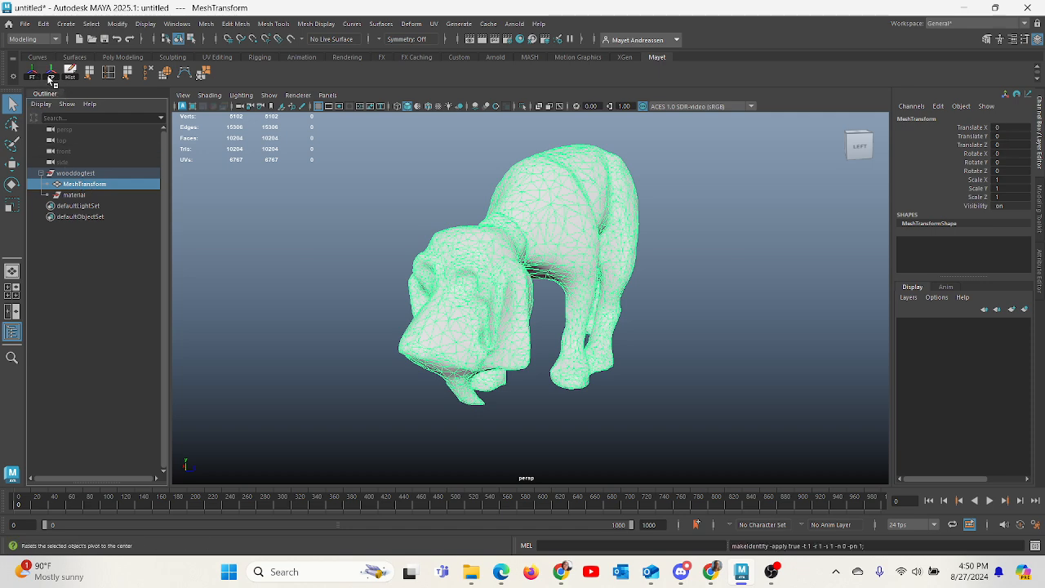
click(82, 173)
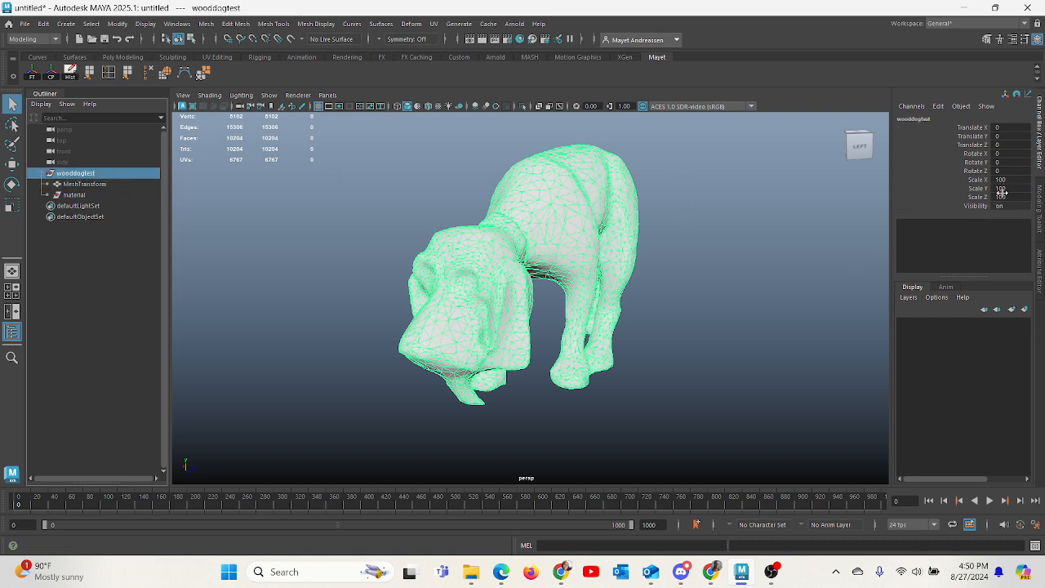
click(33, 72)
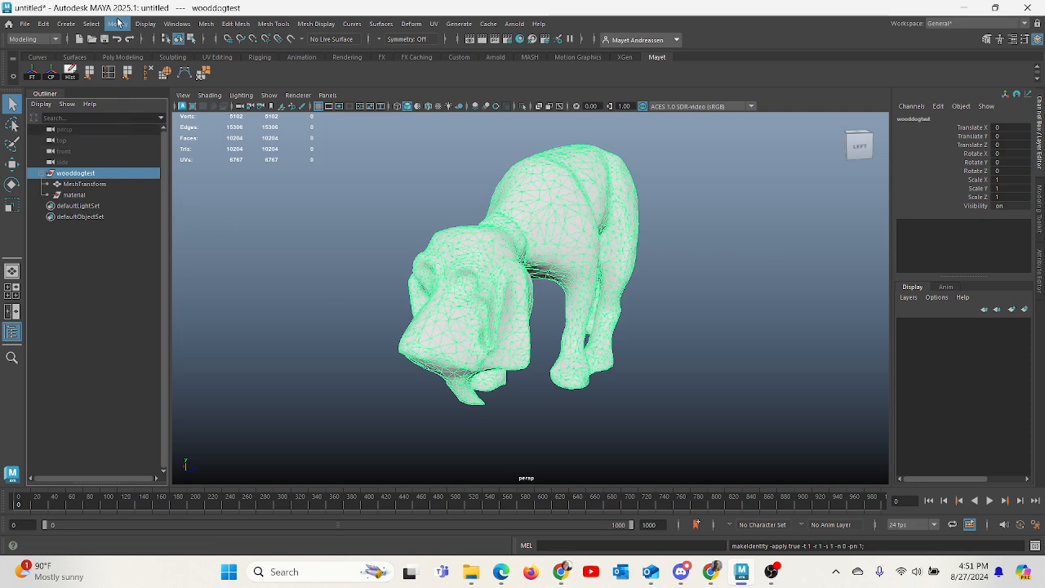
Open the Retopologize options for the dog, reset them to their defaults and enable Keep original
click(205, 23)
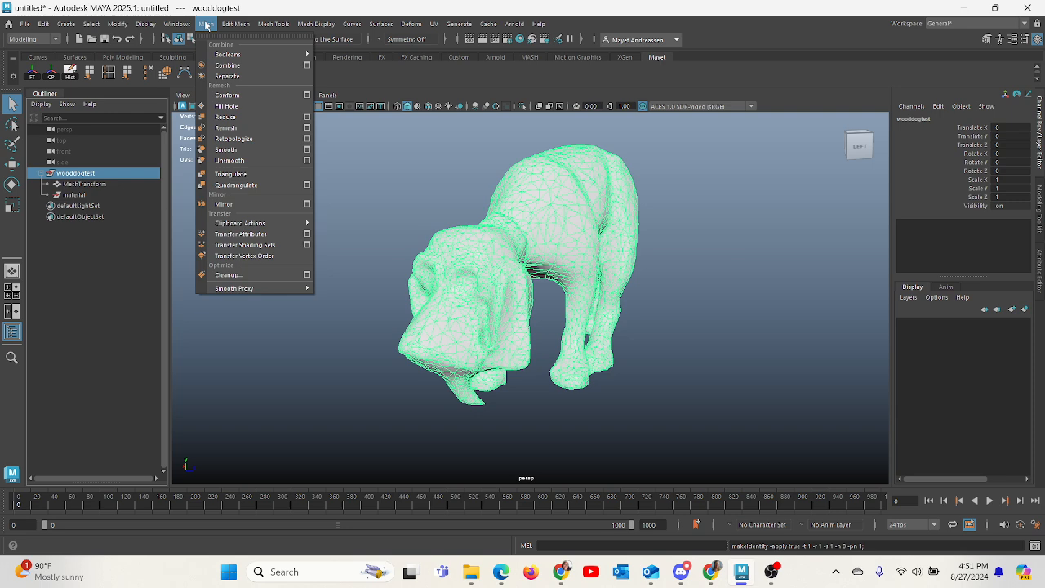
click(307, 139)
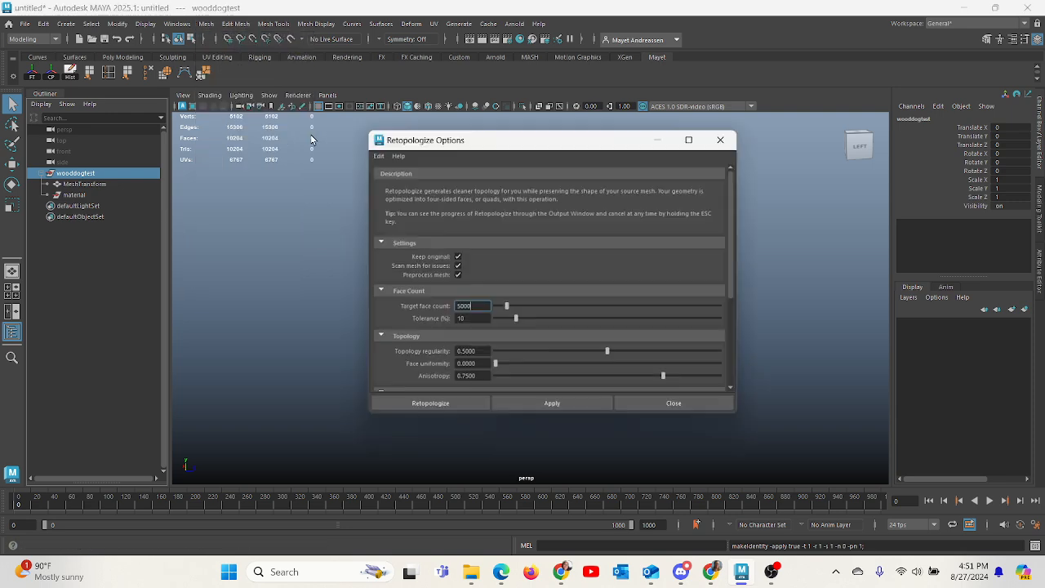
click(377, 154)
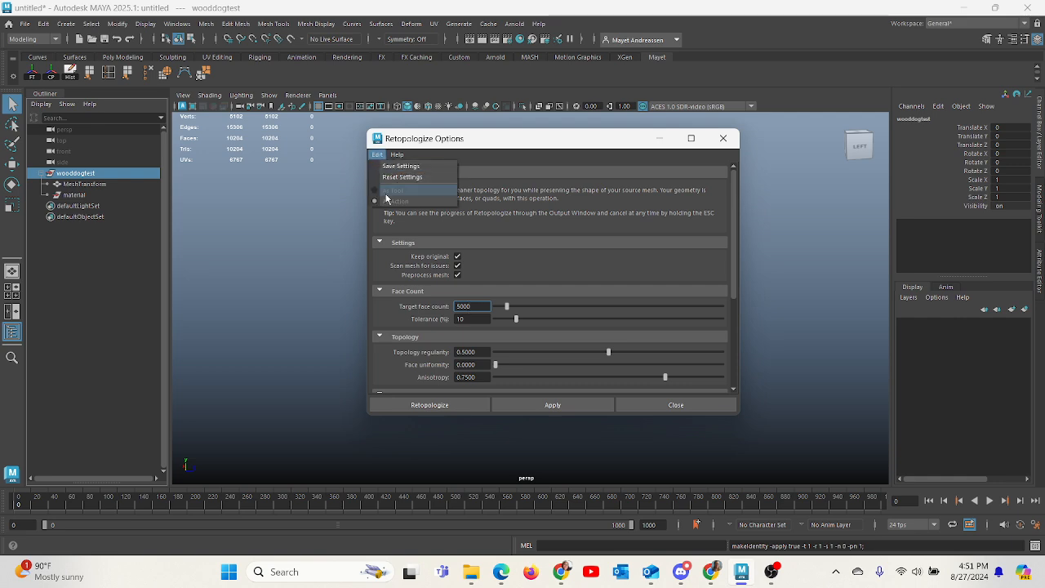
click(386, 177)
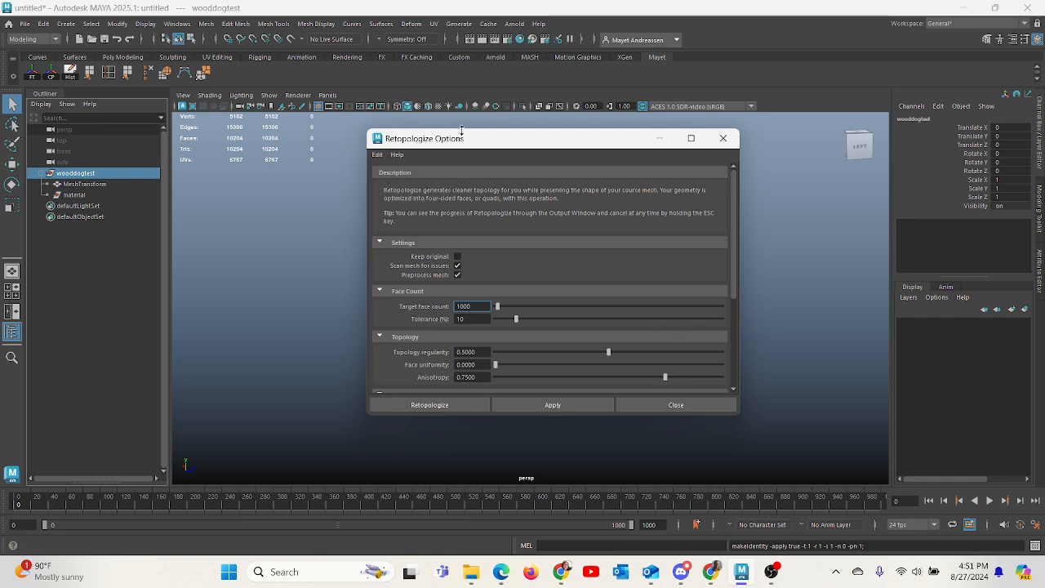
drag(481, 138, 229, 112)
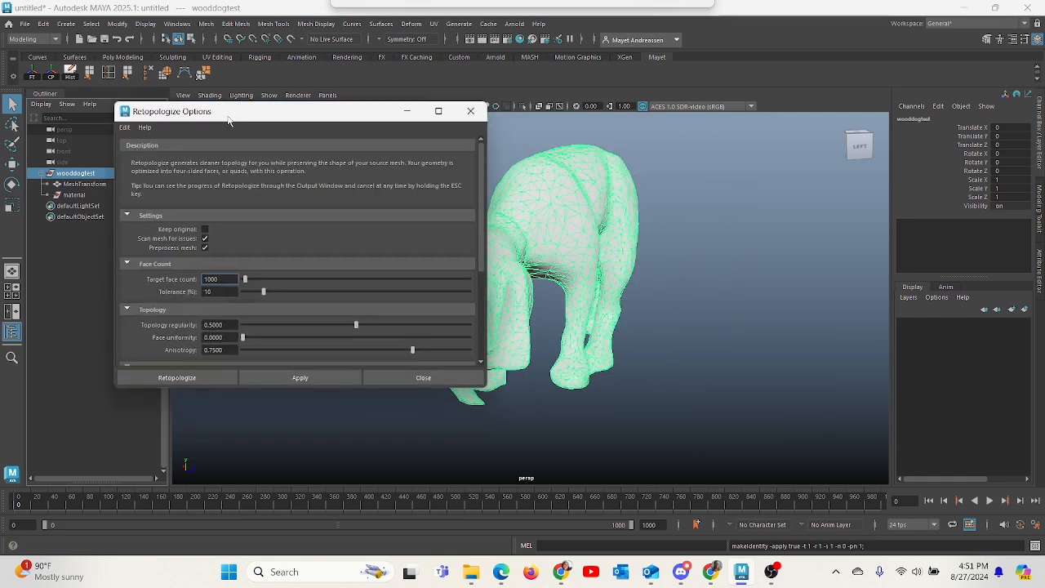
click(205, 230)
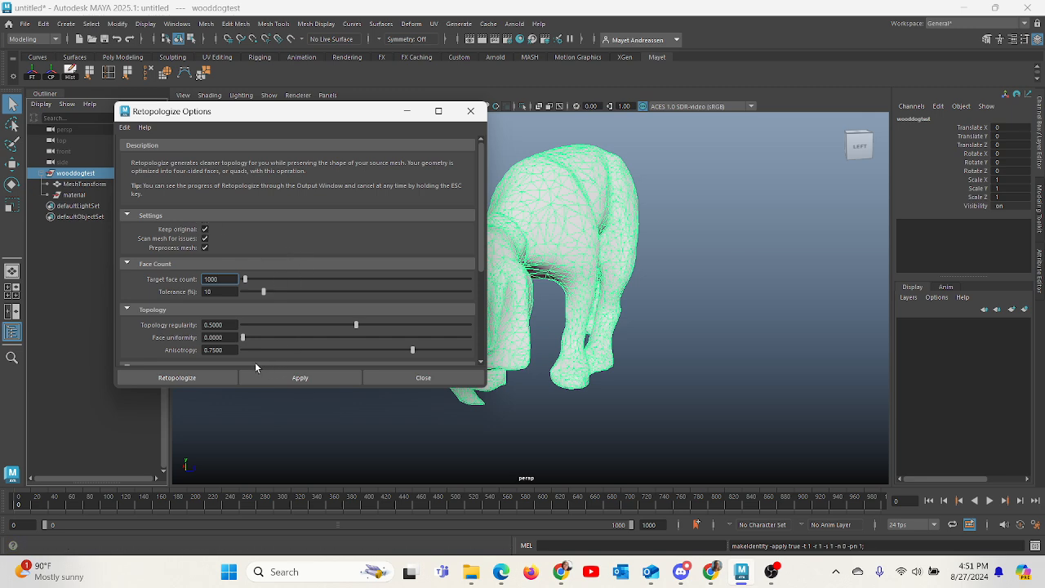
Retopologize the dog with a target face count of 5000, ignoring the warning about potential issues
click(224, 279)
double_click(226, 278)
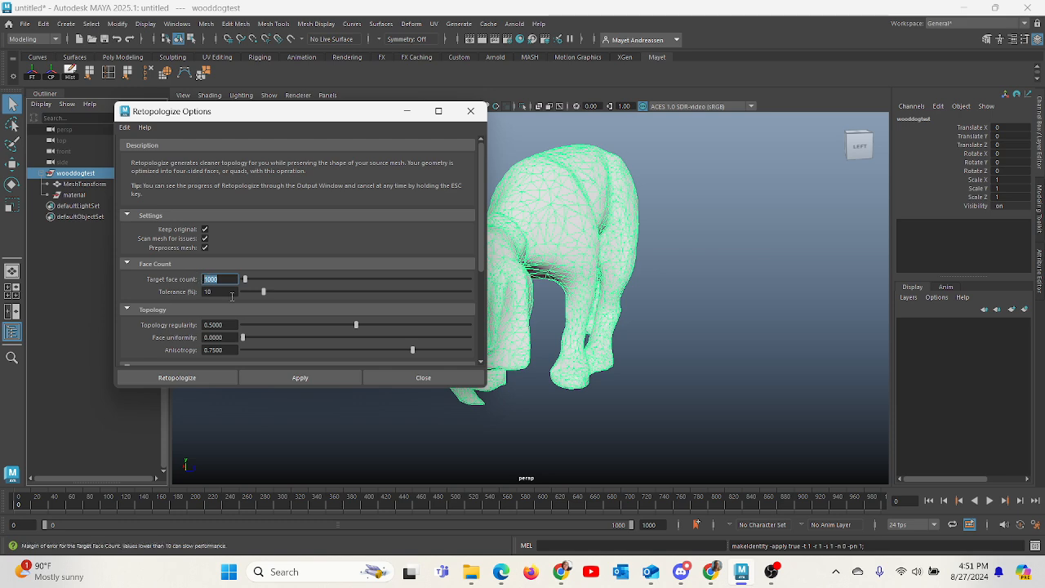
drag(243, 114, 280, 127)
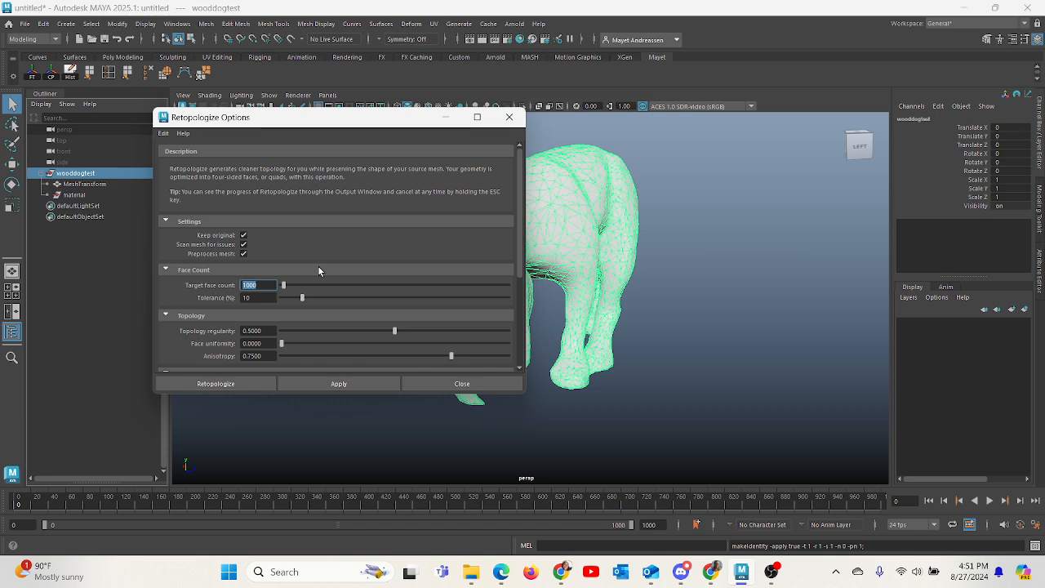
text(5000)
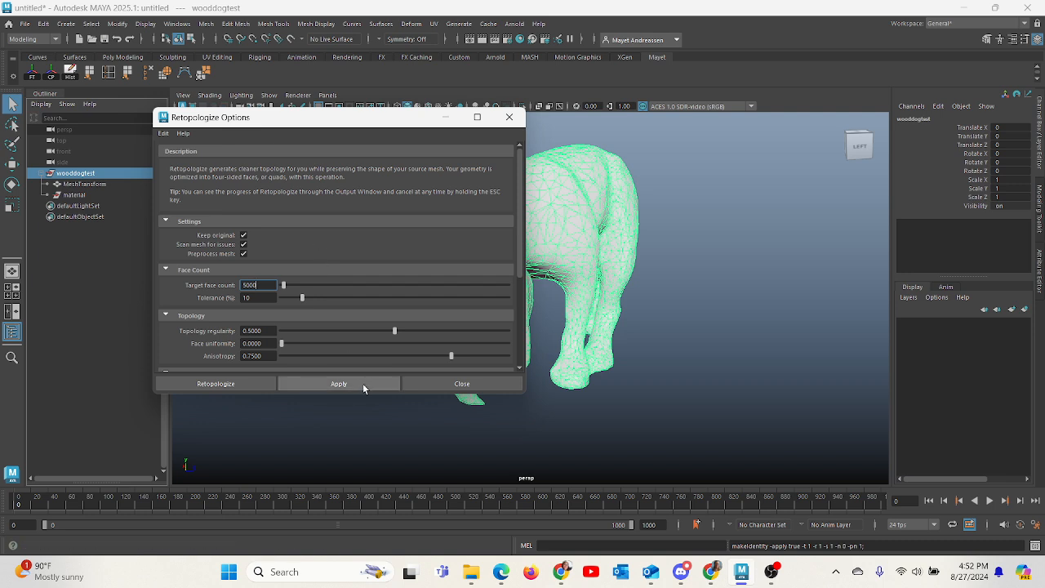
click(251, 387)
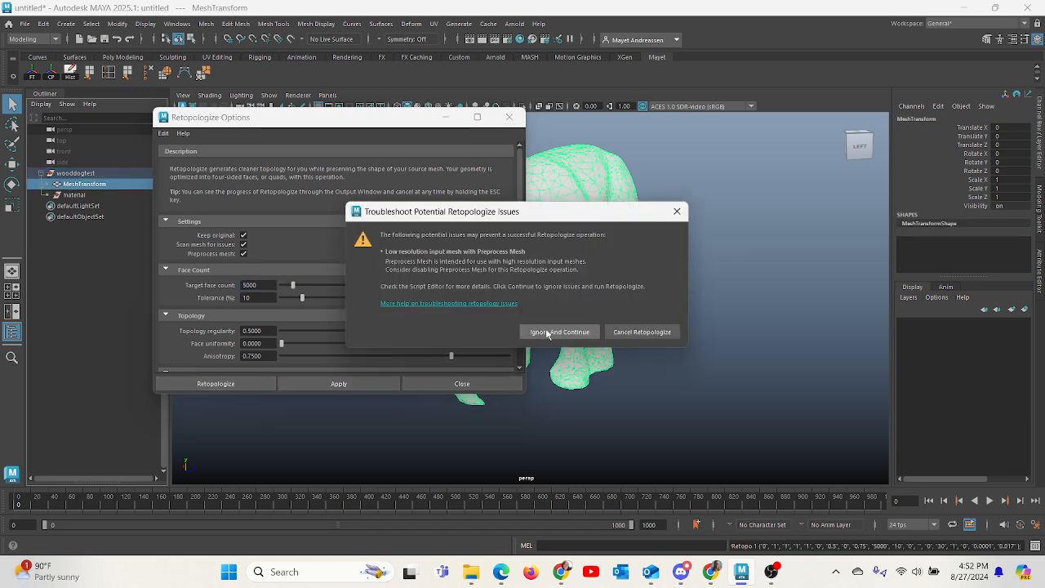
click(547, 332)
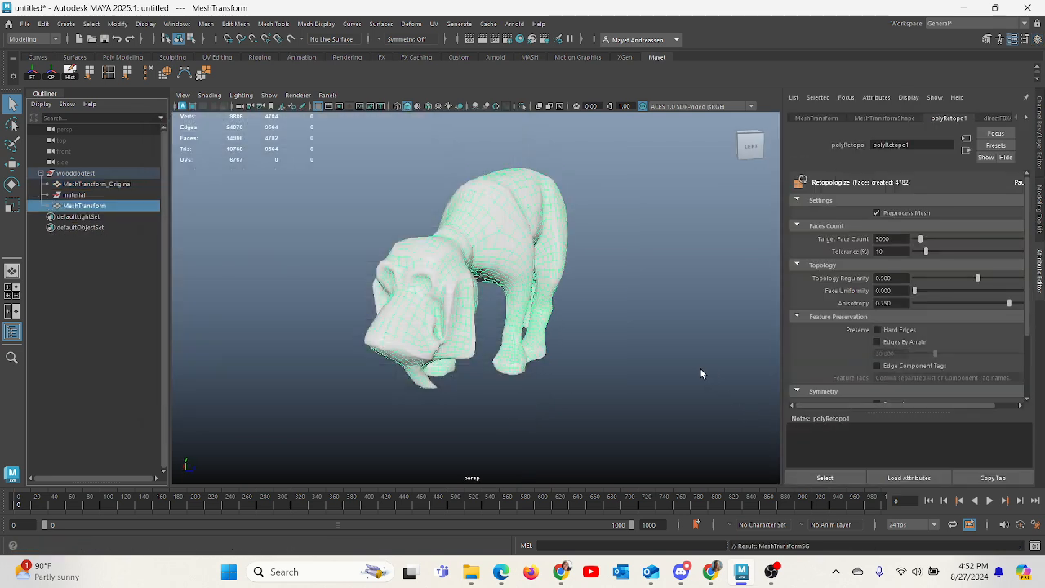
Hide MeshTransform_Original and select the retopologized MeshTransform to inspect its quads around the head, legs and paws
scroll(621, 349, up, 8)
alt+drag(656, 343, 602, 326)
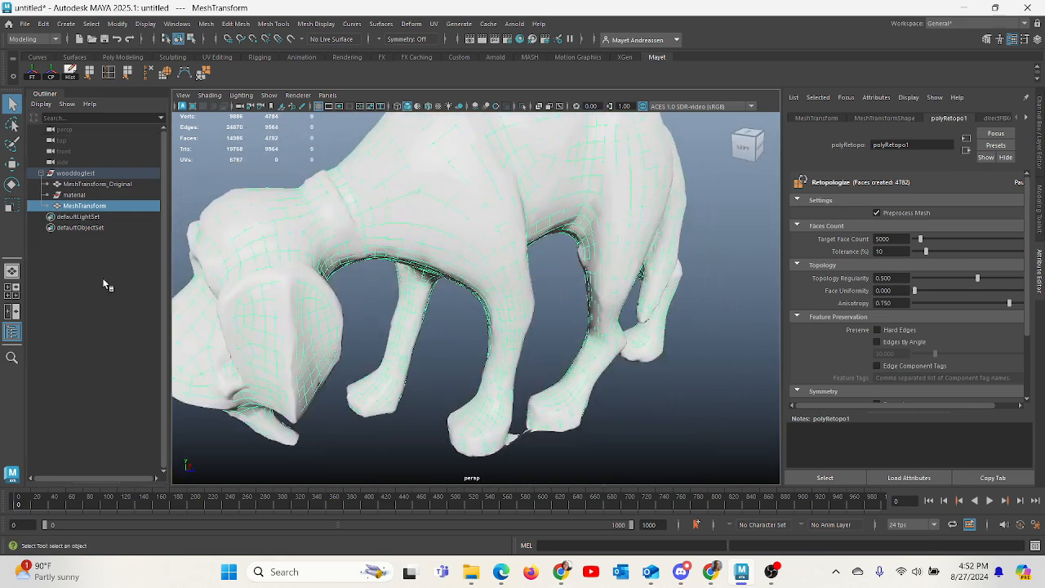
click(97, 184)
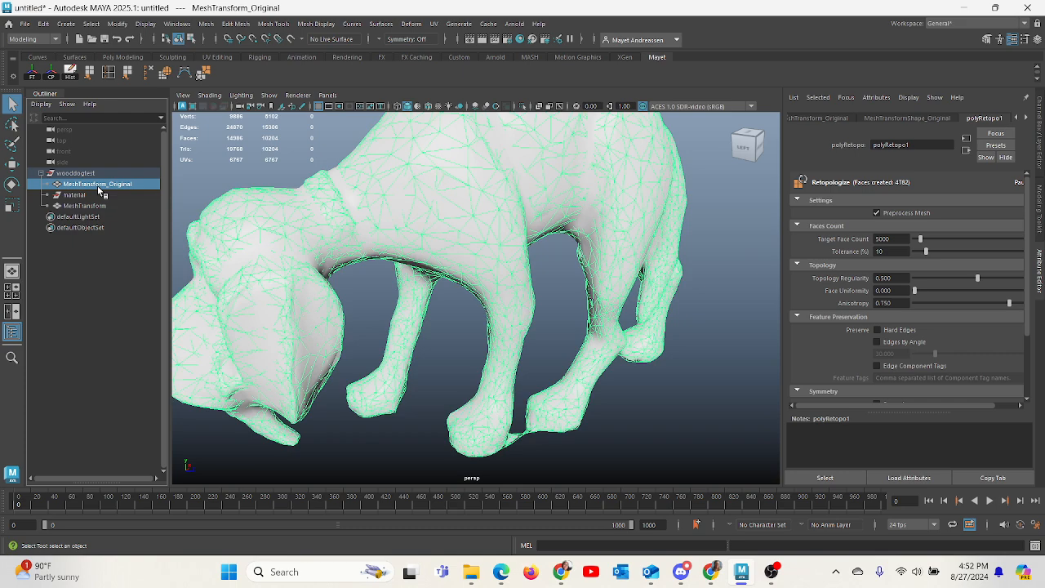
alt+drag(217, 240, 433, 326)
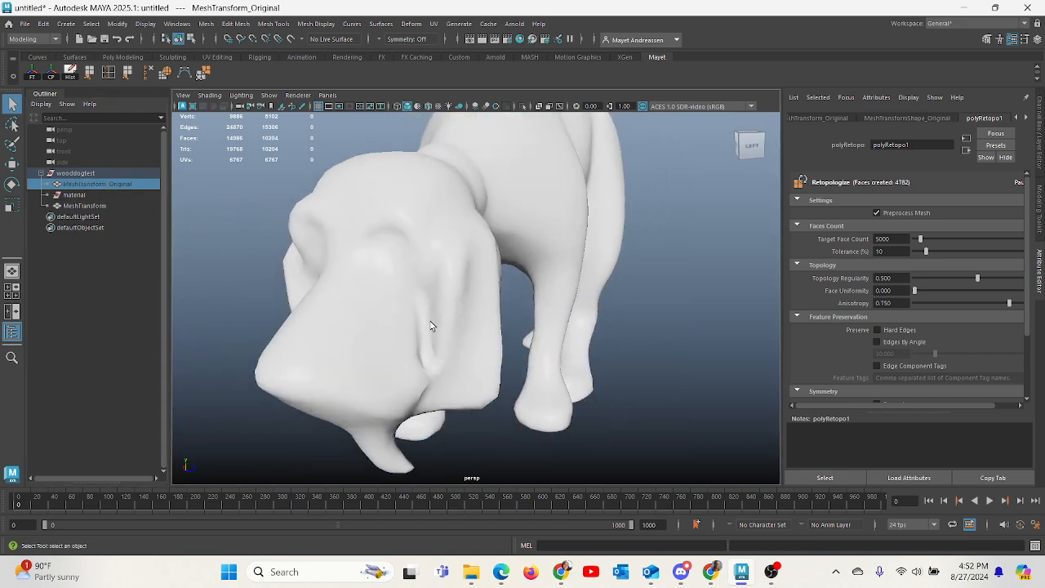
click(102, 207)
alt+drag(215, 240, 504, 356)
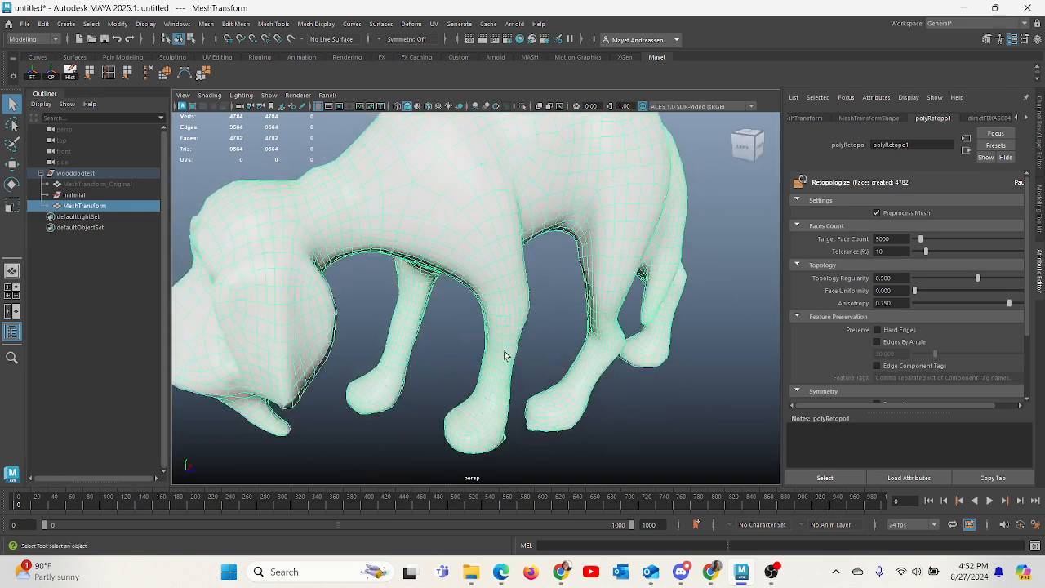
Rename the retopologized MeshTransform as Doggy_LO
click(95, 209)
double_click(95, 207)
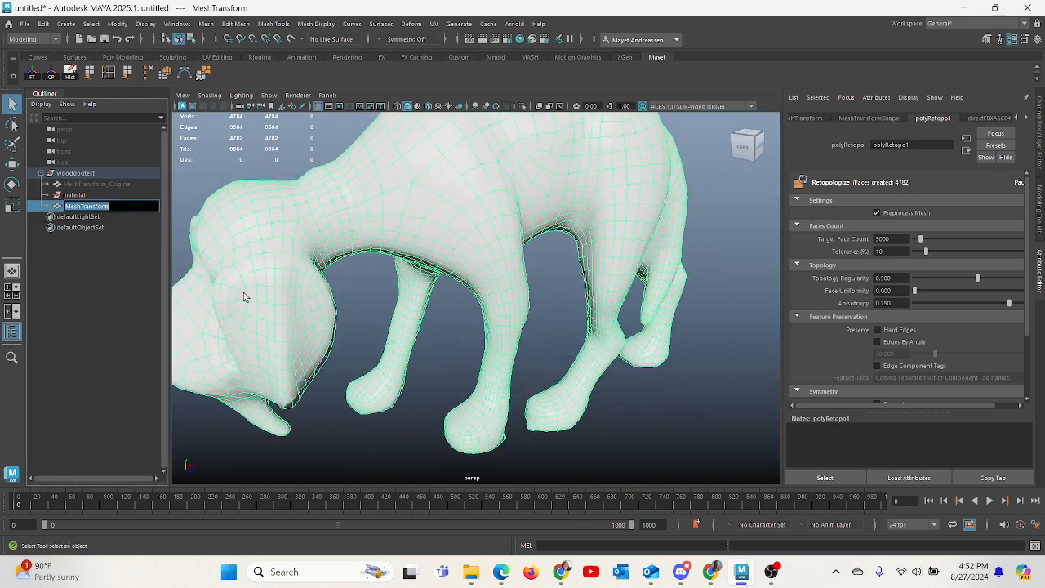
text(d)
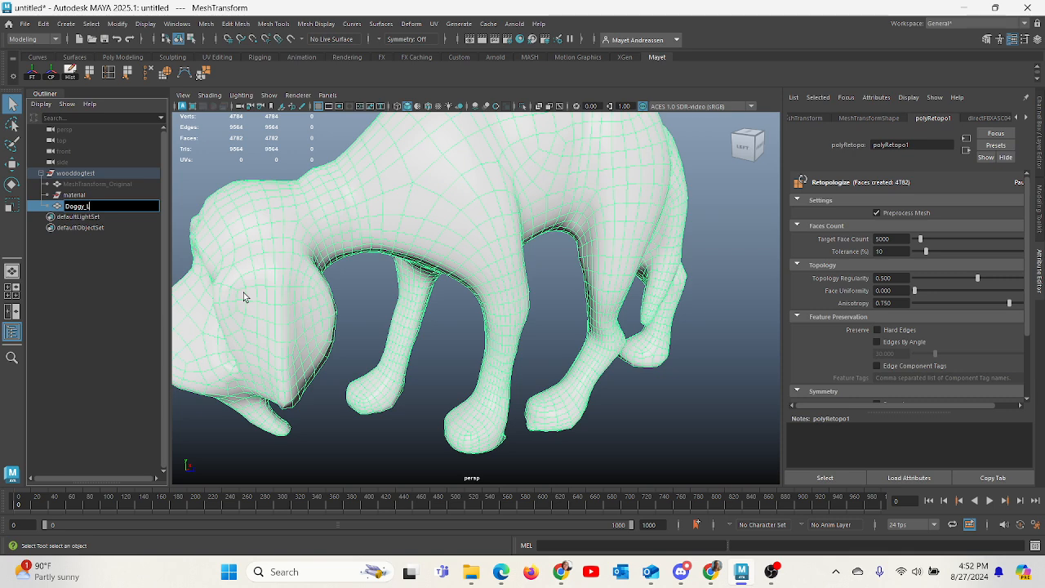
key(Return)
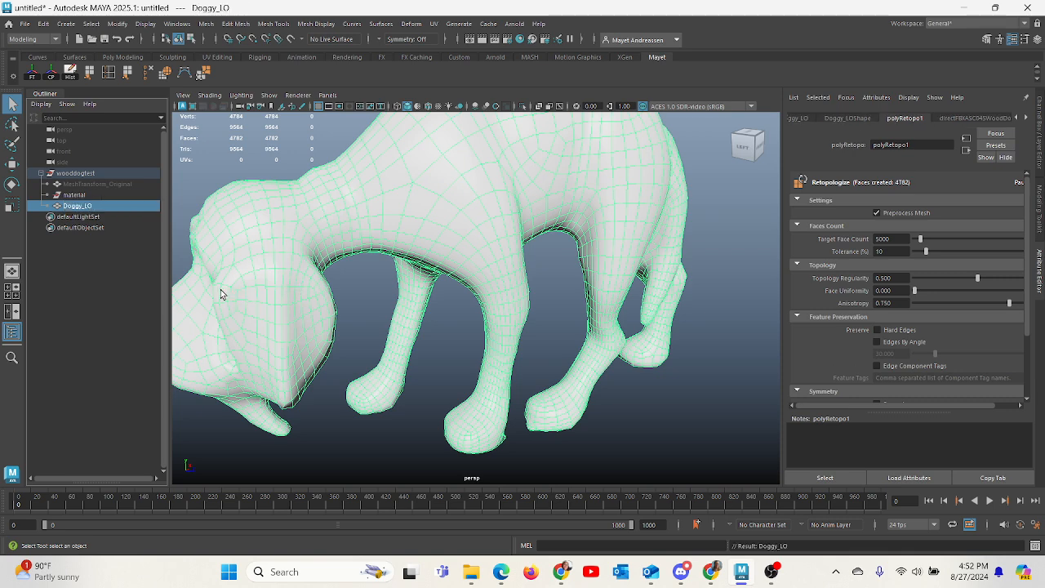
Rename MeshTransform_Original as Doggy_HI
double_click(98, 183)
text(Doggy)
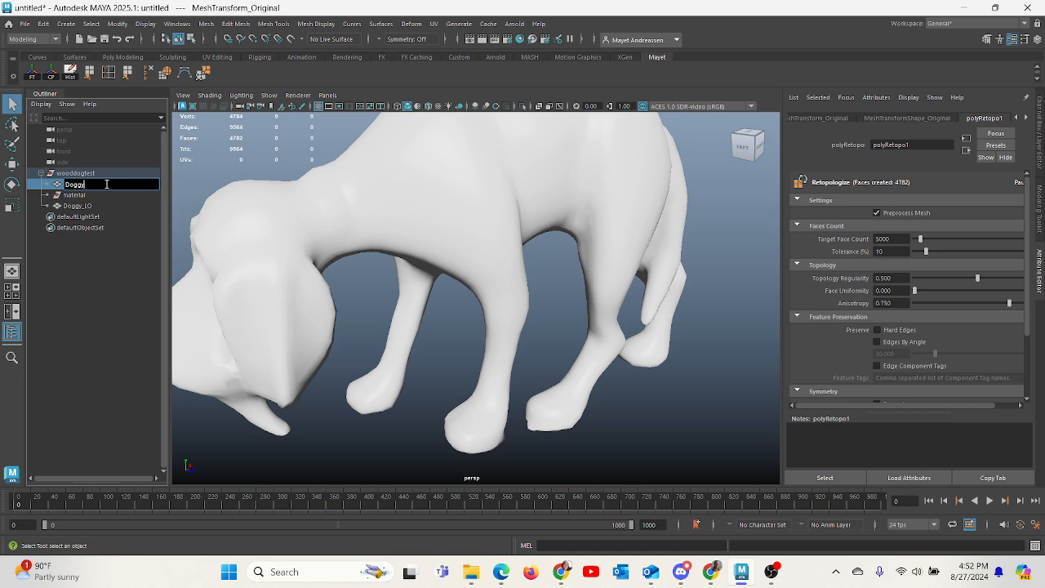
text(_HI)
key(Return)
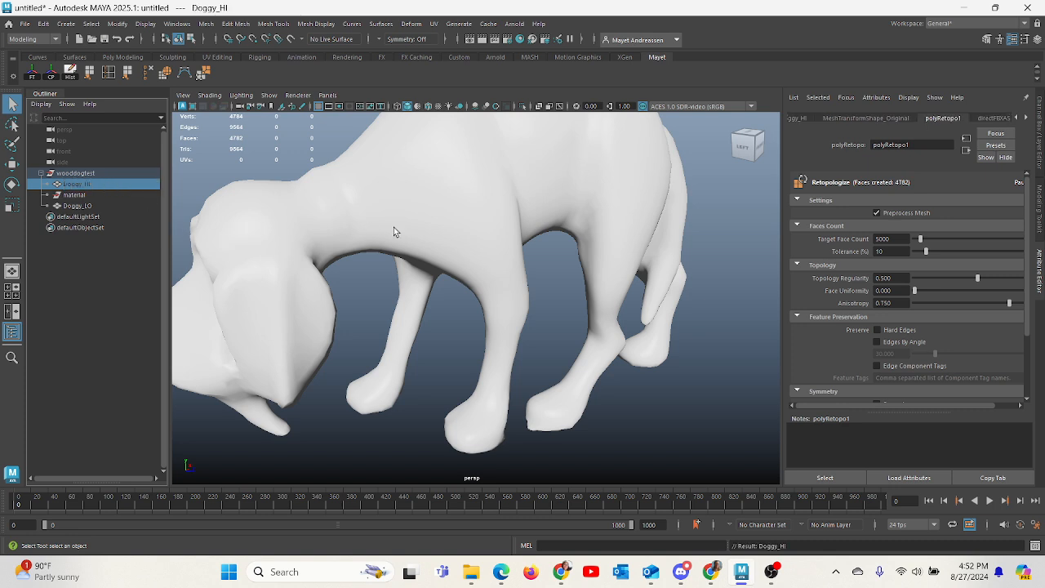
Unhide Doggy_HI, hide Doggy_LO, and display the selected Doggy_HI with its texture maps
click(78, 206)
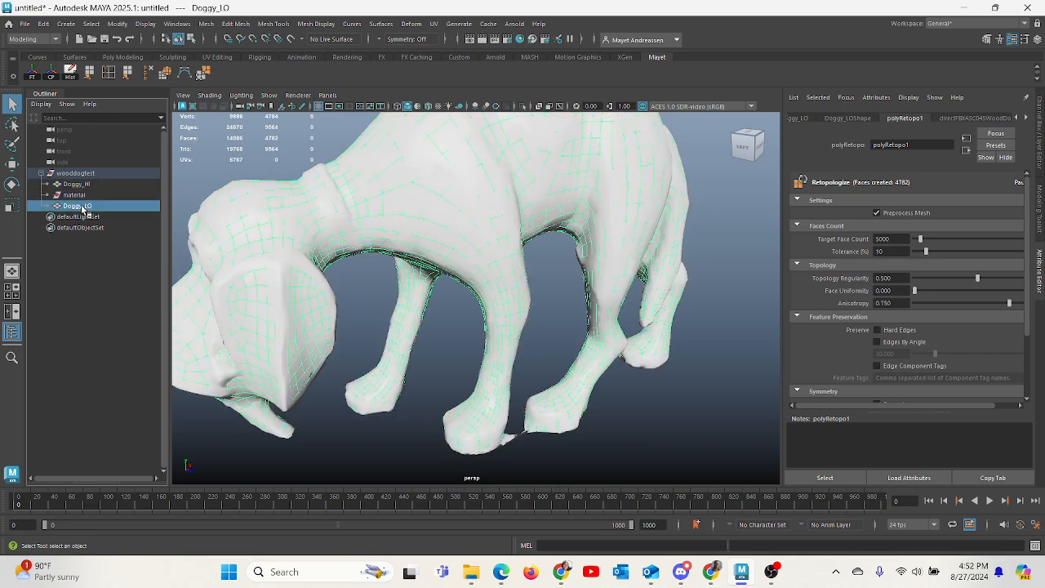
key(ctrl+h)
click(85, 185)
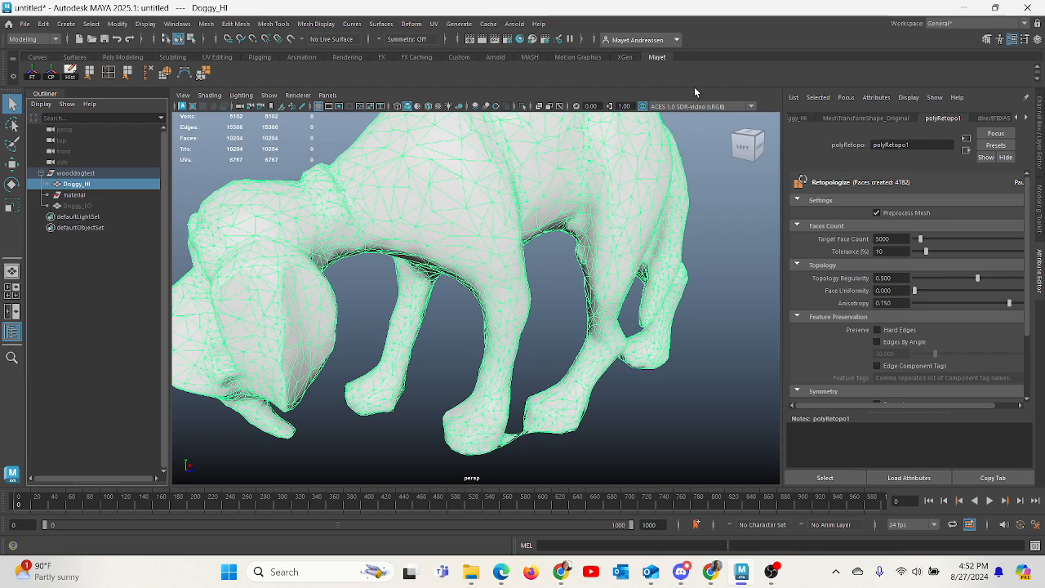
key(6)
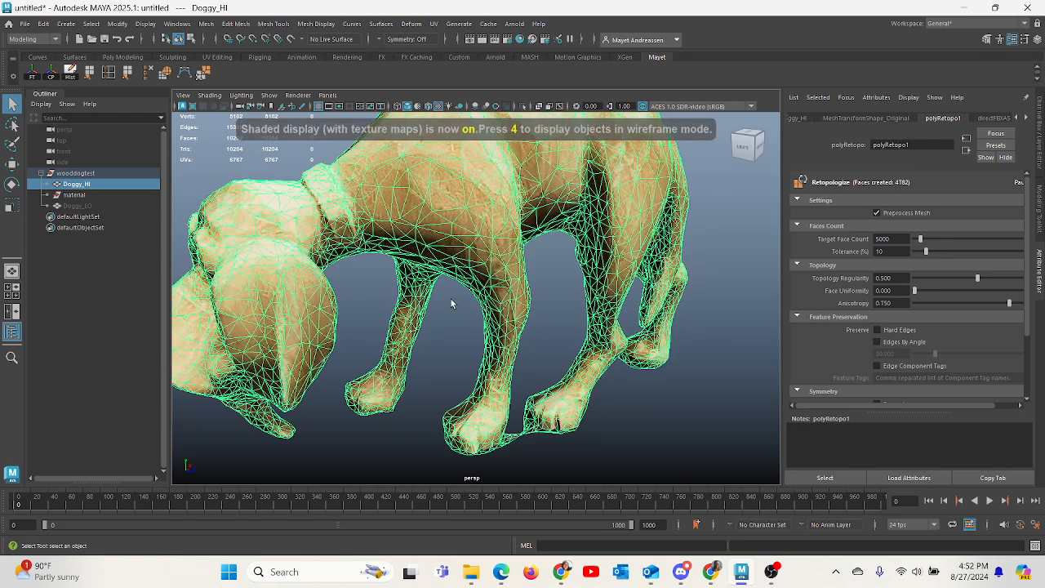
Examine the textured high-resolution dog from the front, side and underneath for areas the scan texture does not cover
alt+drag(451, 303, 636, 335)
scroll(554, 328, down, 5)
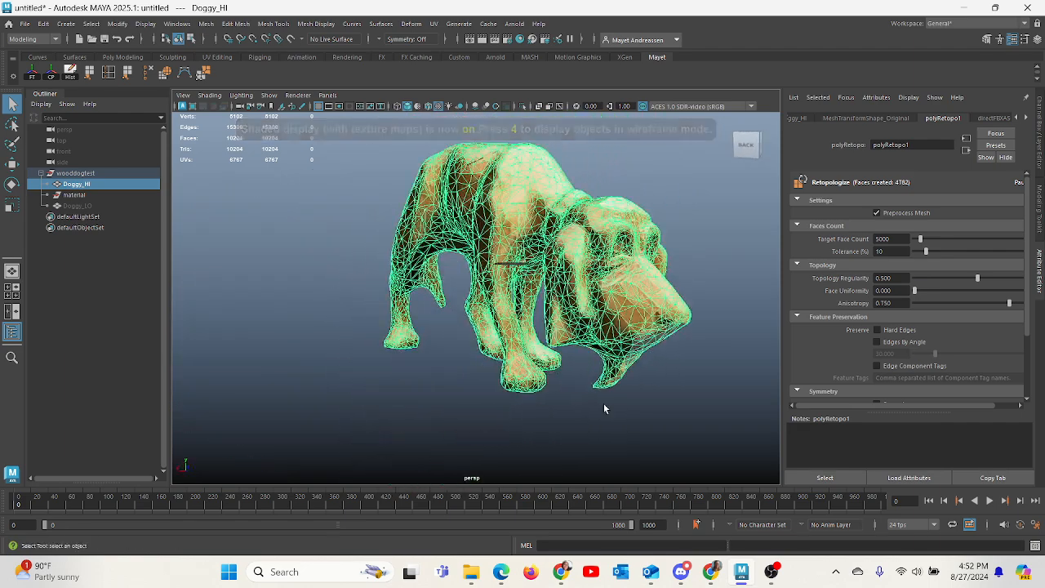
click(605, 403)
alt+drag(656, 413, 629, 395)
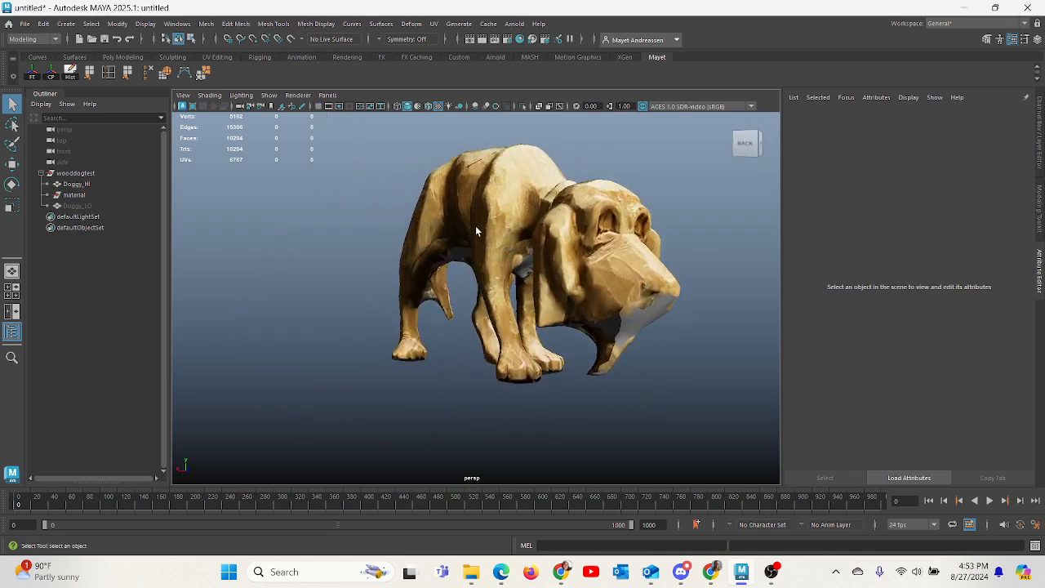
alt+drag(490, 261, 481, 137)
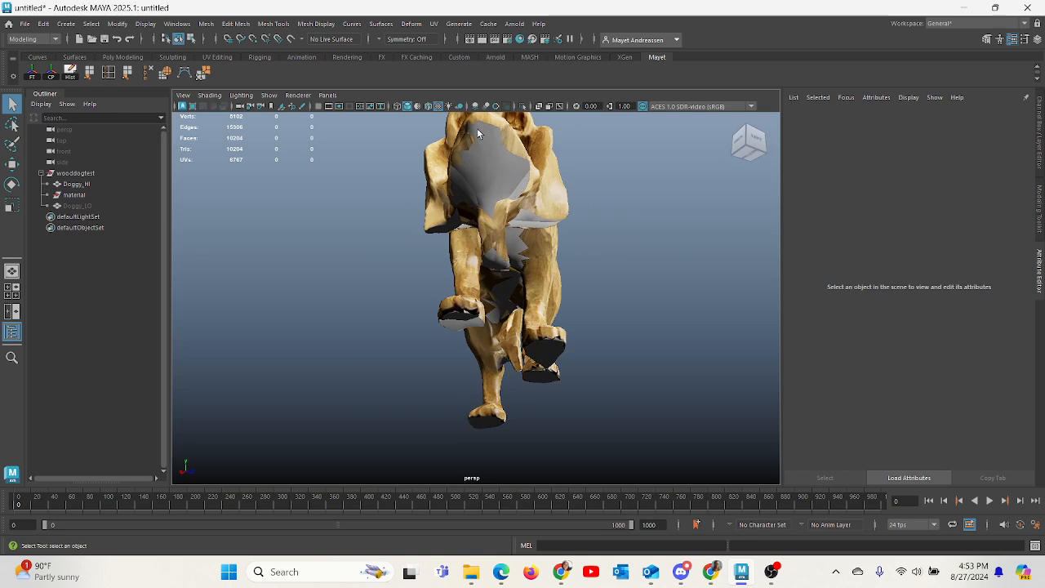
alt+drag(534, 300, 536, 249)
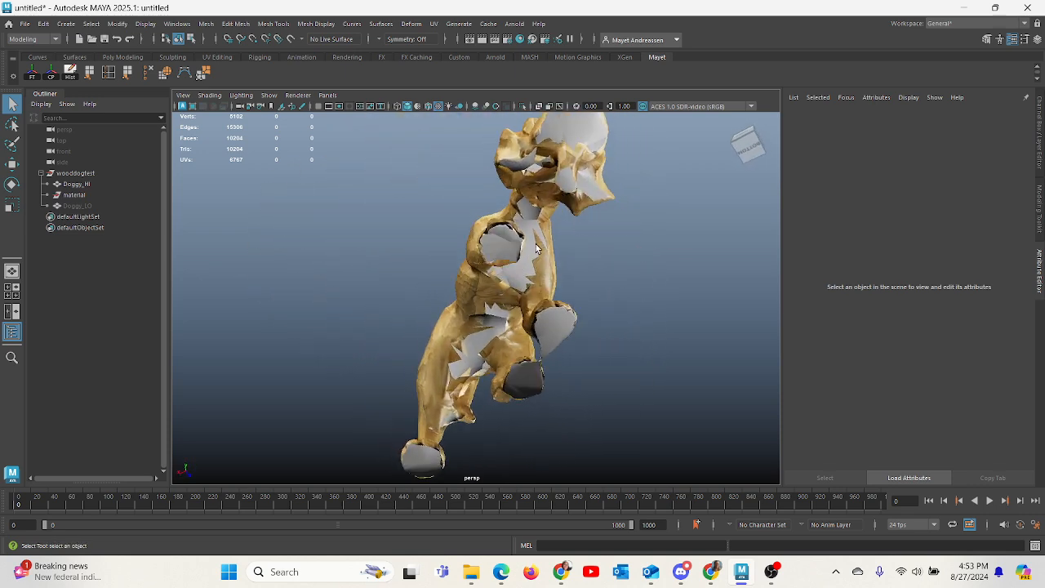
alt+drag(549, 286, 572, 237)
alt+drag(594, 196, 666, 270)
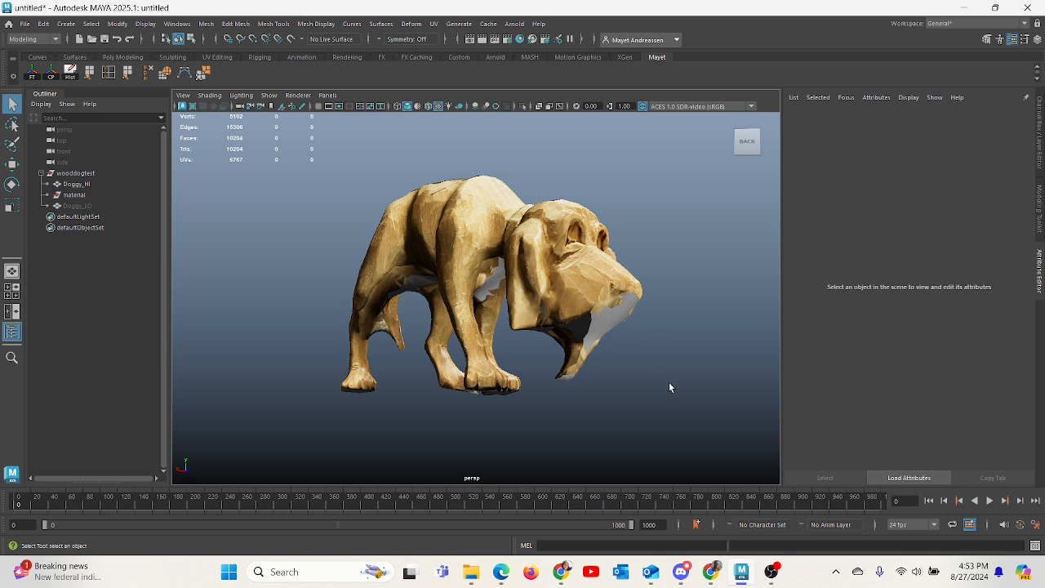
alt+drag(628, 349, 579, 321)
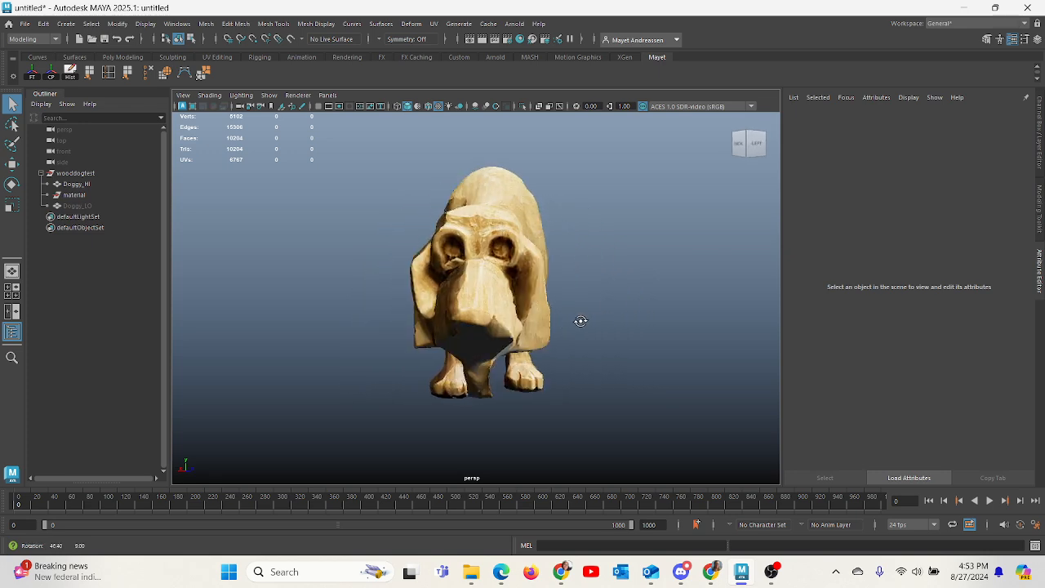
Unhide Doggy_LO so that it displays together with Doggy_HI
click(86, 205)
key(h)
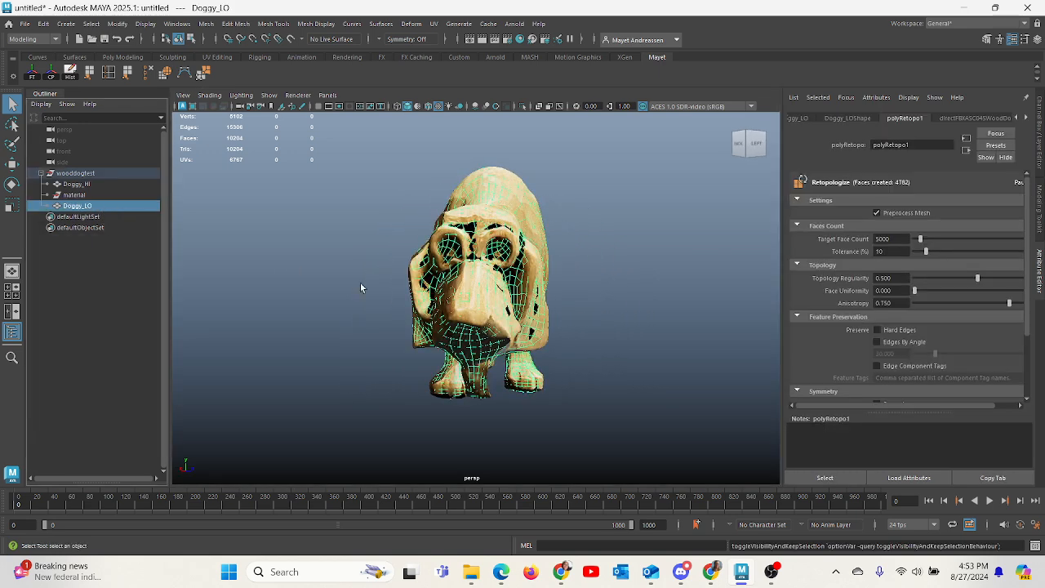
alt+drag(600, 331, 523, 328)
Select Doggy_HI and switch to the UV Editing workspace to view its UV layout
click(533, 265)
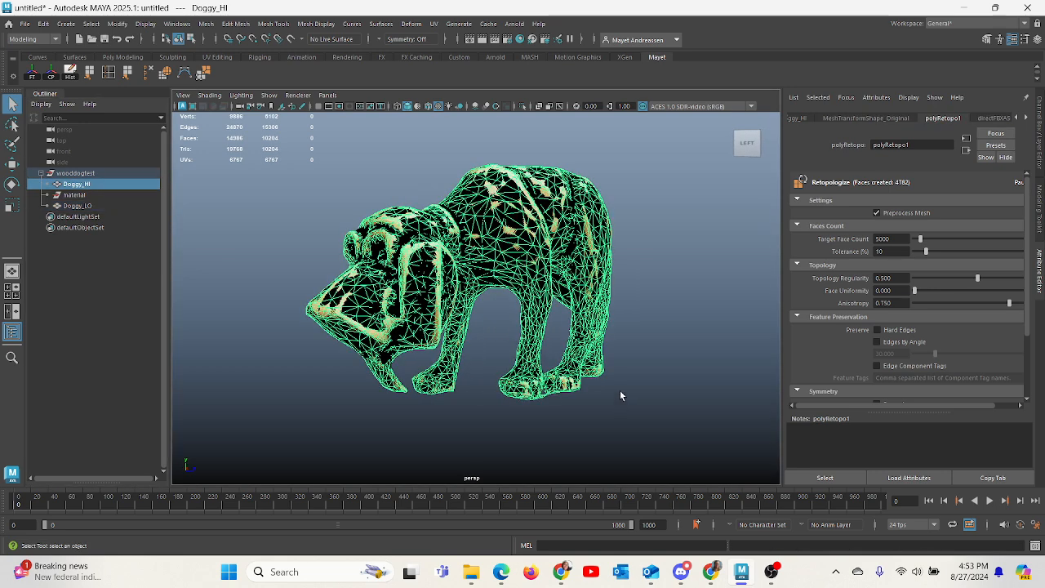
click(982, 27)
click(970, 92)
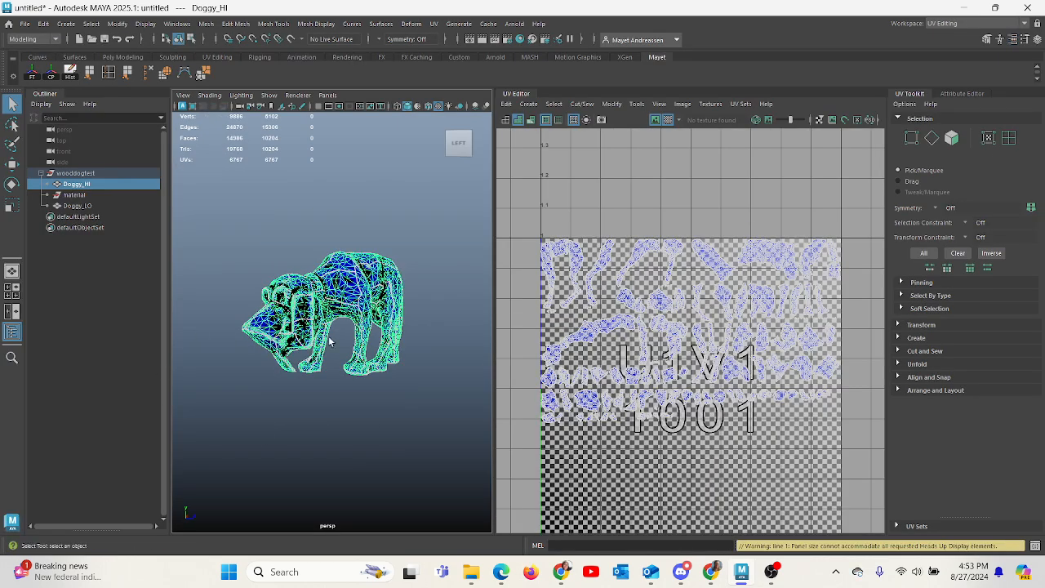
Create UVs for the low-poly dog Doggy_LO with an Automatic projection
click(79, 206)
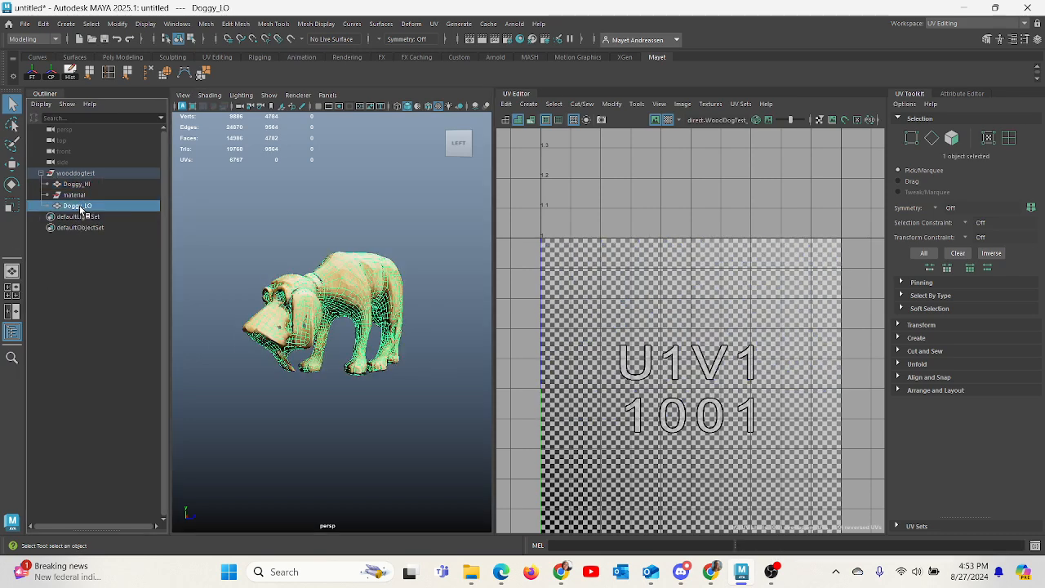
alt+drag(227, 355, 256, 340)
alt+right_drag(256, 340, 294, 359)
alt+drag(294, 359, 335, 359)
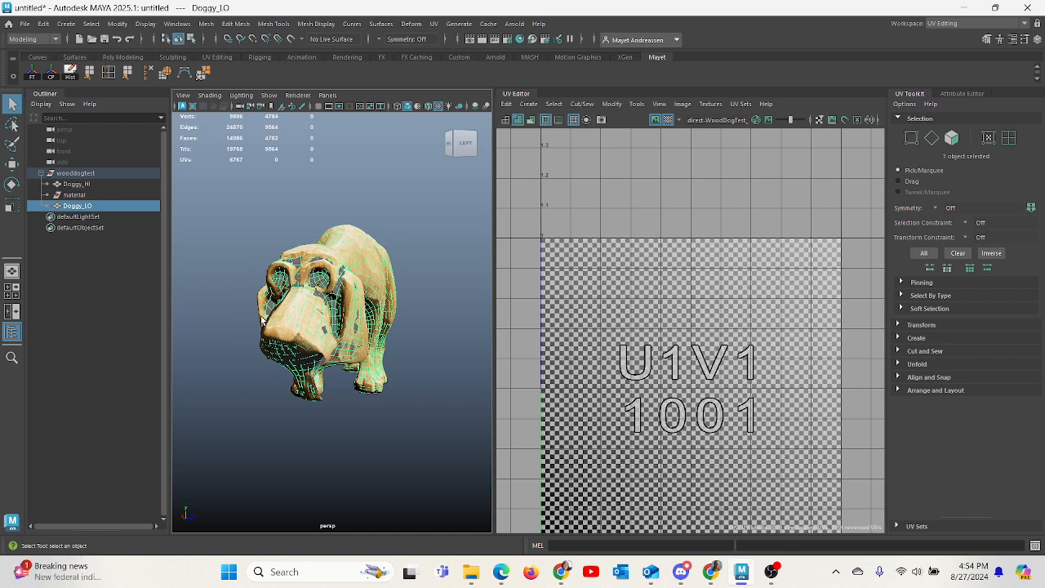
click(433, 23)
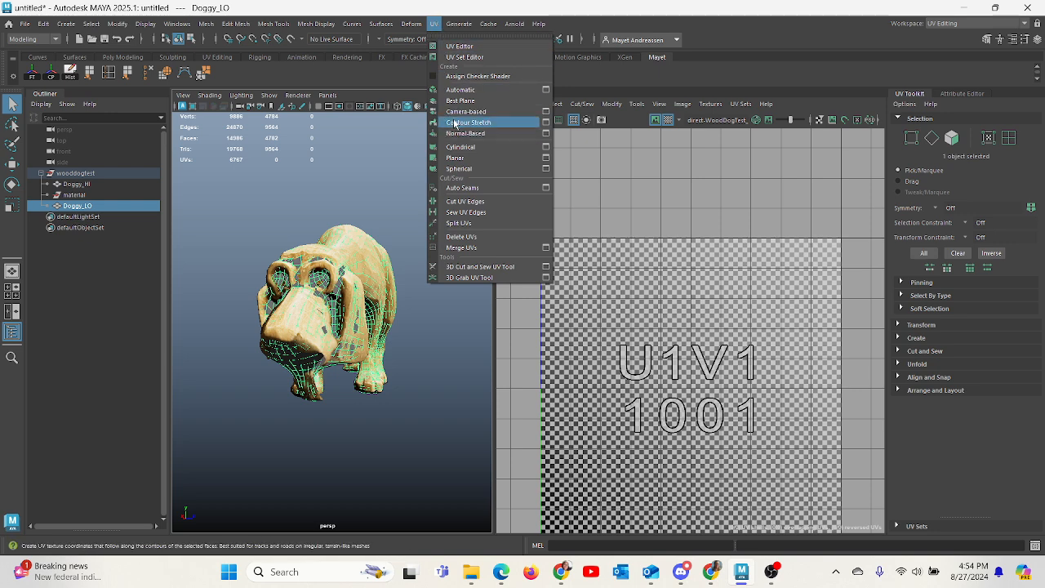
click(459, 90)
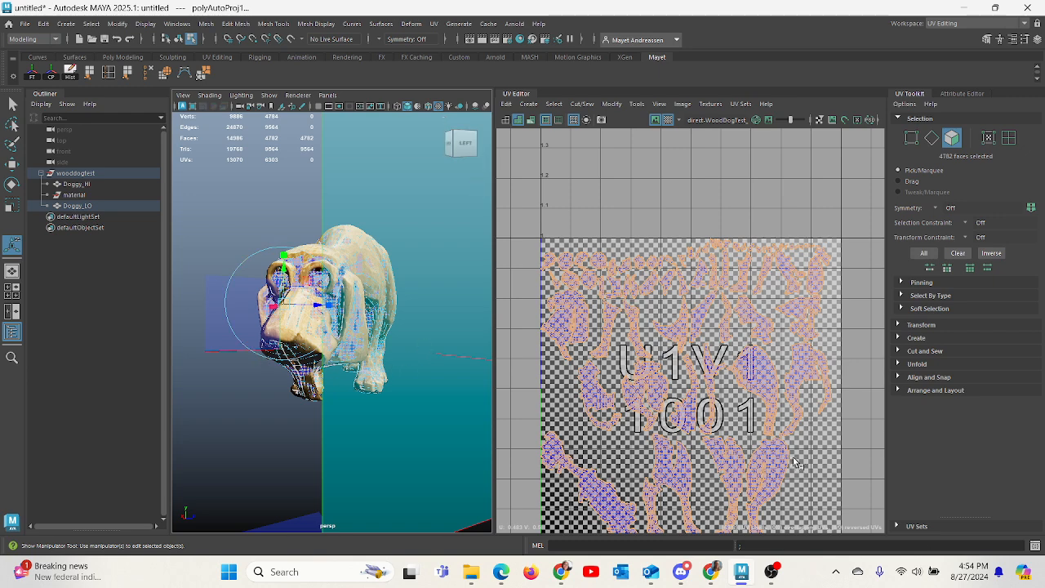
Examine the projected UV shells of Doggy_LO, the dog's head, and the options available for its UV set map1
alt+middle_drag(782, 373, 778, 275)
alt+right_drag(778, 275, 737, 363)
alt+drag(372, 360, 422, 351)
alt+right_drag(423, 351, 417, 375)
alt+drag(417, 375, 397, 398)
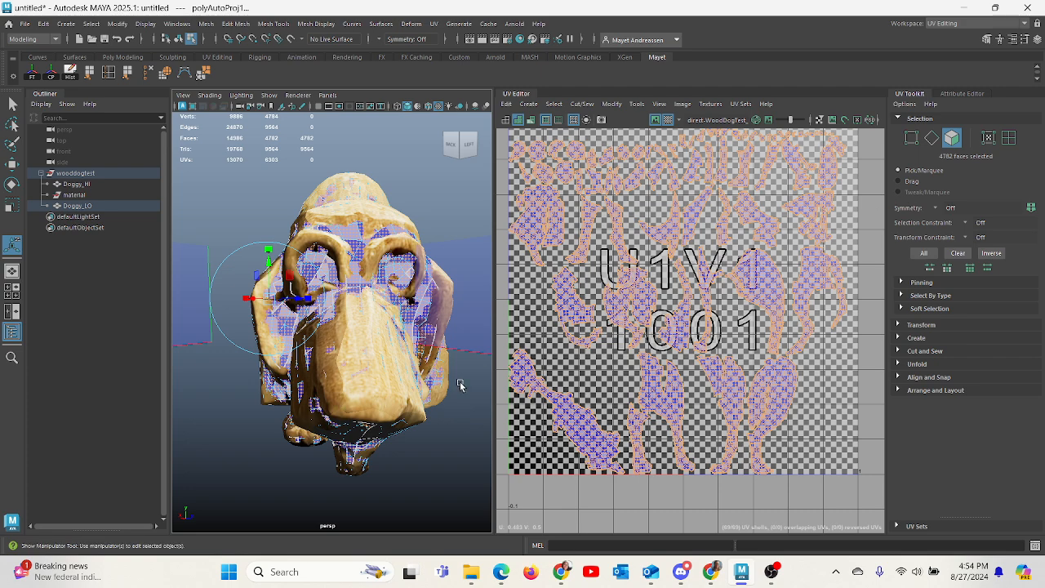
click(946, 24)
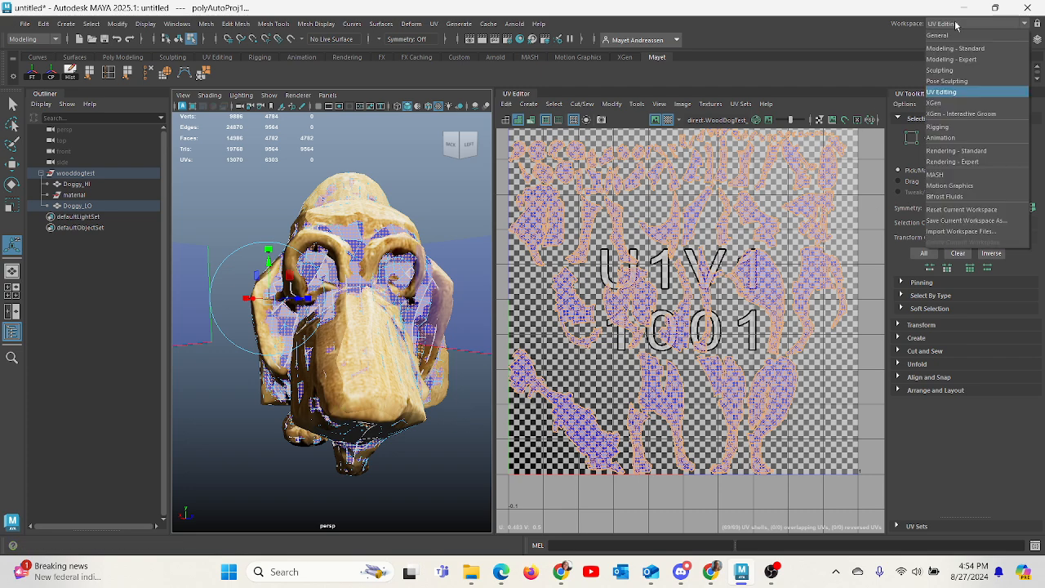
click(1014, 430)
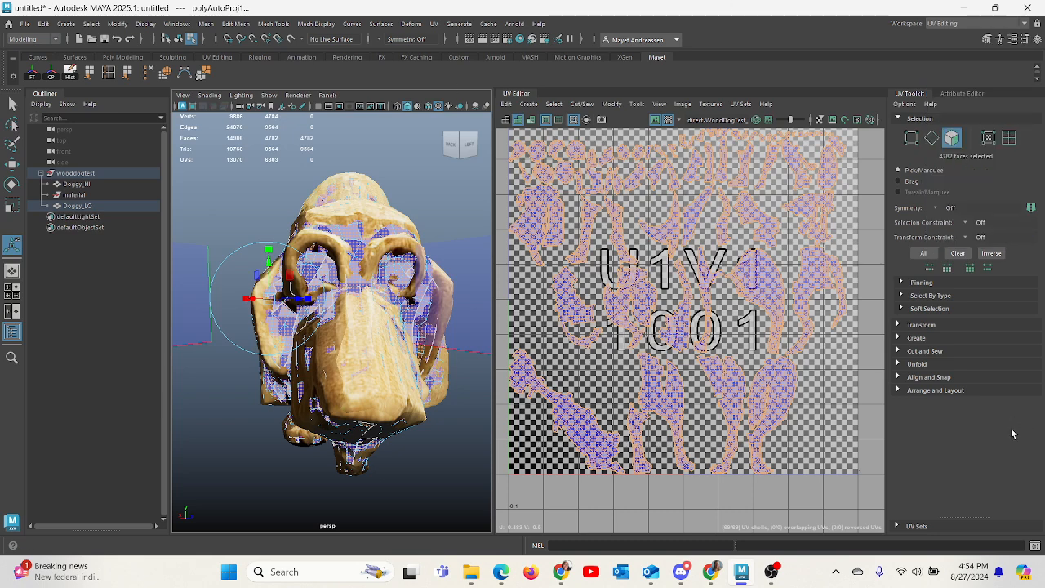
click(967, 523)
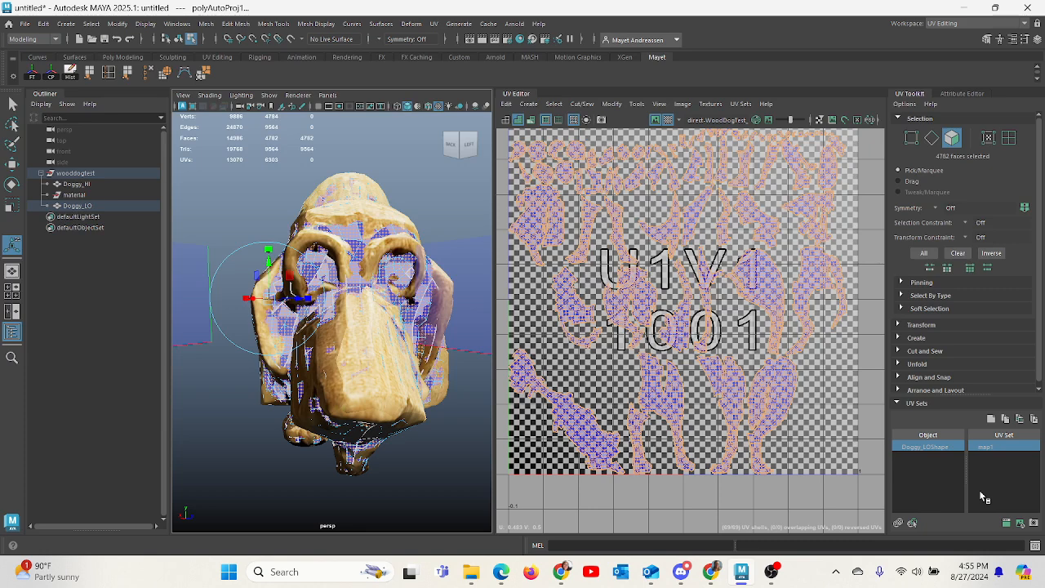
right_click(1017, 447)
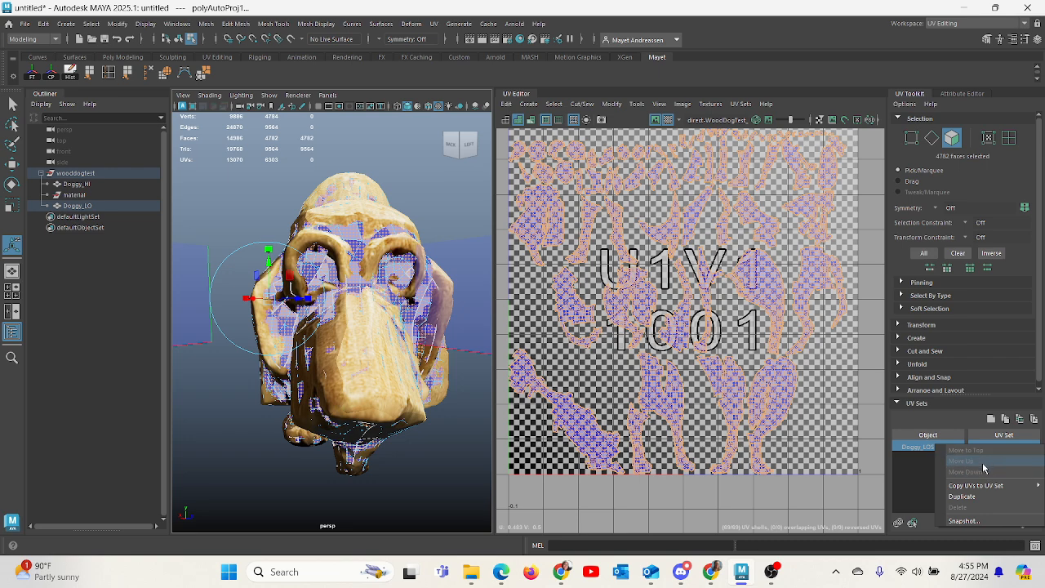
click(920, 482)
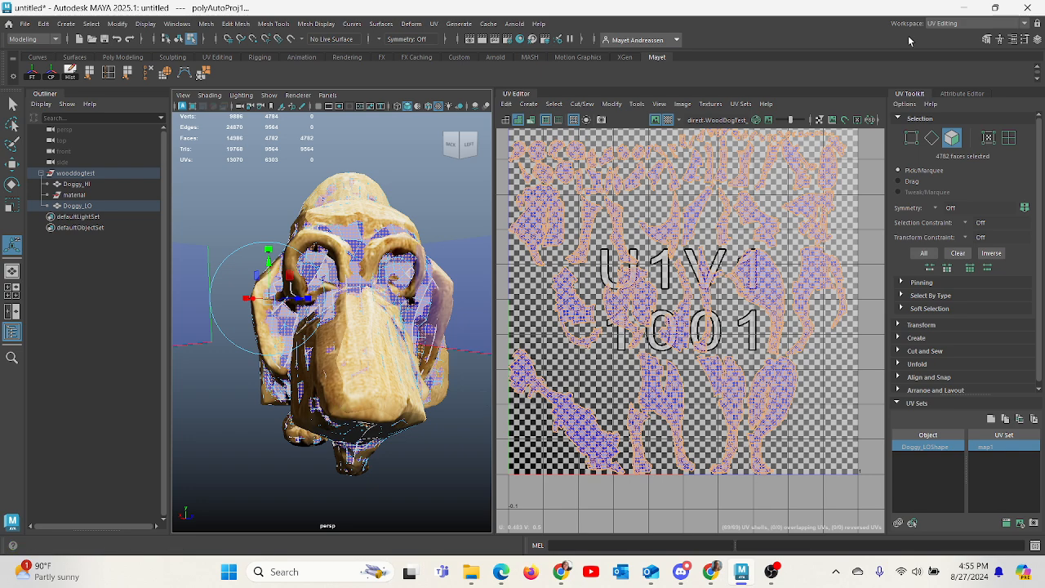
Switch to the General workspace and delete the construction history of Doggy_LO
click(978, 24)
click(955, 37)
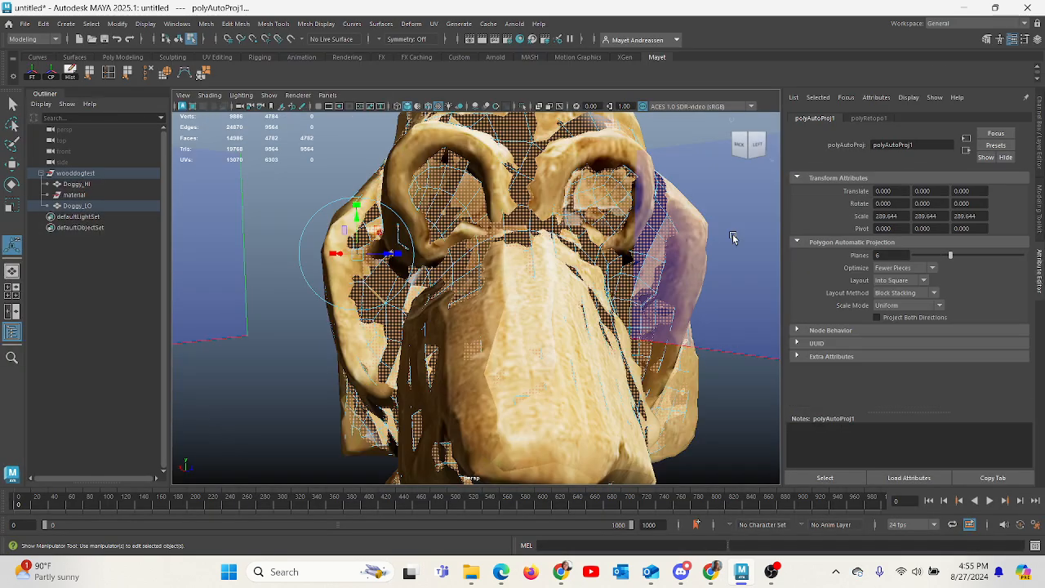
click(78, 206)
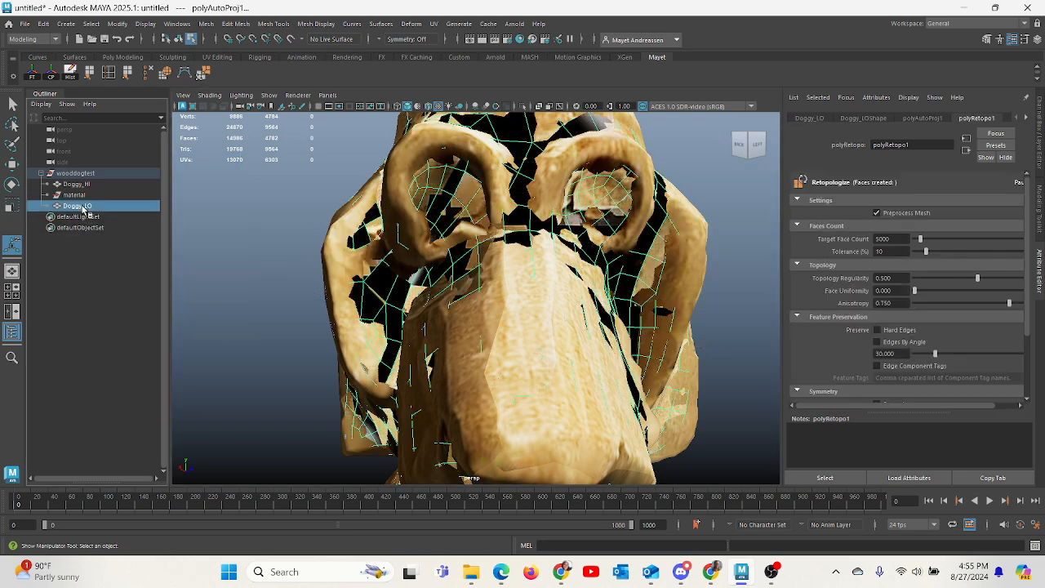
key(f)
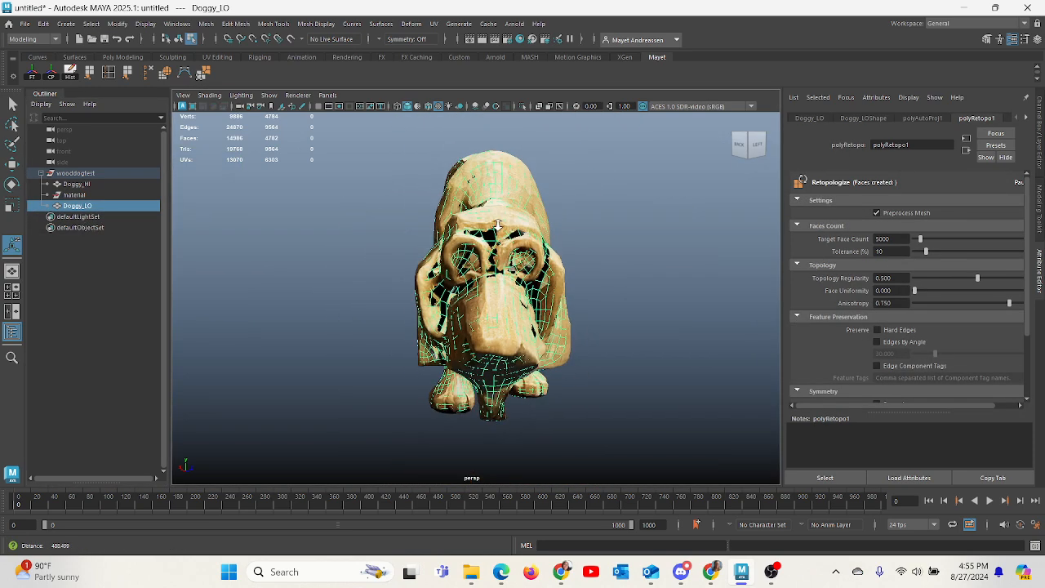
alt+drag(625, 297, 508, 276)
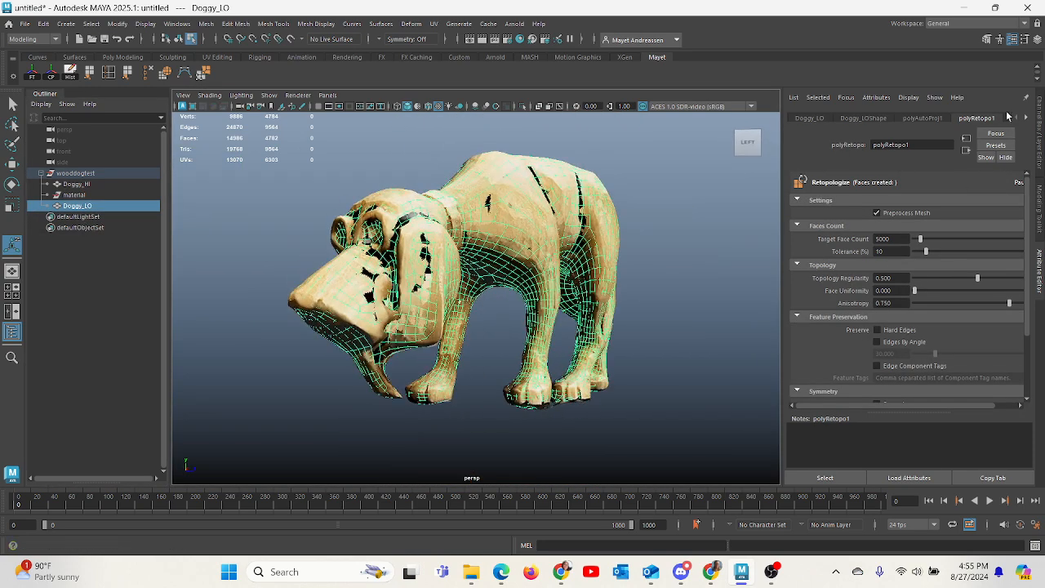
click(1037, 41)
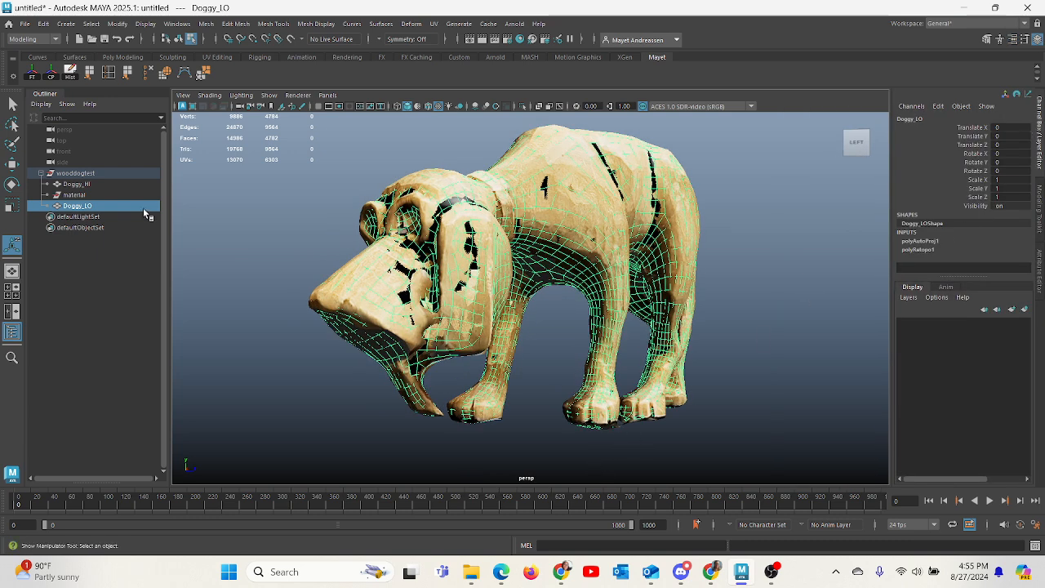
click(72, 71)
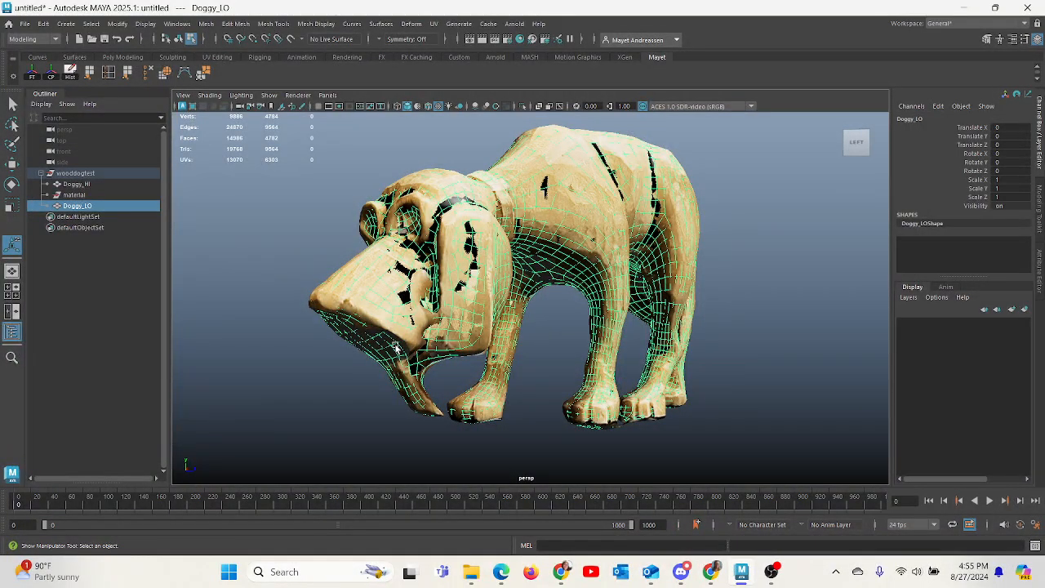
Open Transfer Maps from the Rendering toolset with Doggy_LO as the target mesh
click(78, 185)
click(99, 207)
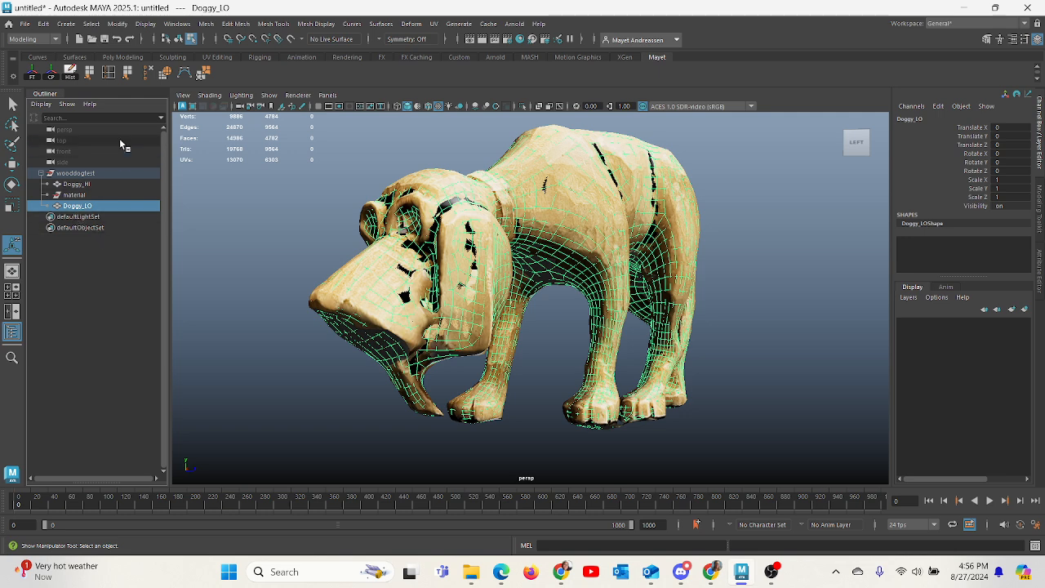
click(33, 39)
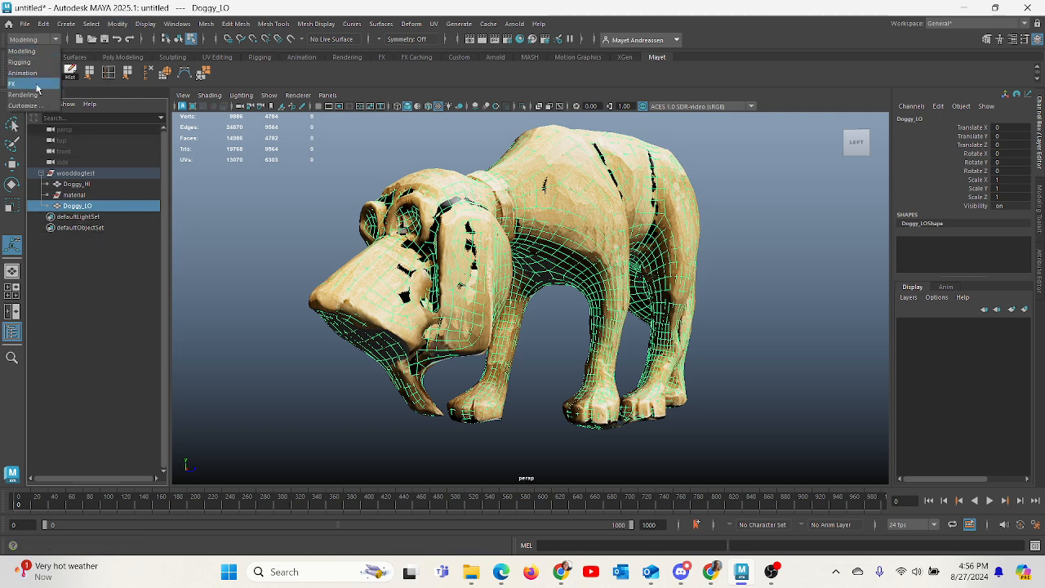
click(24, 95)
click(223, 24)
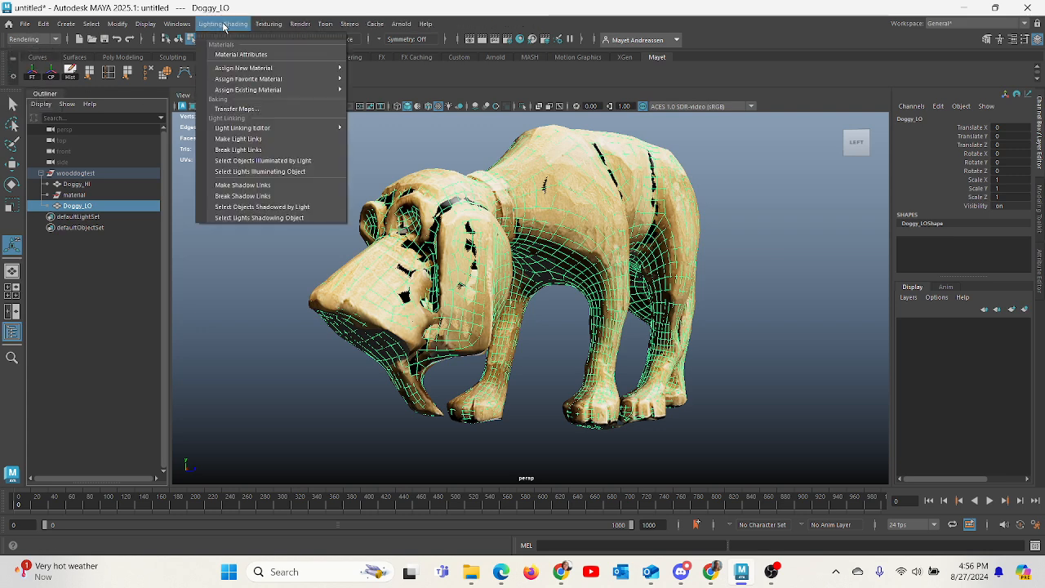
click(242, 112)
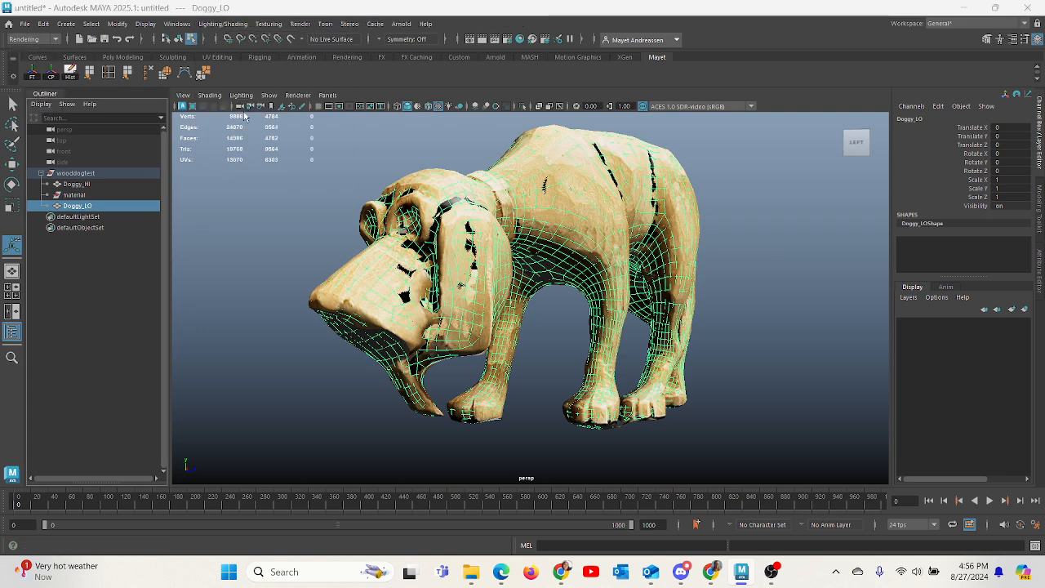
click(386, 308)
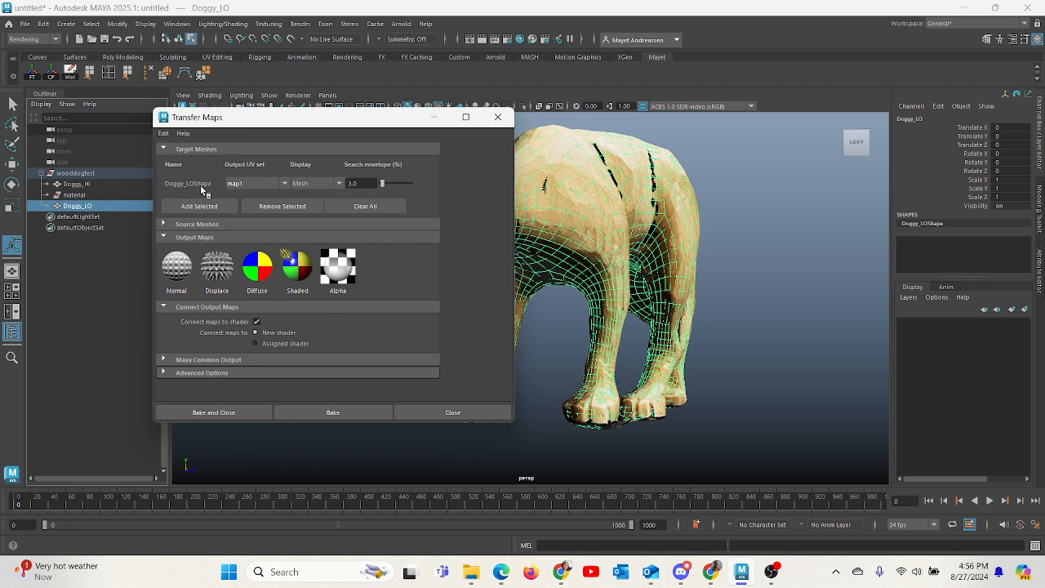
Add Doggy_HI as the source mesh for the map transfer
click(197, 225)
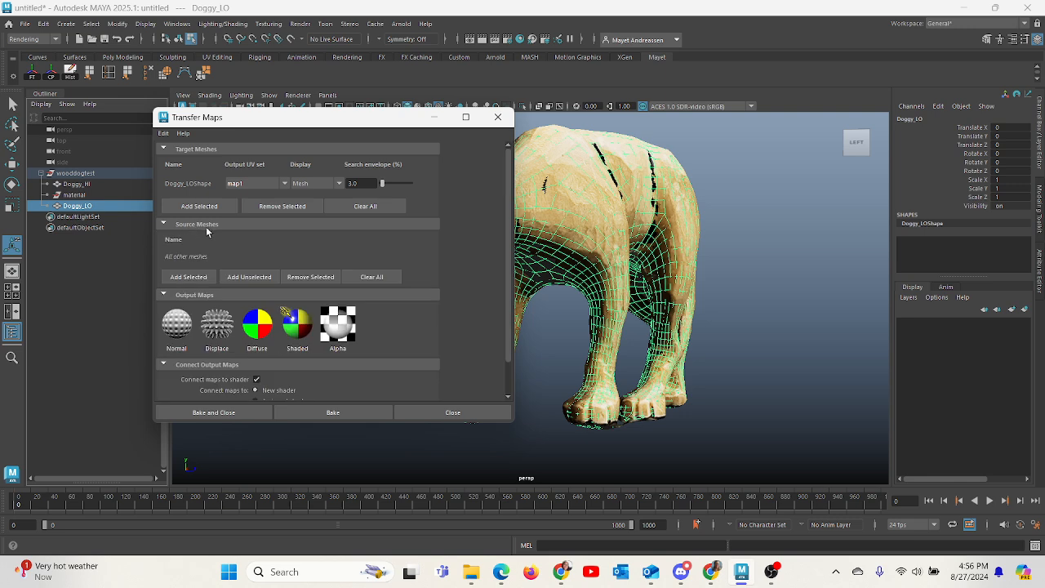
click(75, 184)
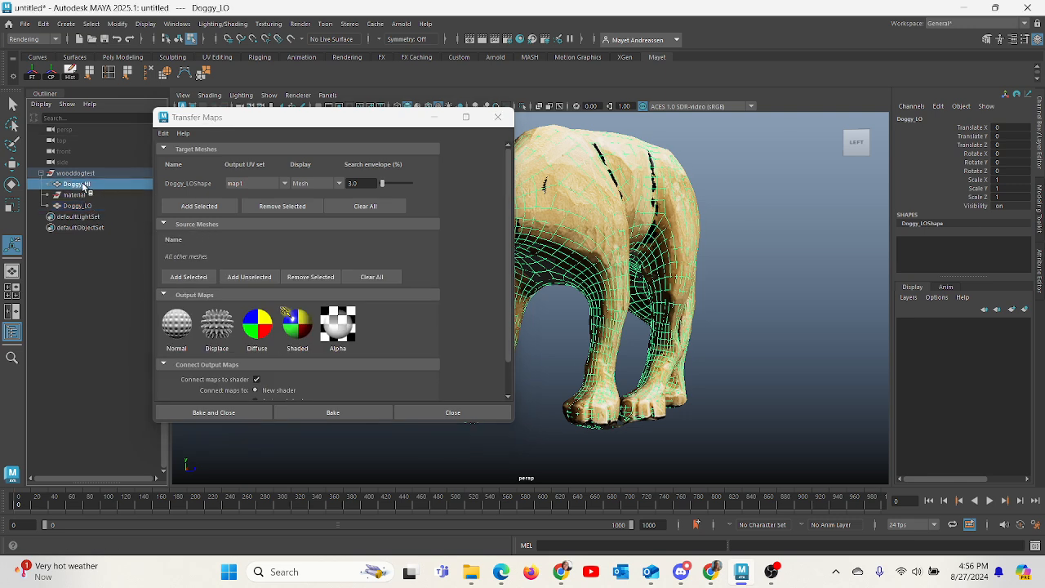
click(194, 278)
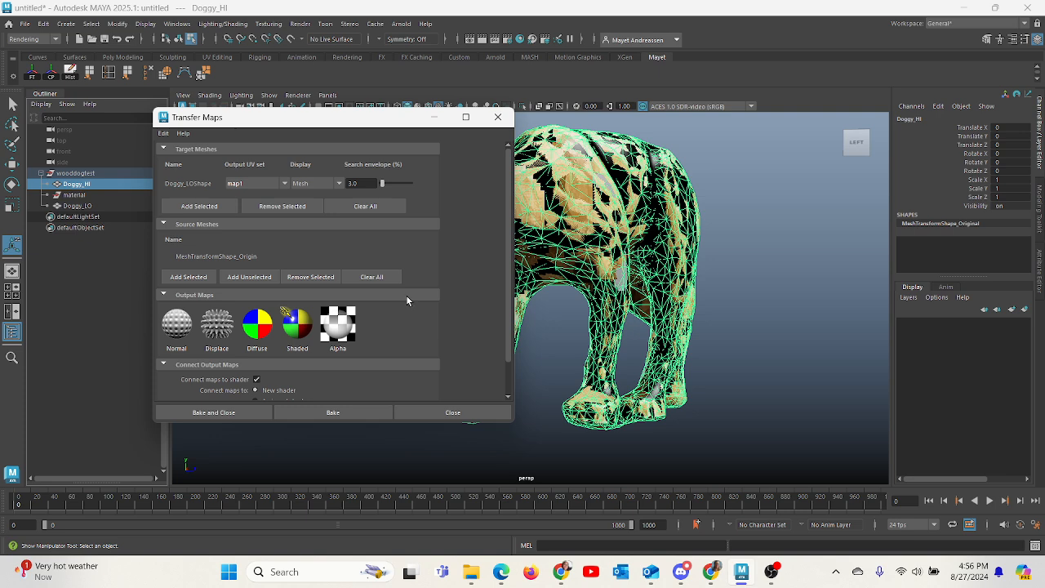
Add a diffuse color output map saved as the PNG file WoodDogTest_LO_DIFFUSE_vs02.png in the Wooden_Dog folder
scroll(406, 295, down, 1)
click(260, 299)
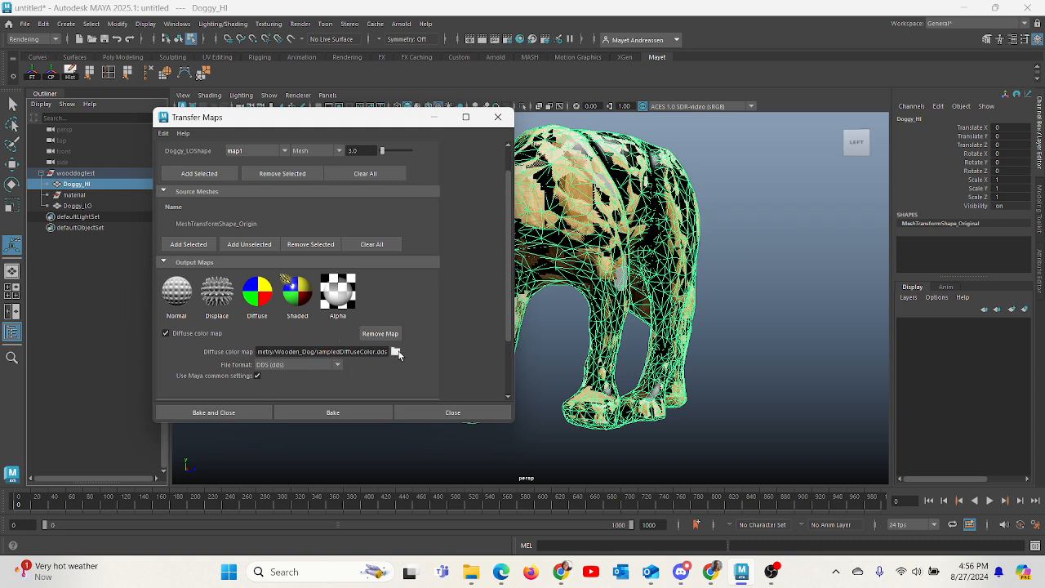
click(395, 351)
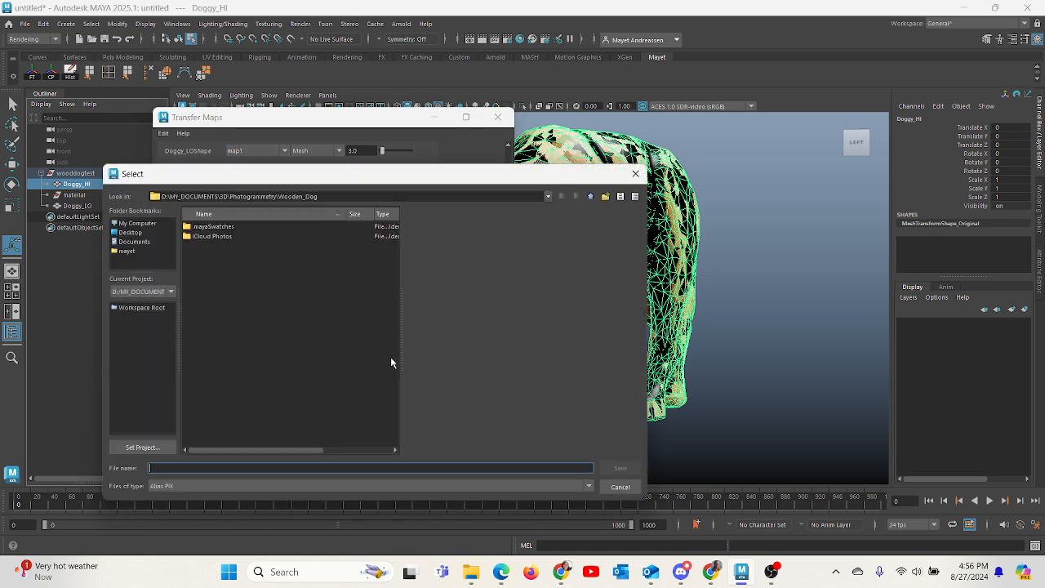
click(190, 485)
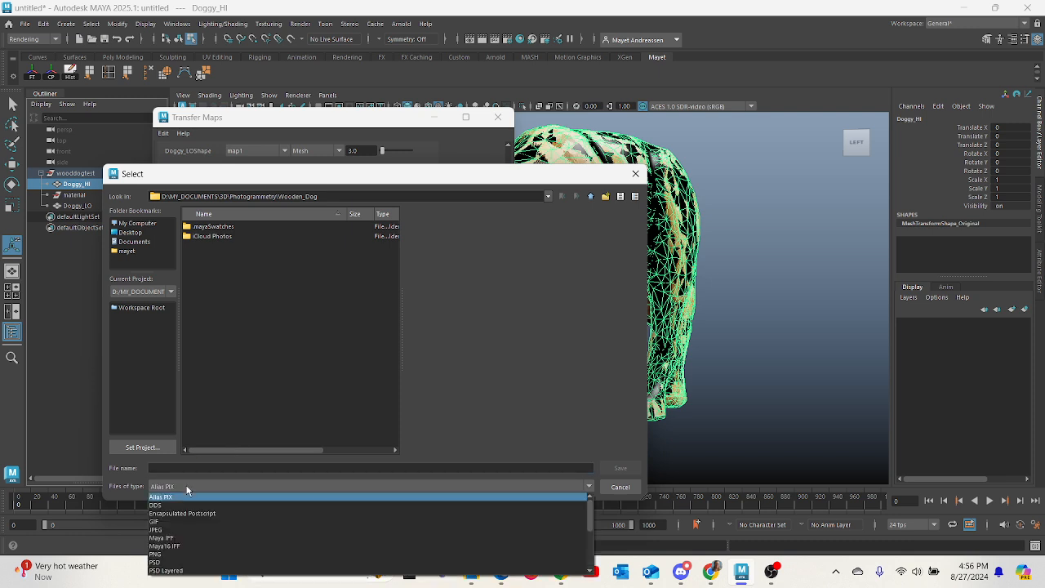
click(195, 554)
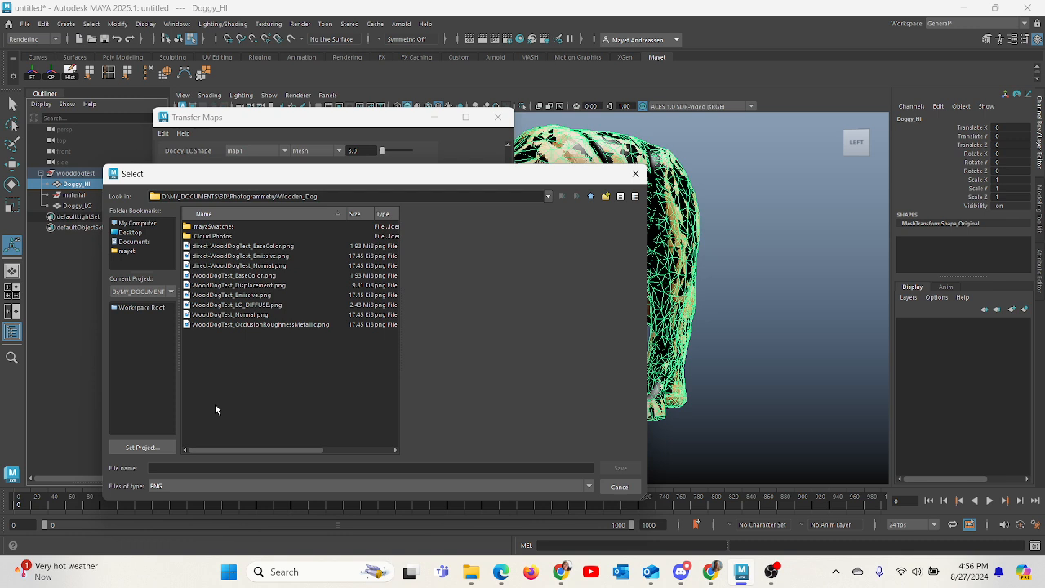
click(259, 304)
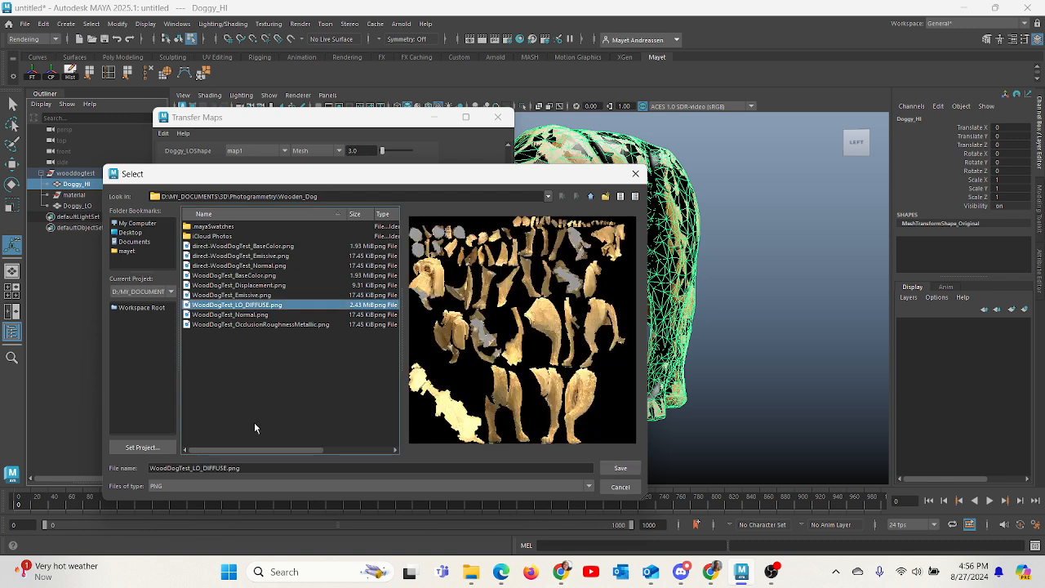
click(223, 469)
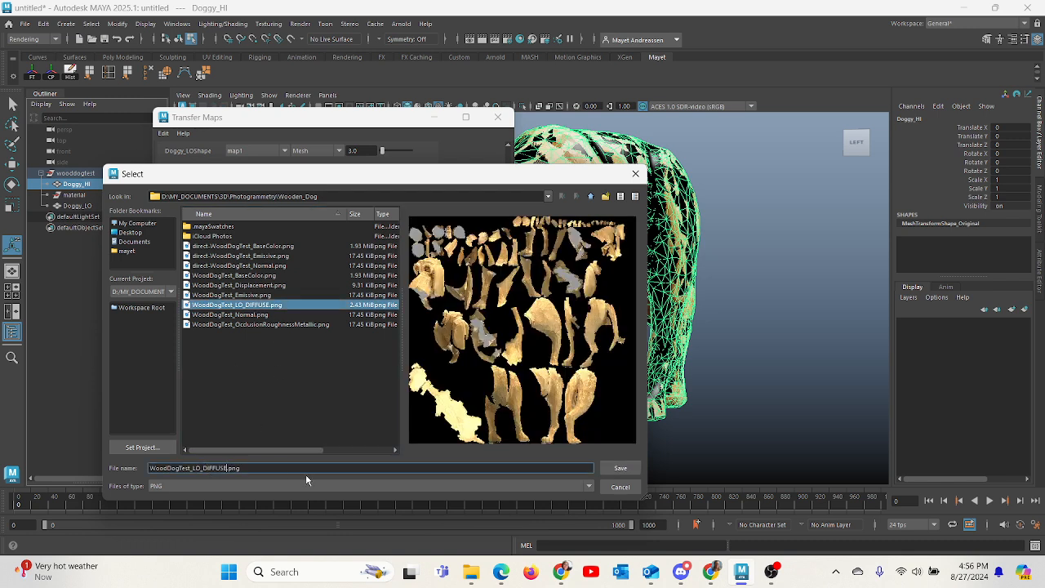
text(2)
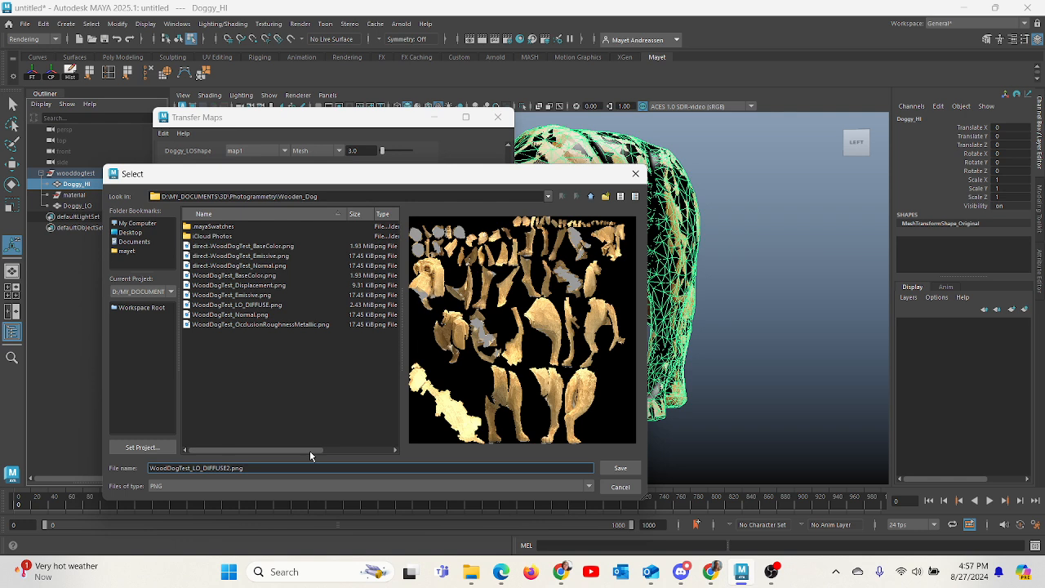
key(BackSpace)
text(_vs02)
click(624, 467)
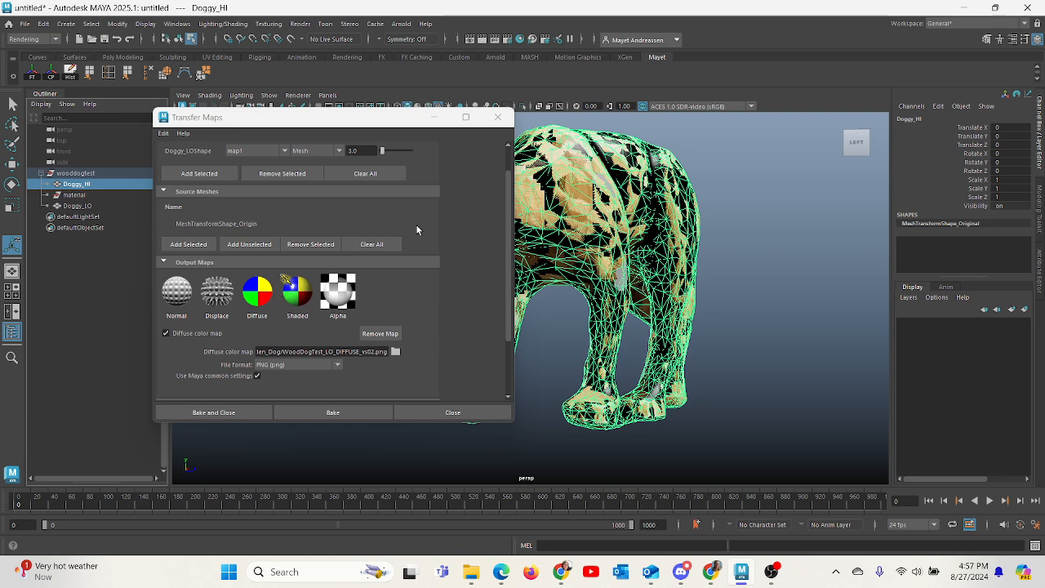
Review the common output settings with the map size at 2048 x 2048, and bake the diffuse map, closing Transfer Maps
scroll(412, 228, down, 2)
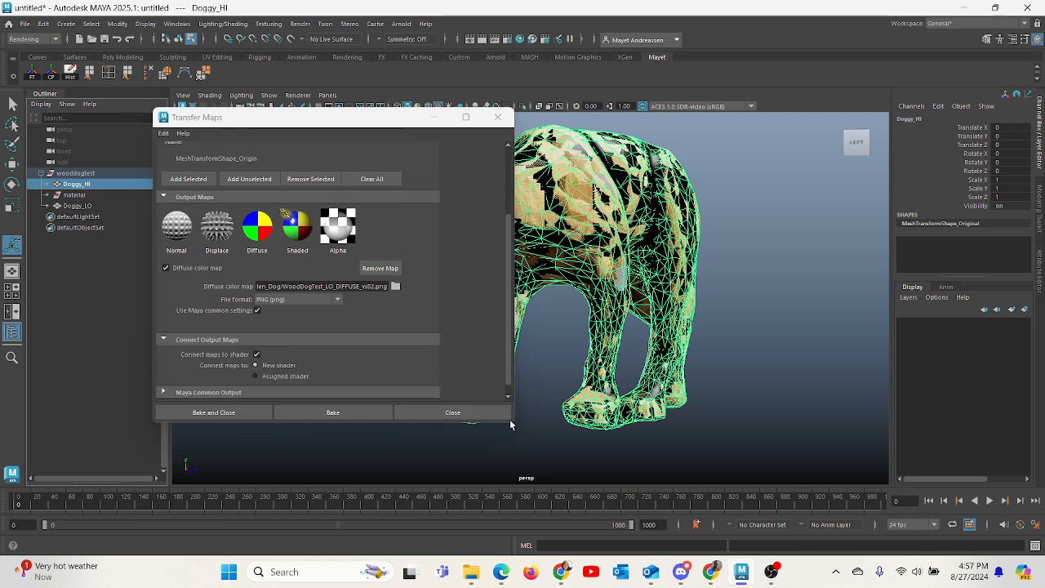
drag(511, 426, 531, 506)
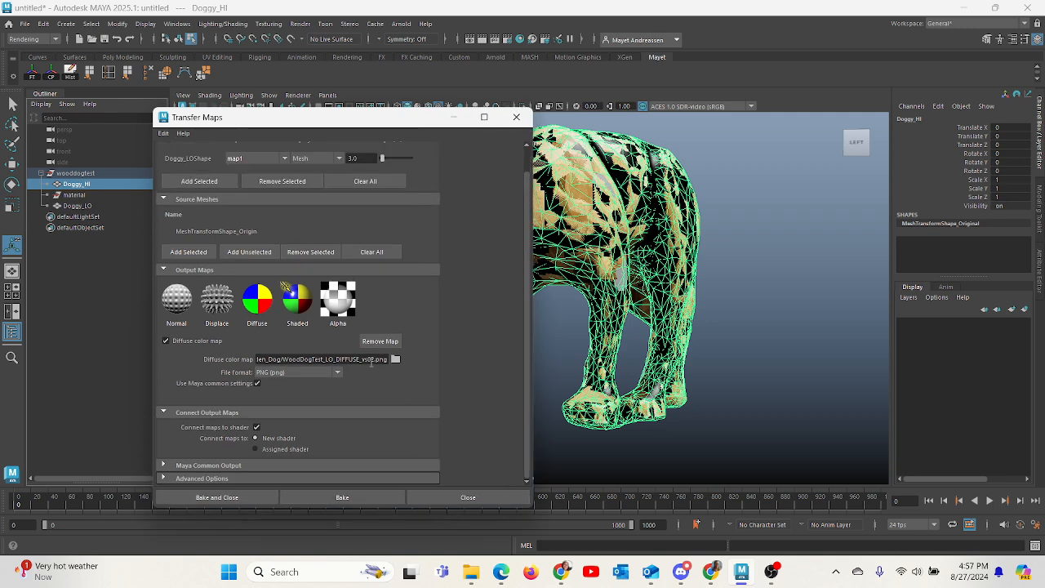
click(250, 466)
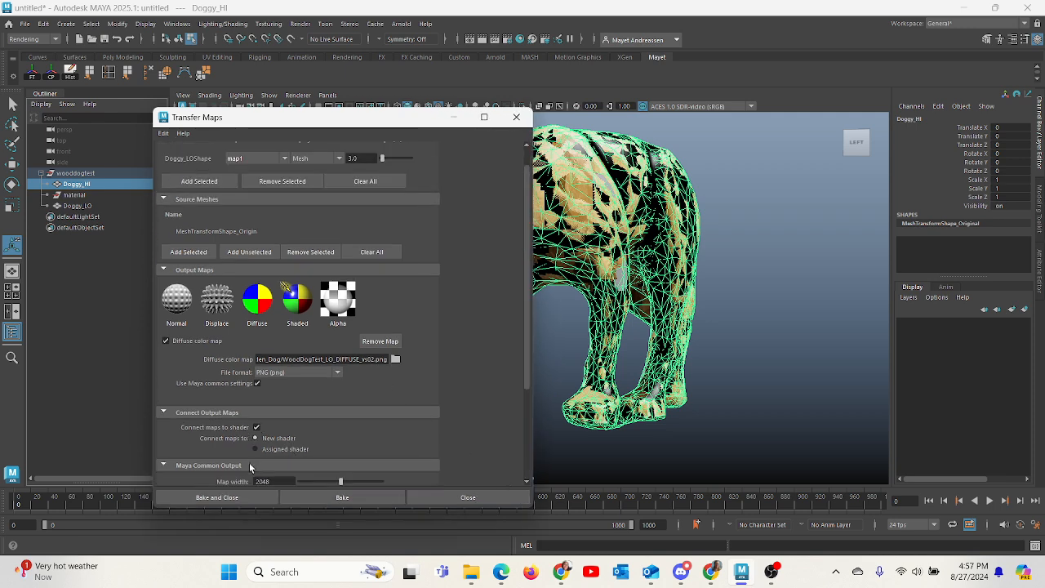
scroll(250, 467, down, 3)
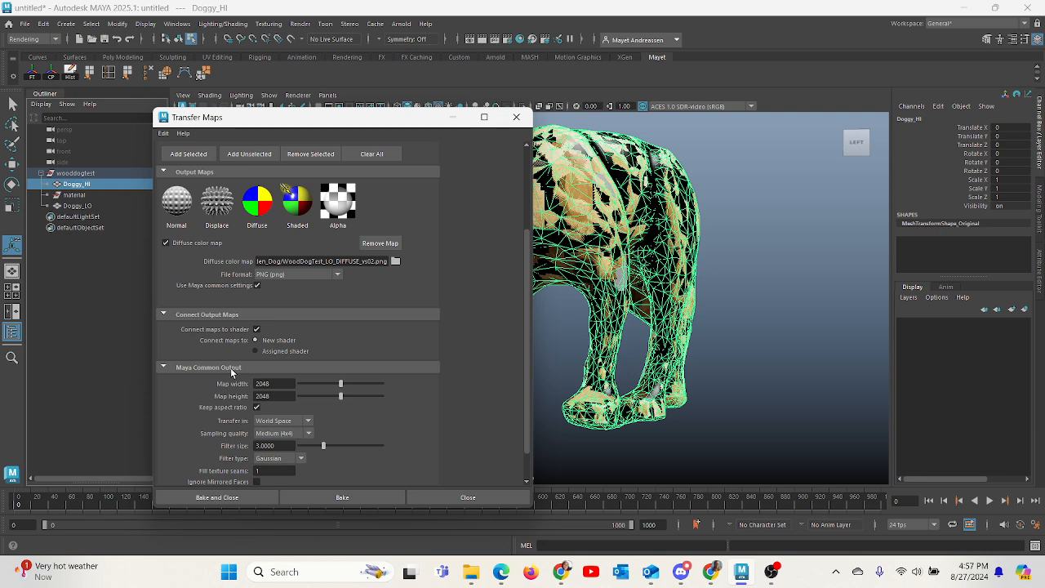
click(164, 133)
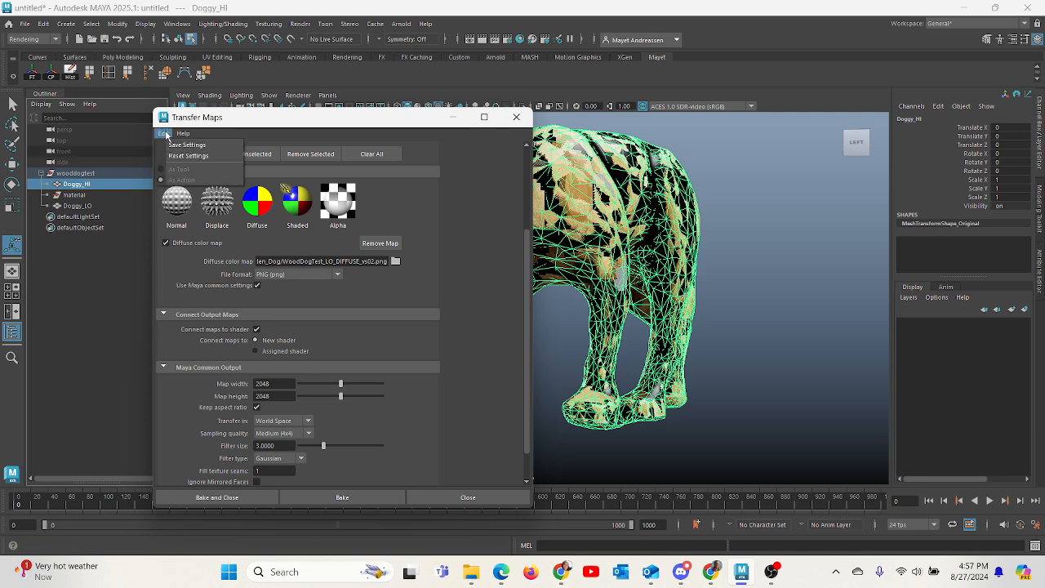
click(216, 119)
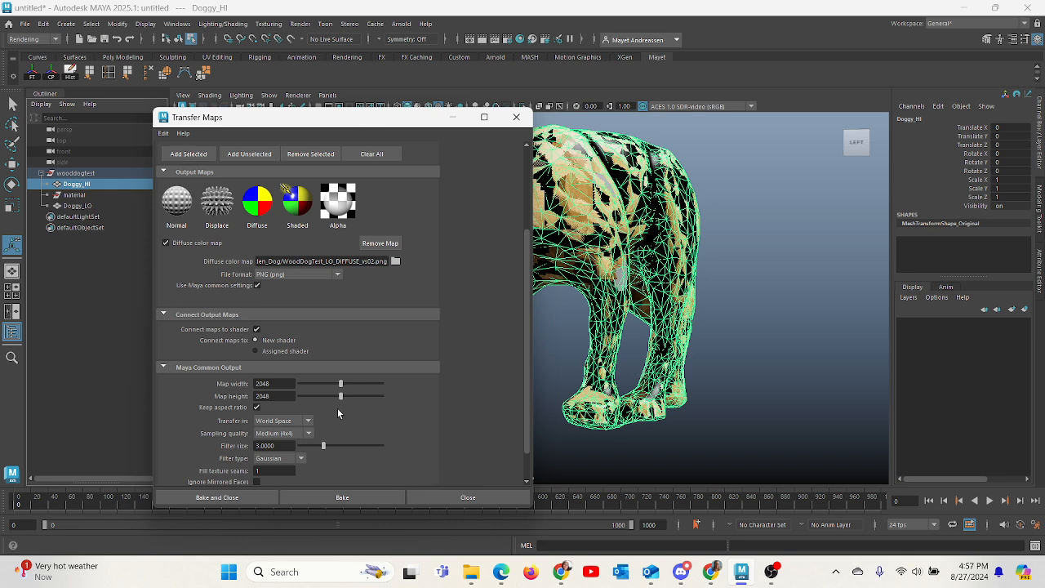
click(274, 384)
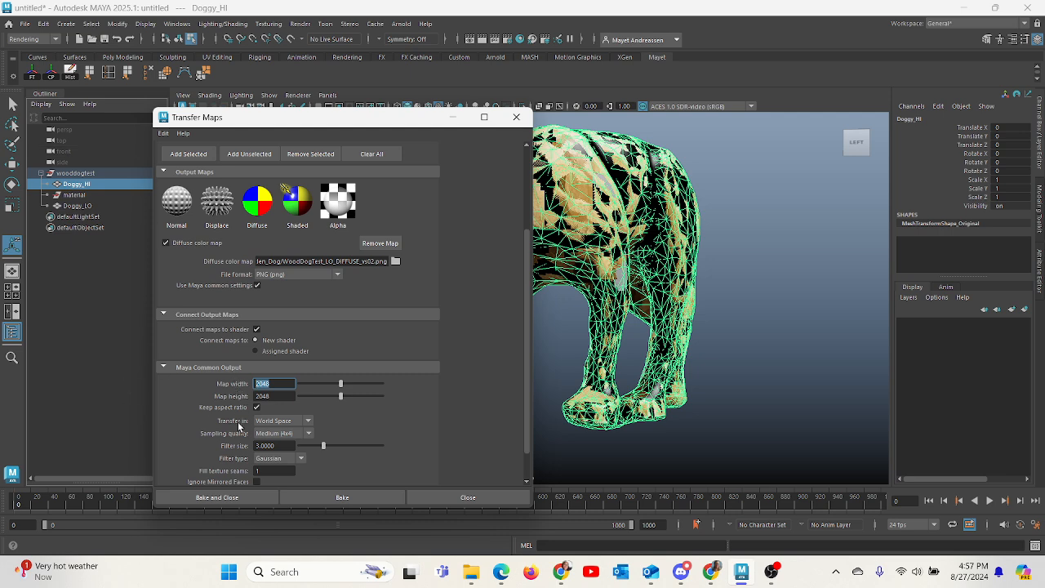
click(280, 381)
scroll(284, 449, down, 2)
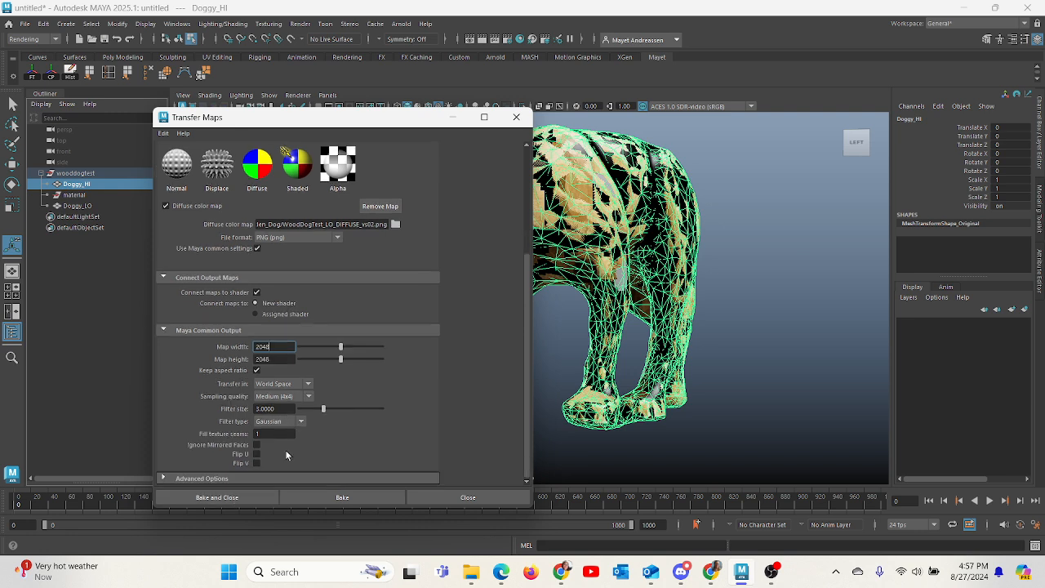
click(248, 499)
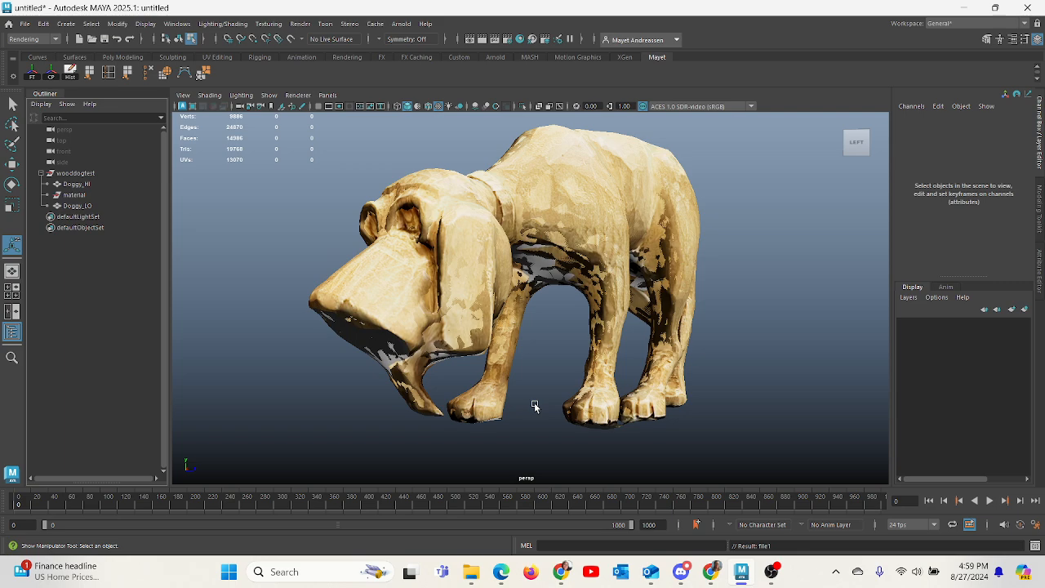
Hide Doggy_HI and inspect the baked diffuse texture on Doggy_LO from several sides
click(77, 184)
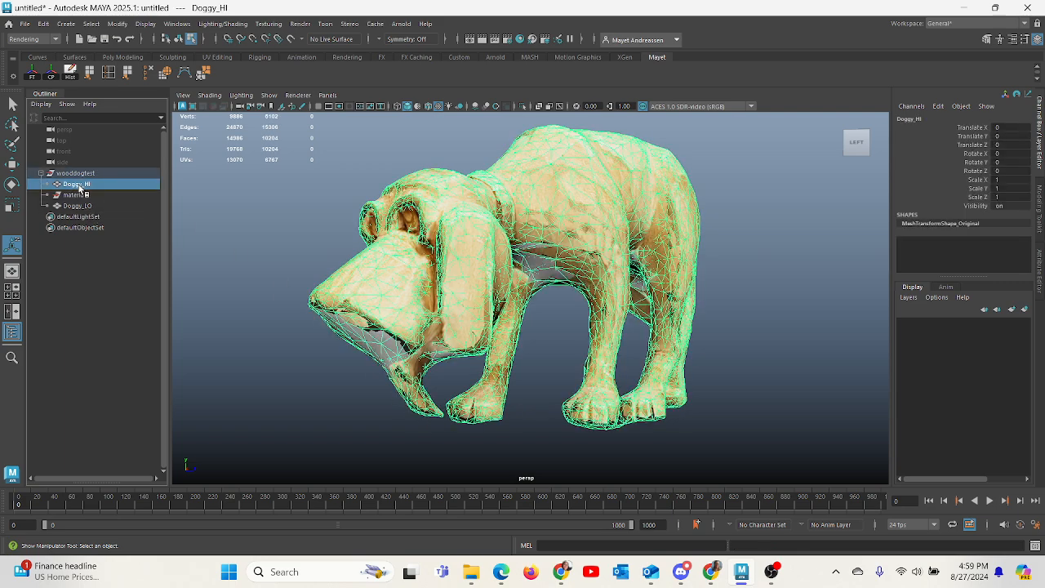
key(h)
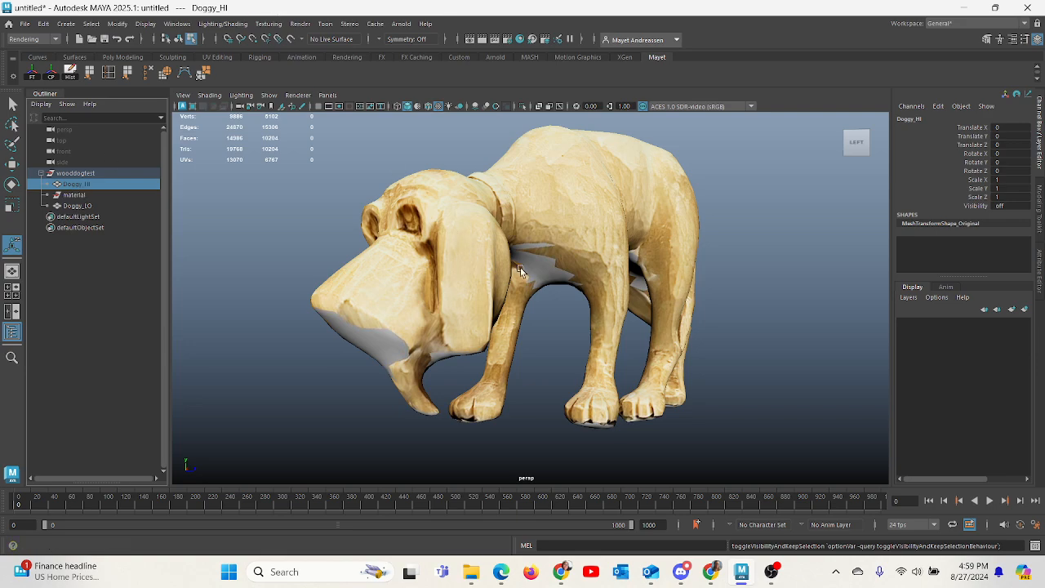
alt+drag(518, 251, 434, 259)
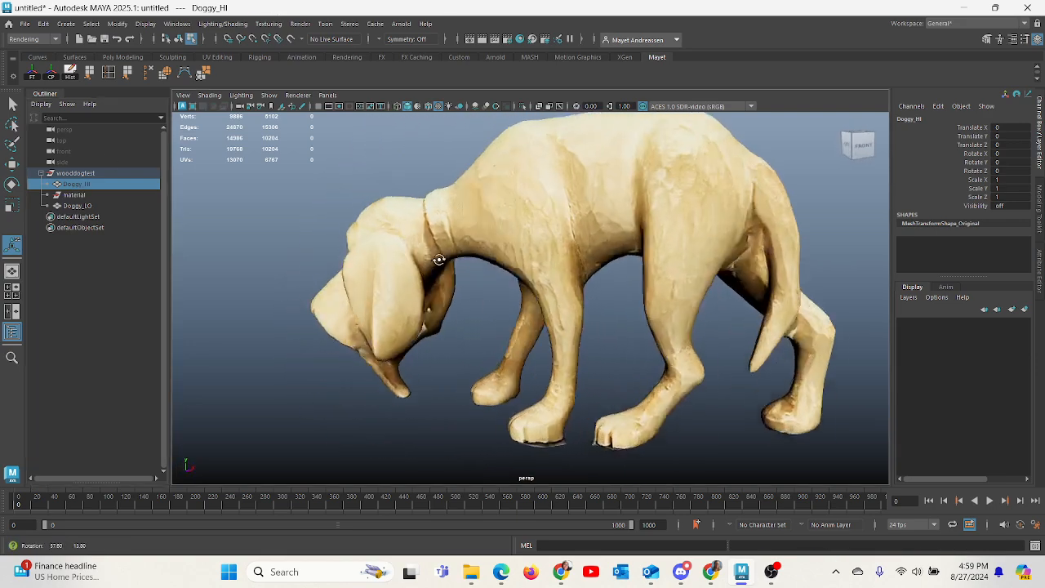
alt+drag(644, 258, 425, 275)
alt+drag(718, 298, 726, 343)
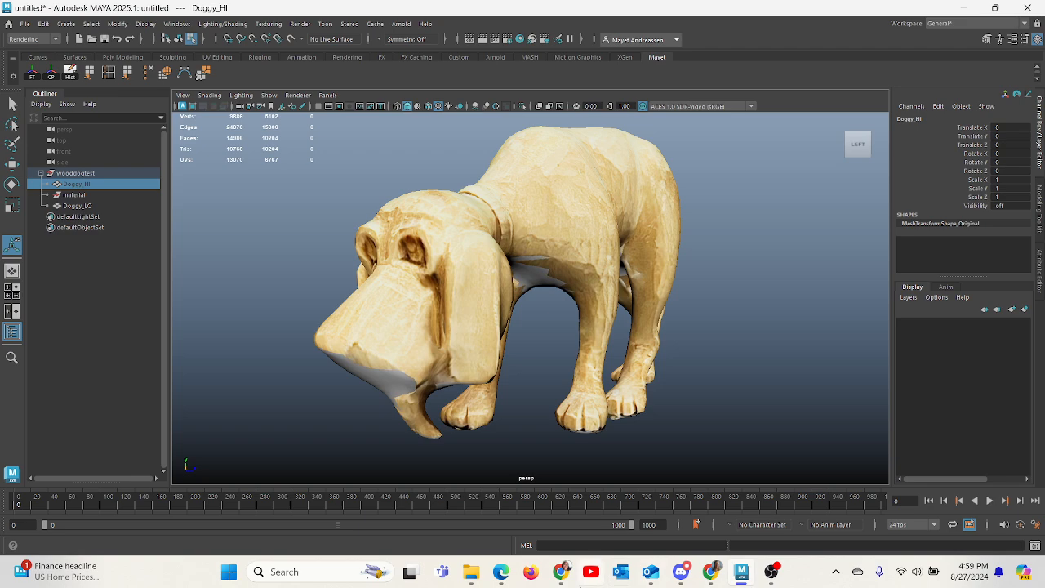
Launch Adobe Substance 3D Painter and dismiss its home screen
click(329, 568)
text(sub)
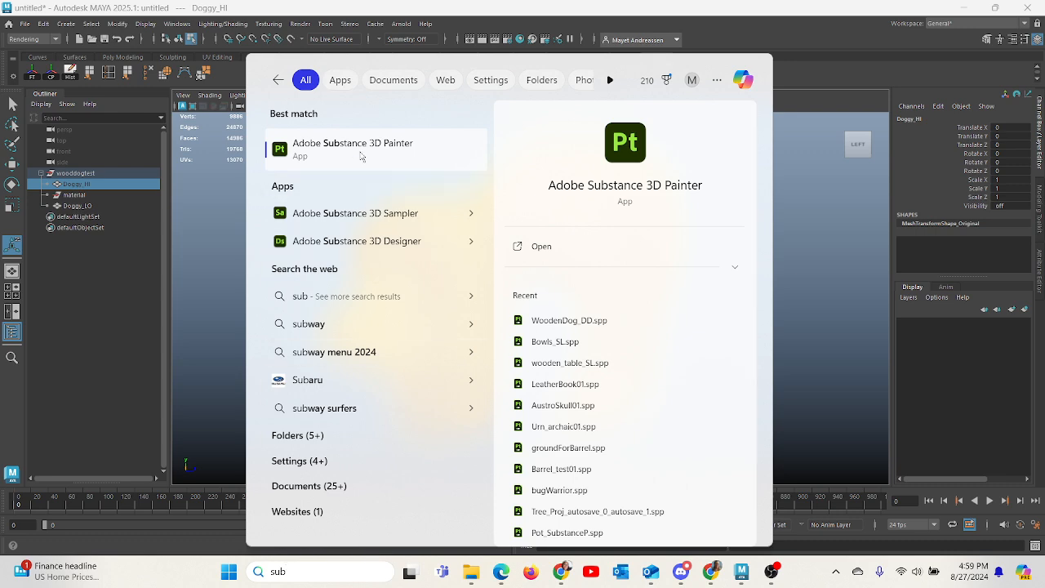
click(364, 155)
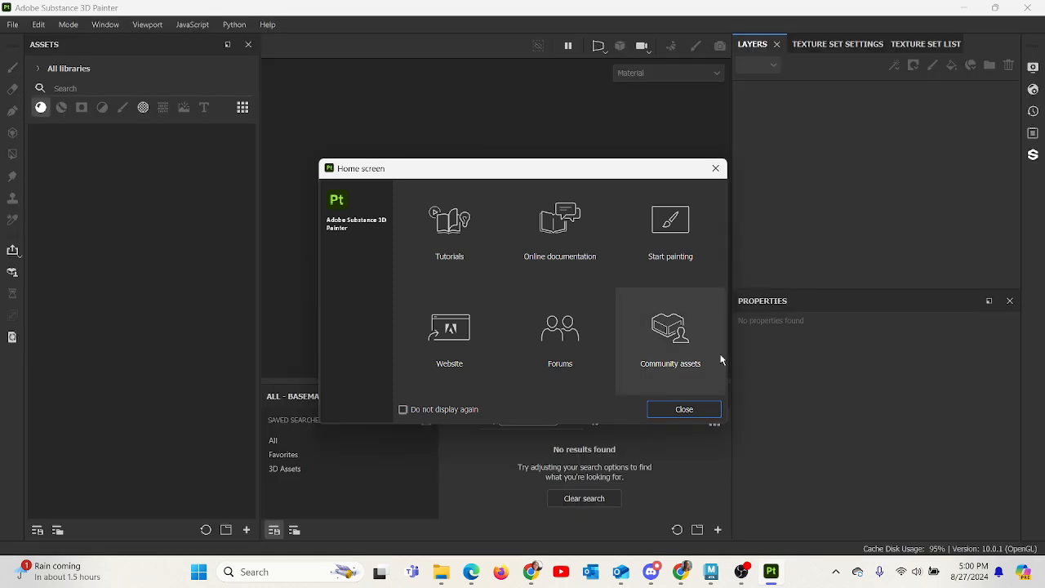
click(695, 408)
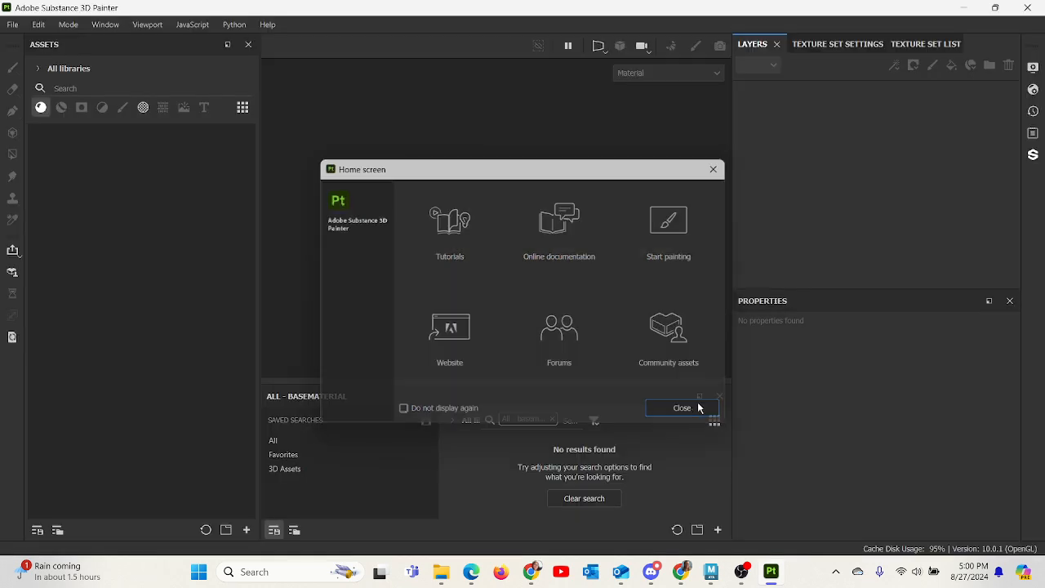
Start a new project with a document resolution of 2048 and open the mesh file selection
click(15, 25)
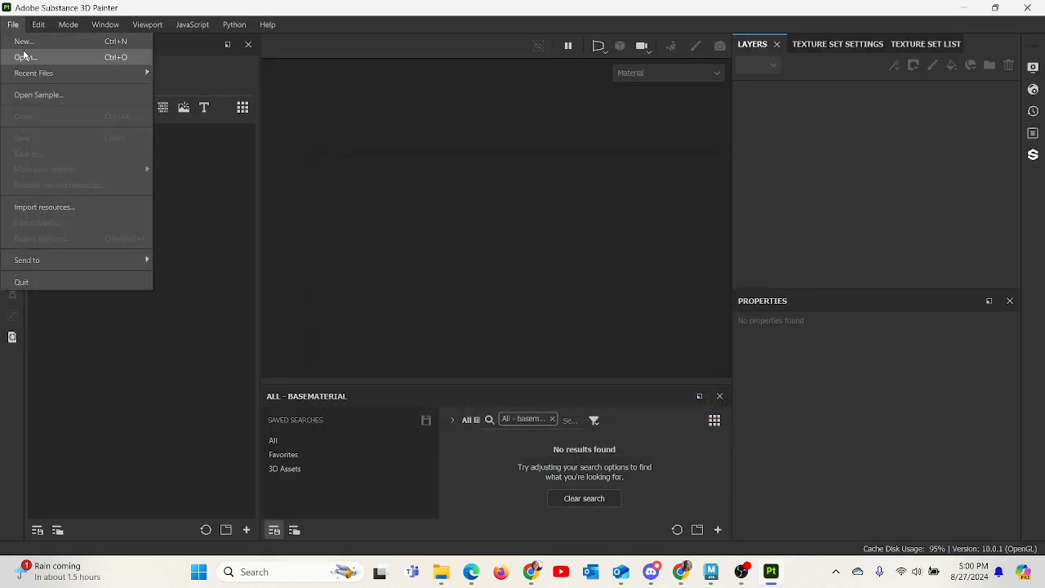
click(27, 46)
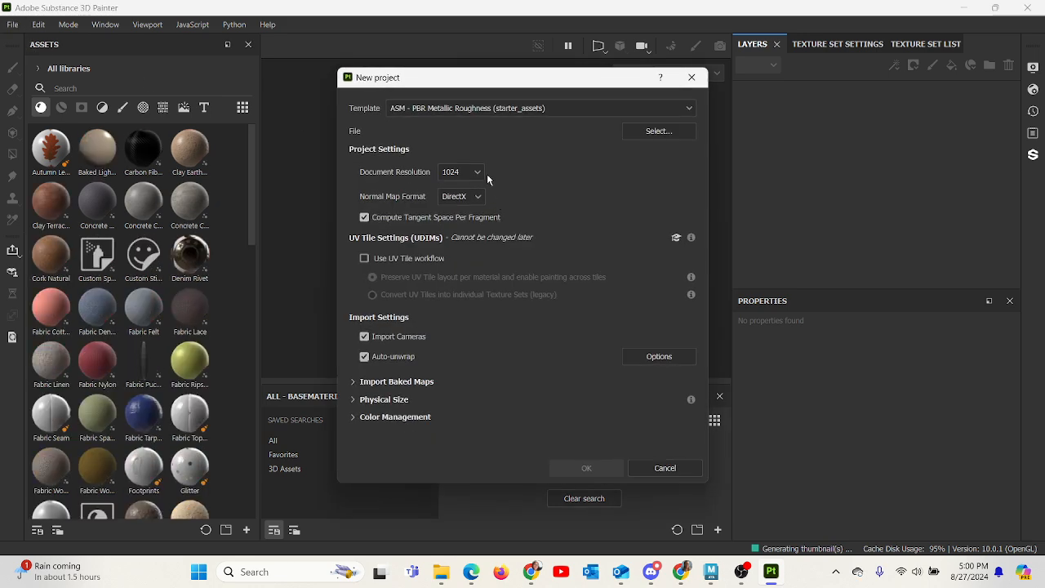
click(475, 173)
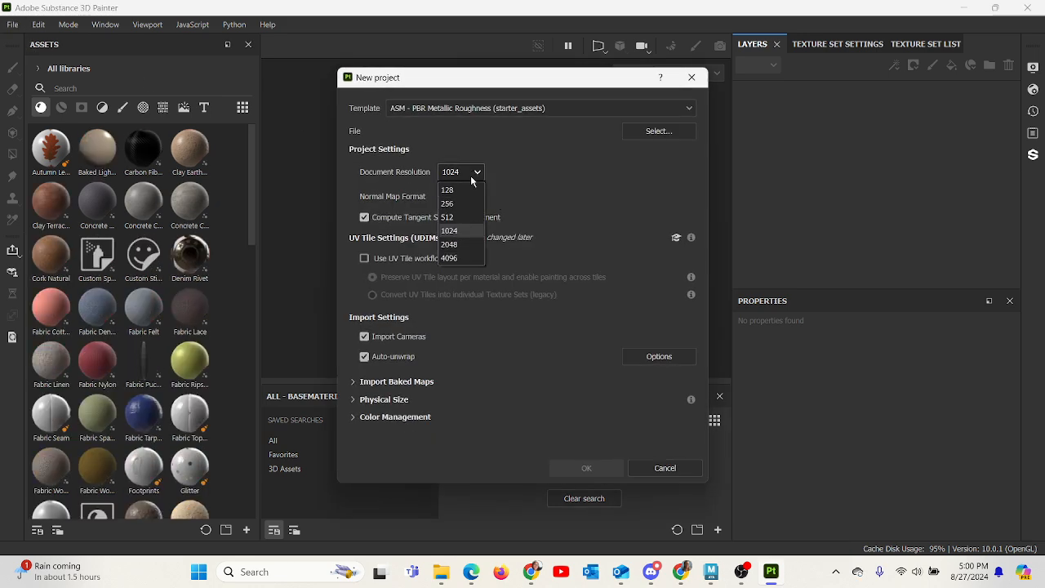
click(465, 245)
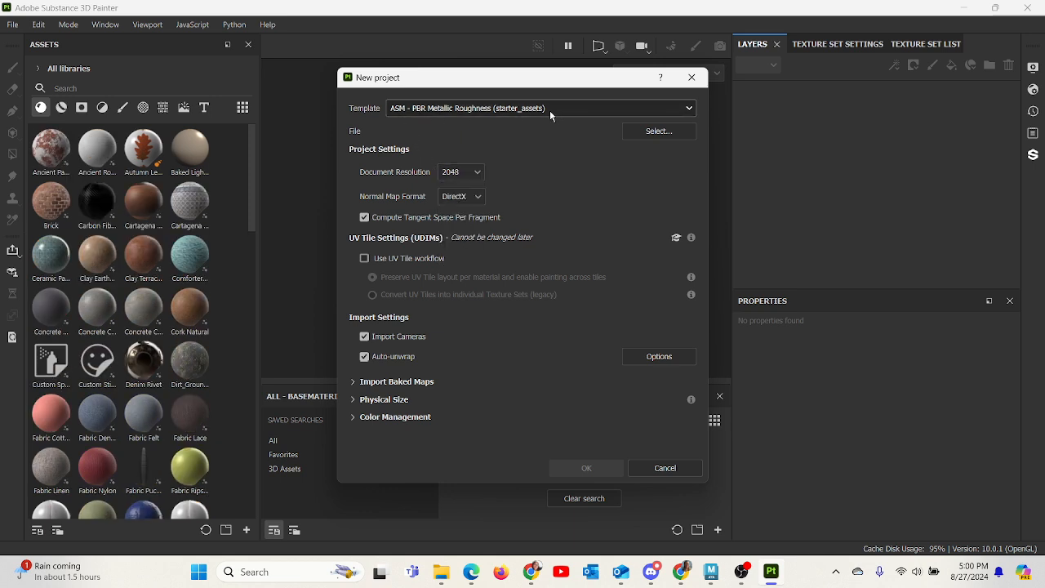
click(653, 133)
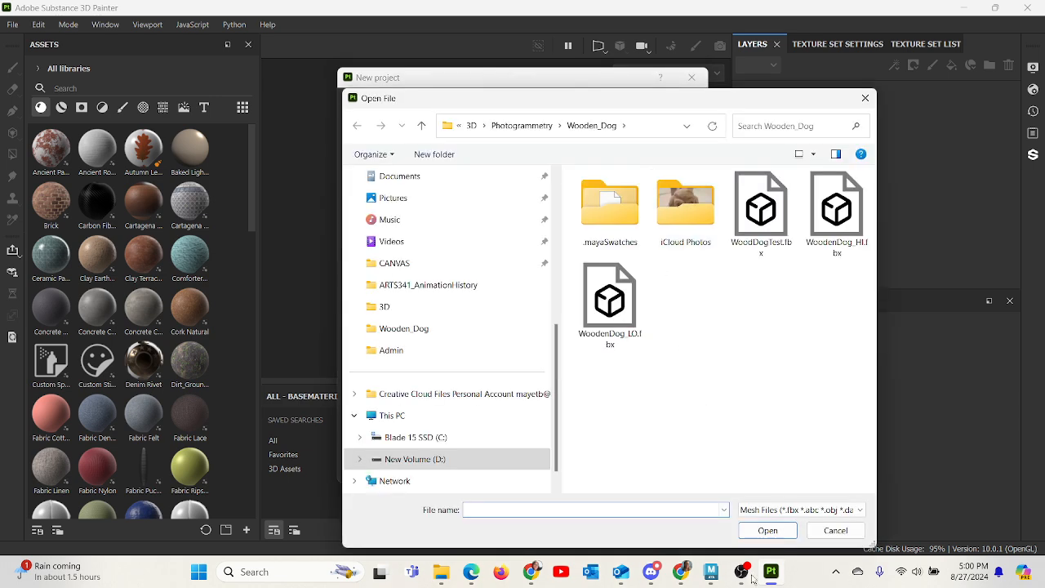
Switch to Maya and review the FBX Export Selection options for Doggy_LO, closing them without exporting
click(714, 573)
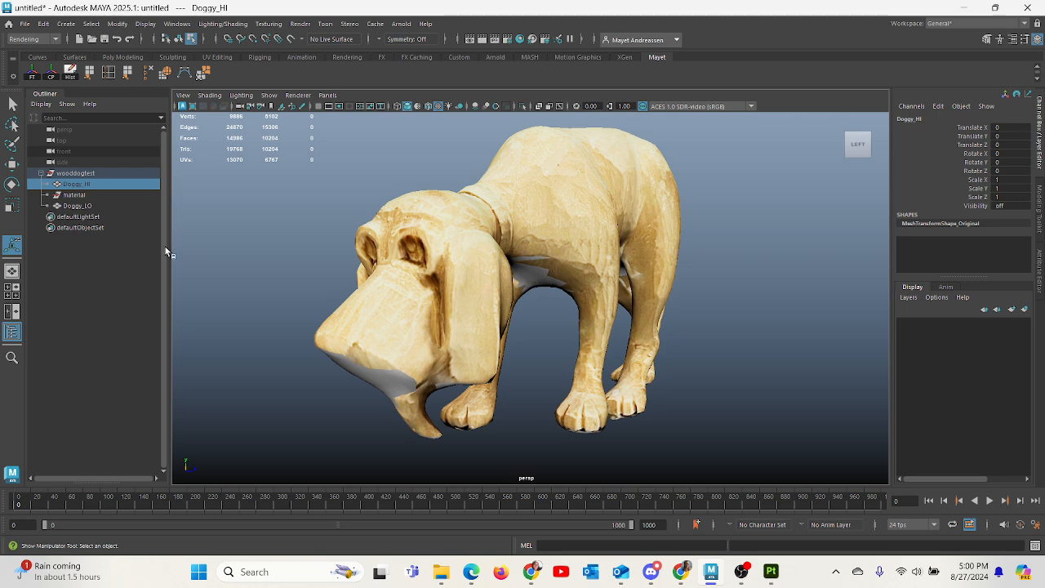
click(81, 206)
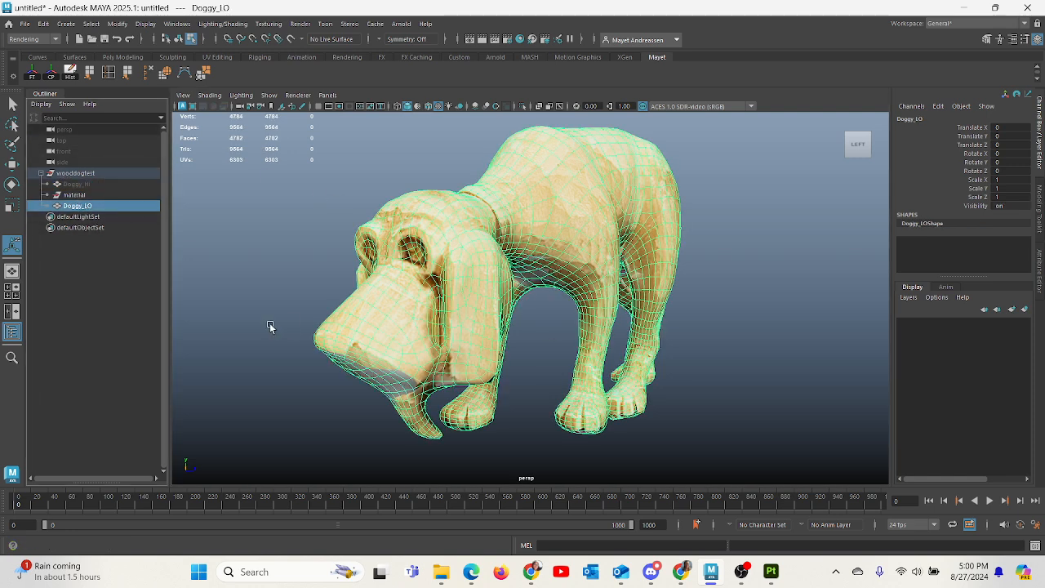
click(25, 24)
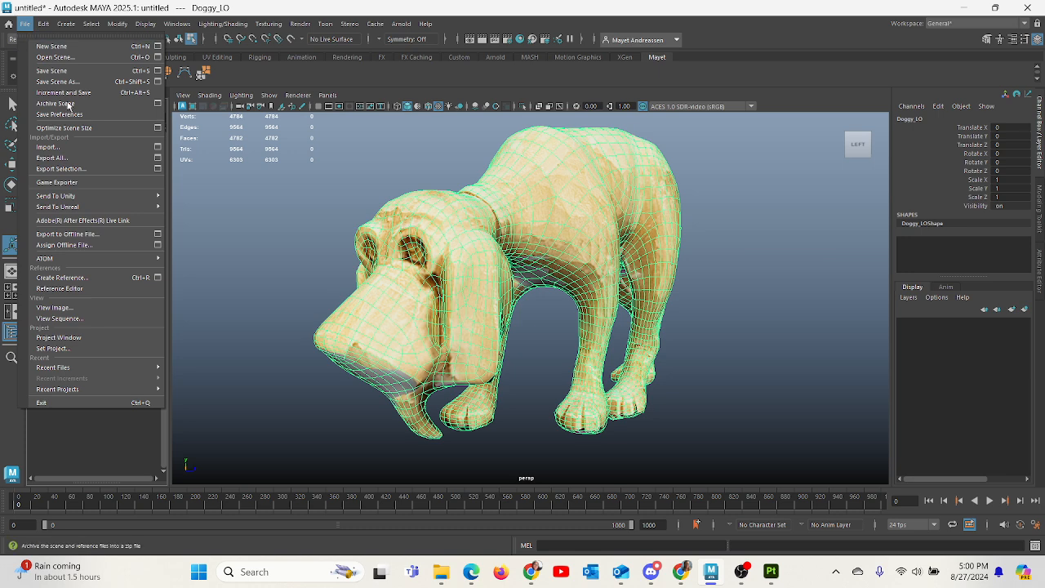
click(158, 163)
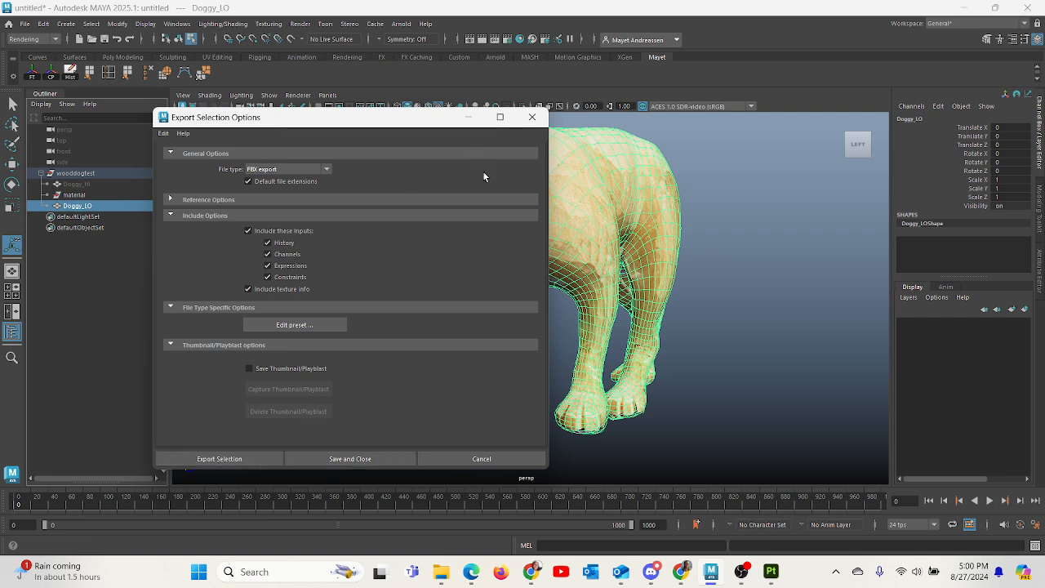
click(532, 116)
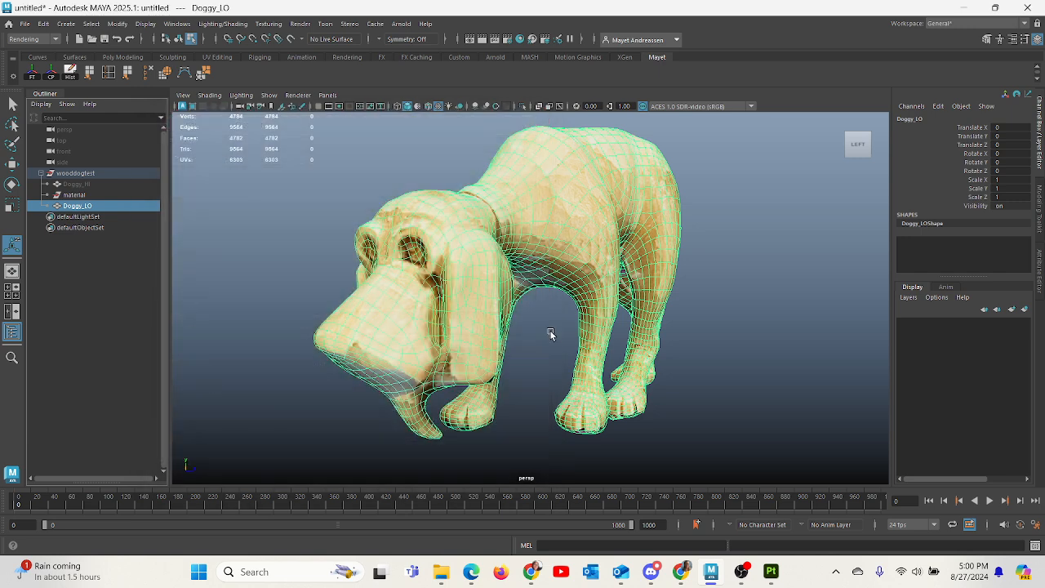
click(88, 187)
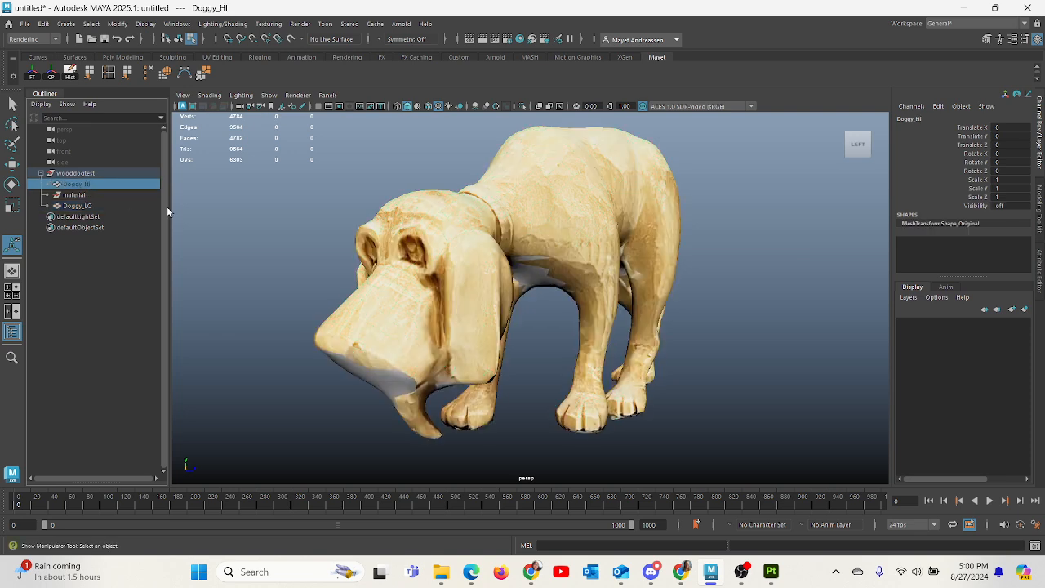
click(113, 205)
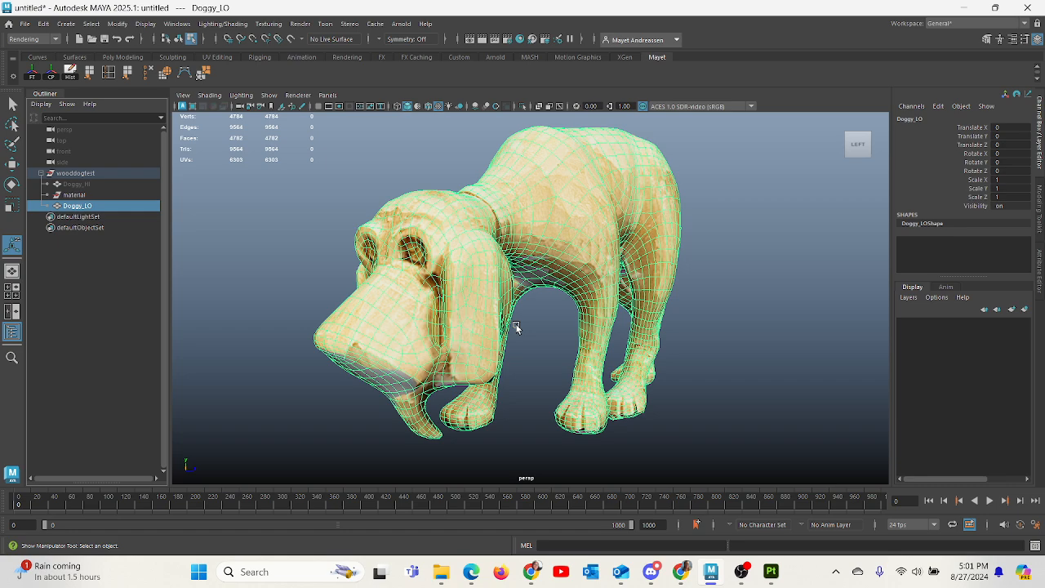
Return to Substance 3D Painter and choose WoodenDog_LO.fbx from the Wooden_Dog folder as the project mesh
click(771, 571)
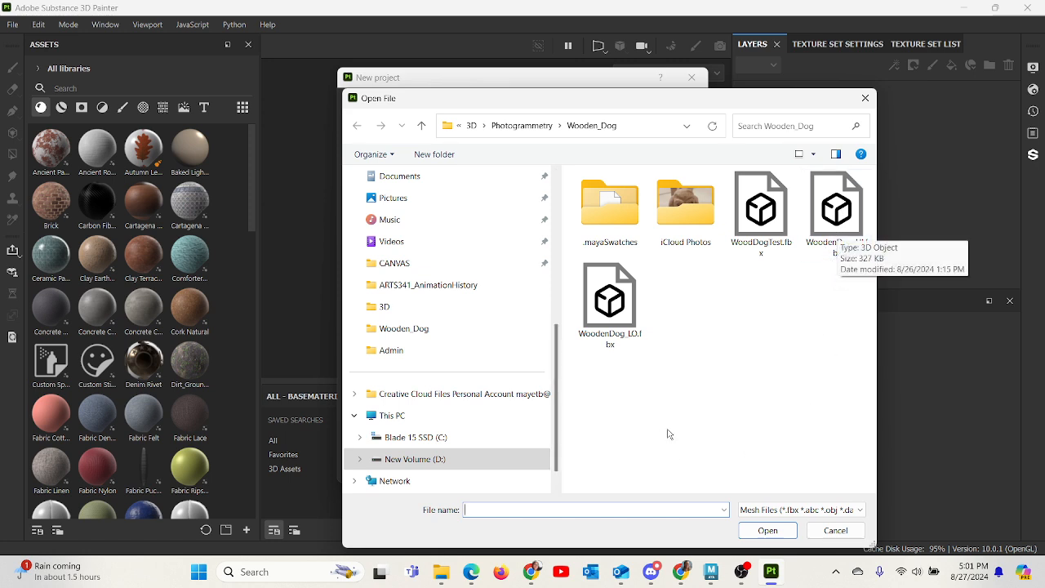
click(625, 323)
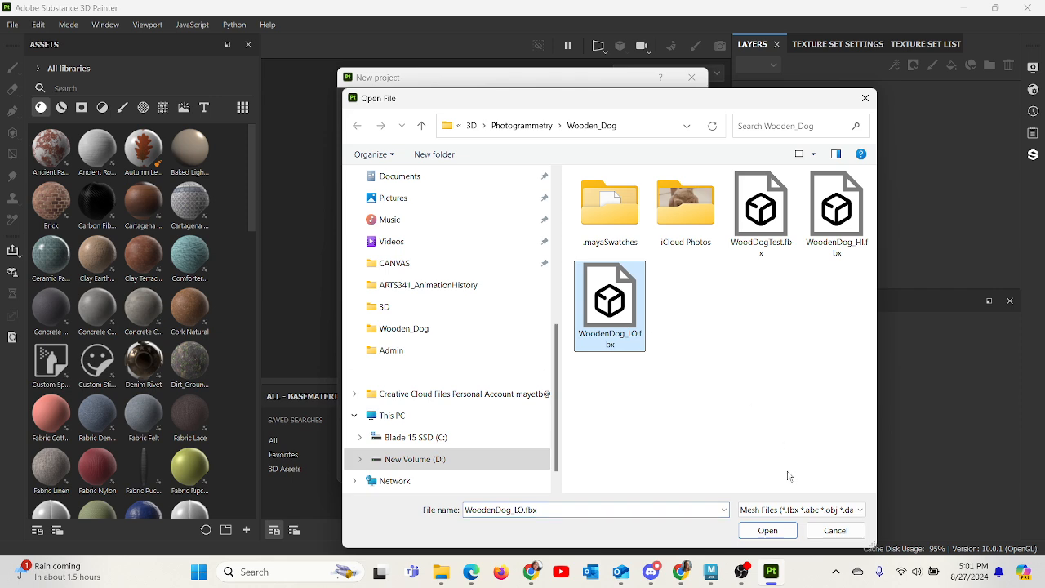
click(768, 531)
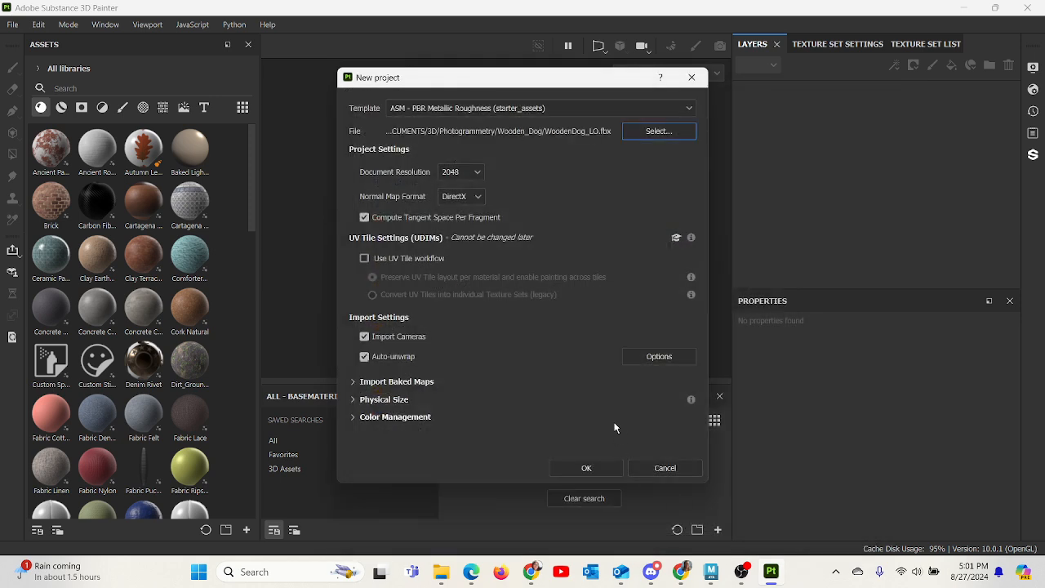
Add WoodDogTest_LO_DIFFUSE.png to the new project's imported baked maps and expand the color management settings
click(404, 382)
click(569, 405)
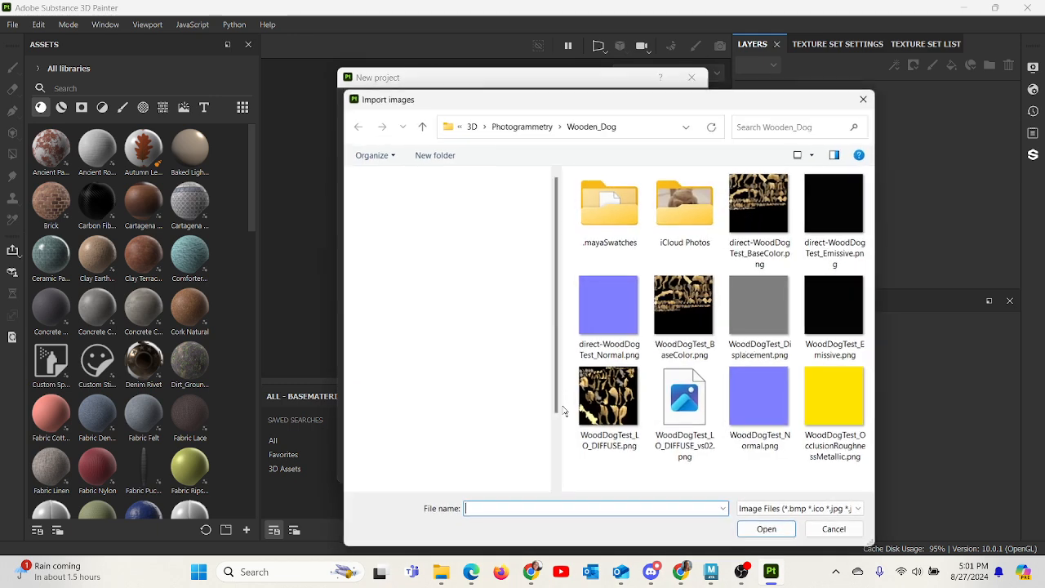
click(624, 404)
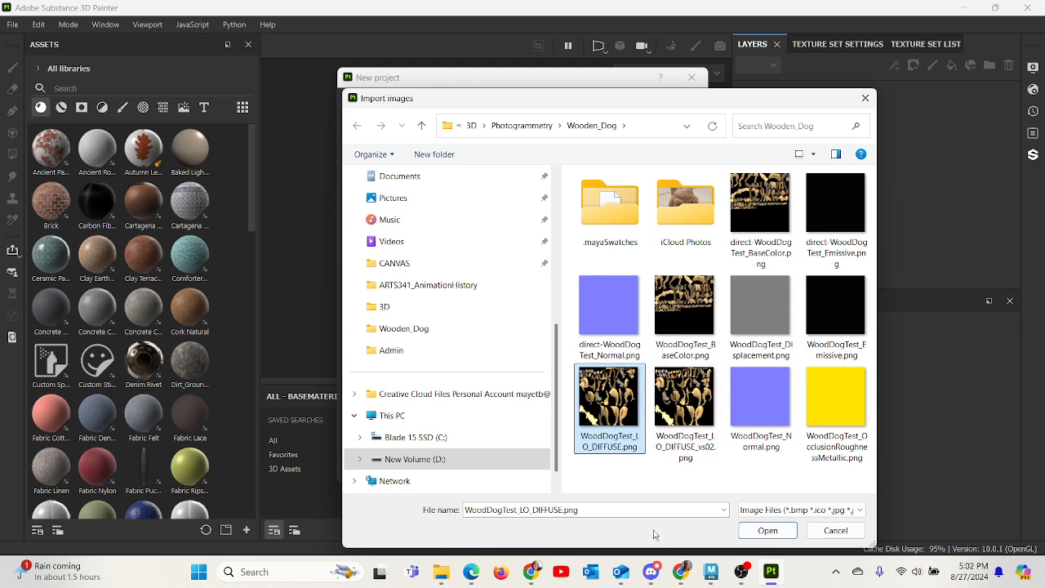
click(767, 531)
scroll(560, 420, down, 3)
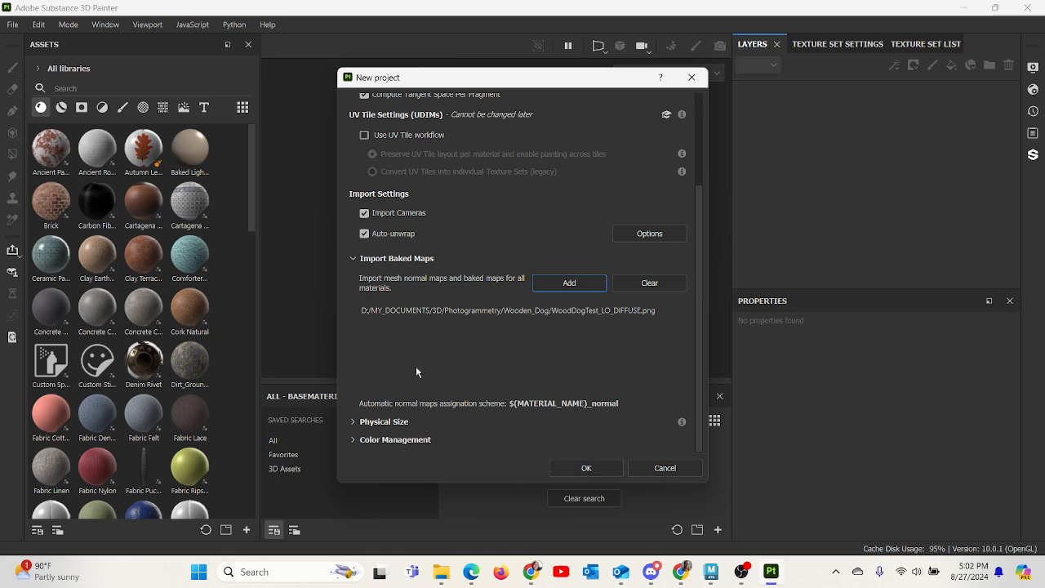
click(410, 439)
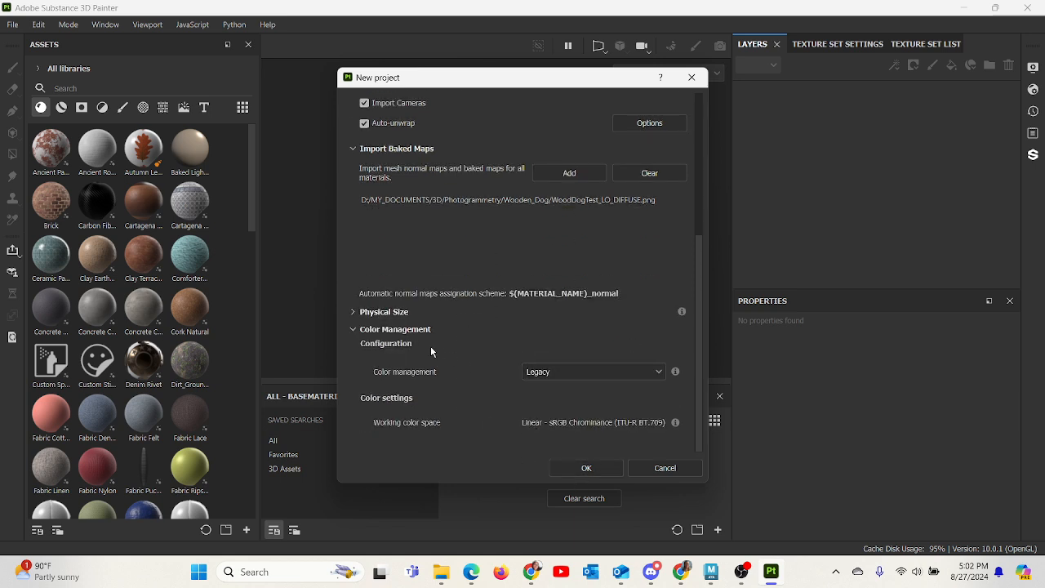
Keep the color management on Legacy and create the new project
click(659, 373)
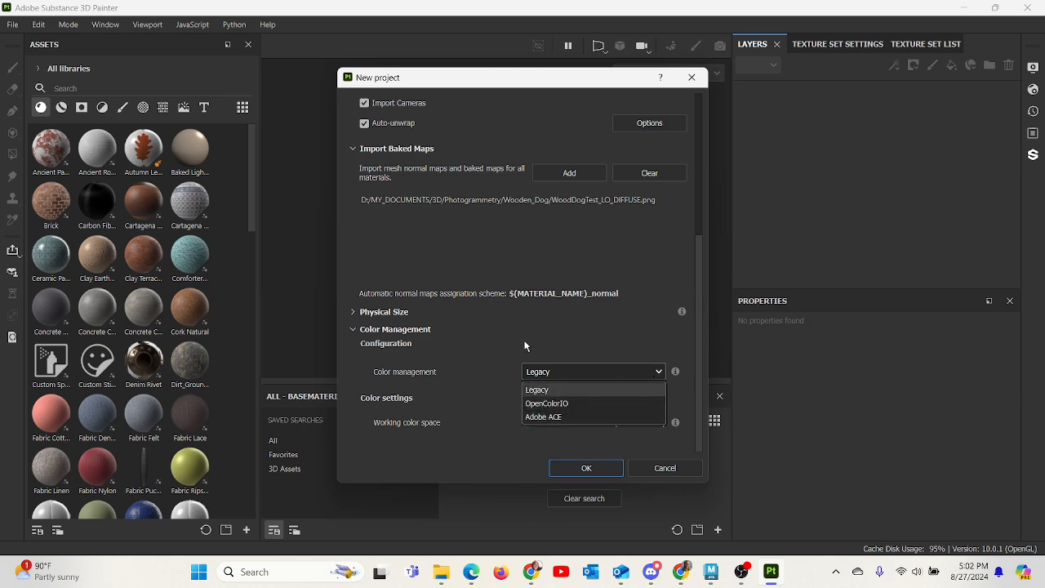
click(493, 366)
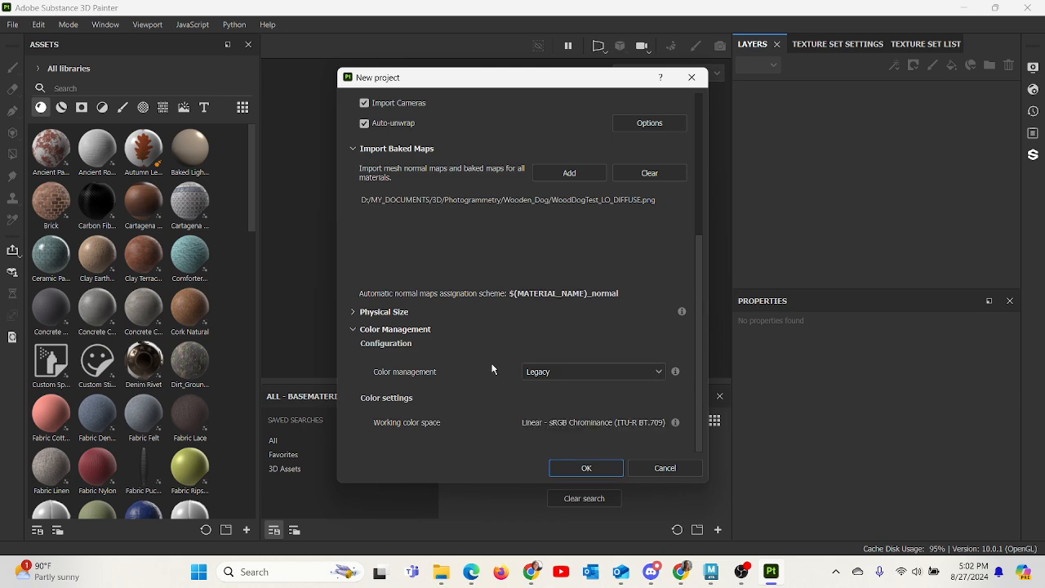
click(584, 468)
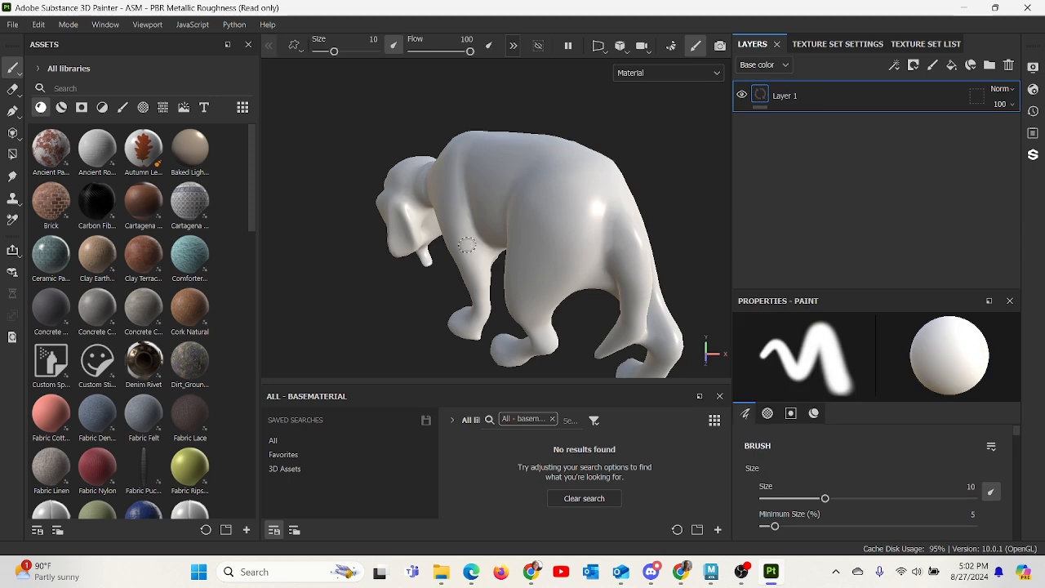
Inspect the imported dog and its UV layout in a split 3D/2D view, and return to the 3D-only view
alt+drag(474, 244, 609, 175)
click(599, 51)
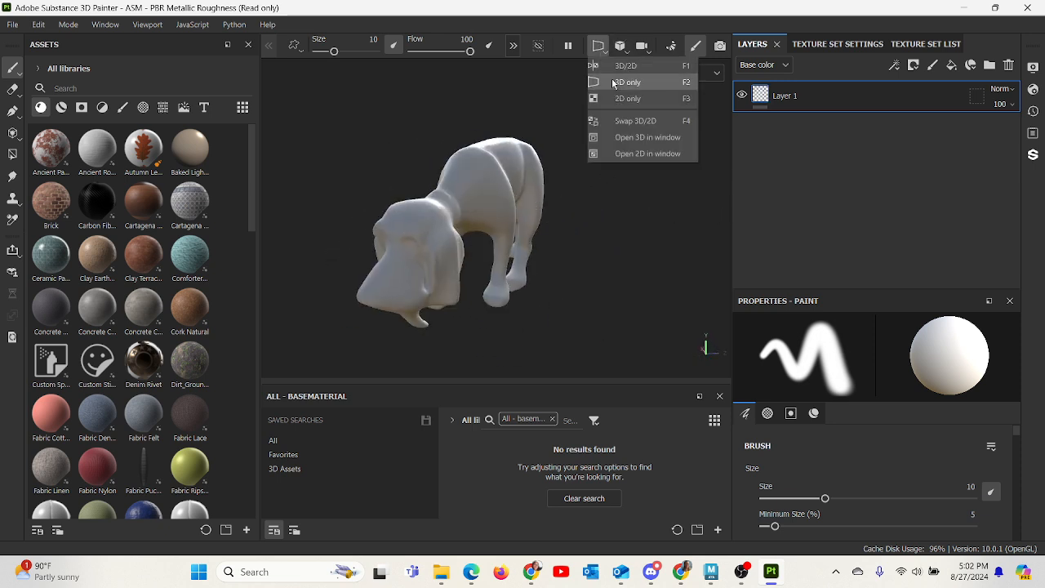
click(620, 67)
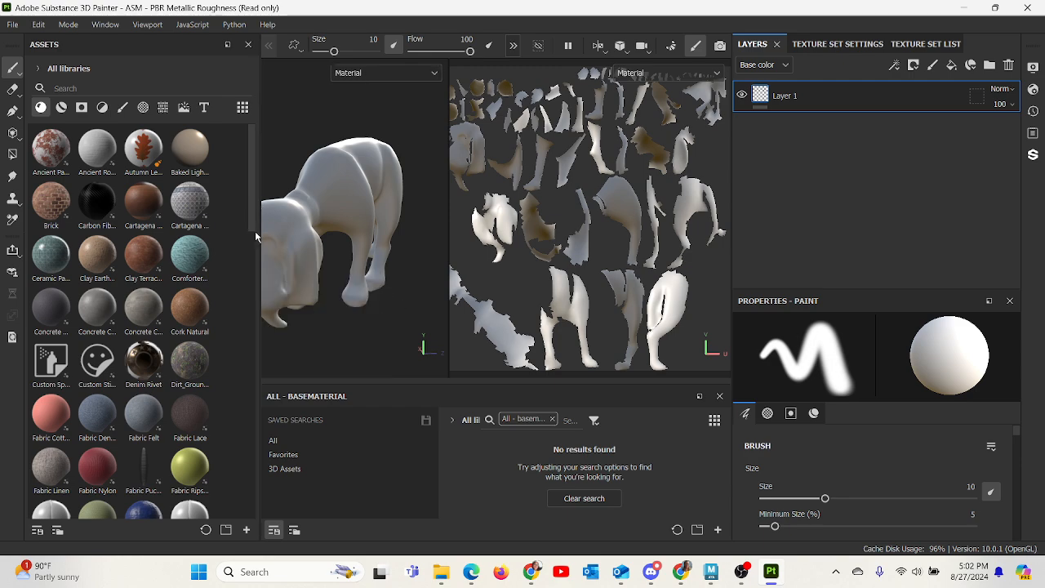
drag(260, 239, 137, 238)
alt+drag(348, 255, 291, 281)
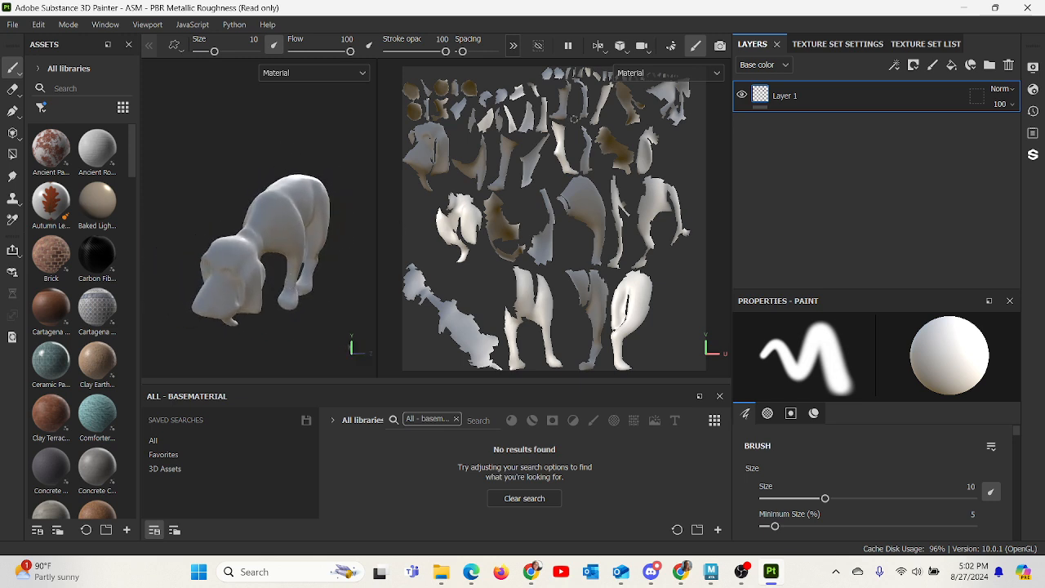
click(599, 46)
click(615, 82)
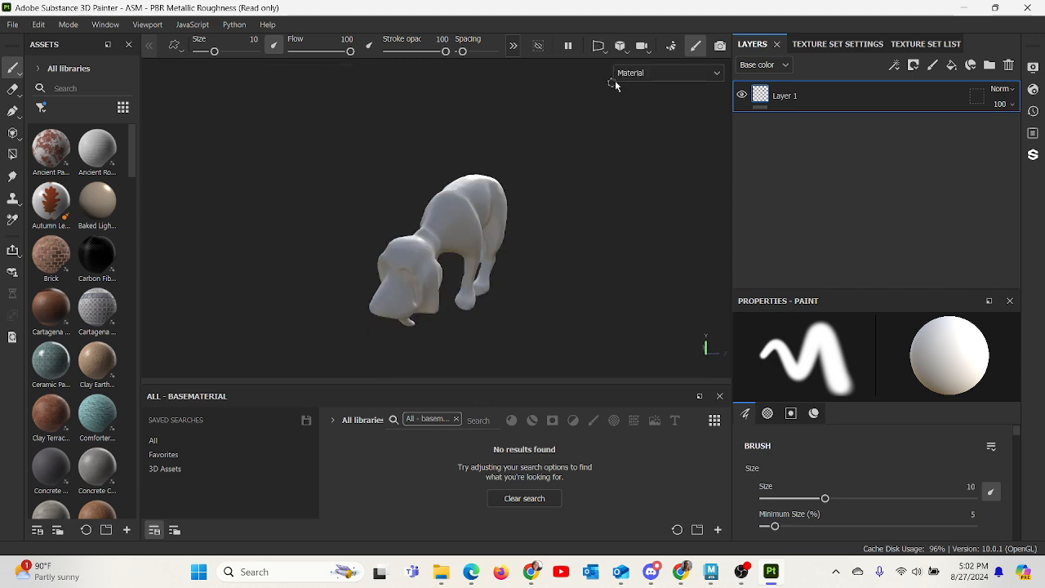
alt+middle_drag(555, 281, 558, 242)
alt+right_drag(515, 219, 603, 324)
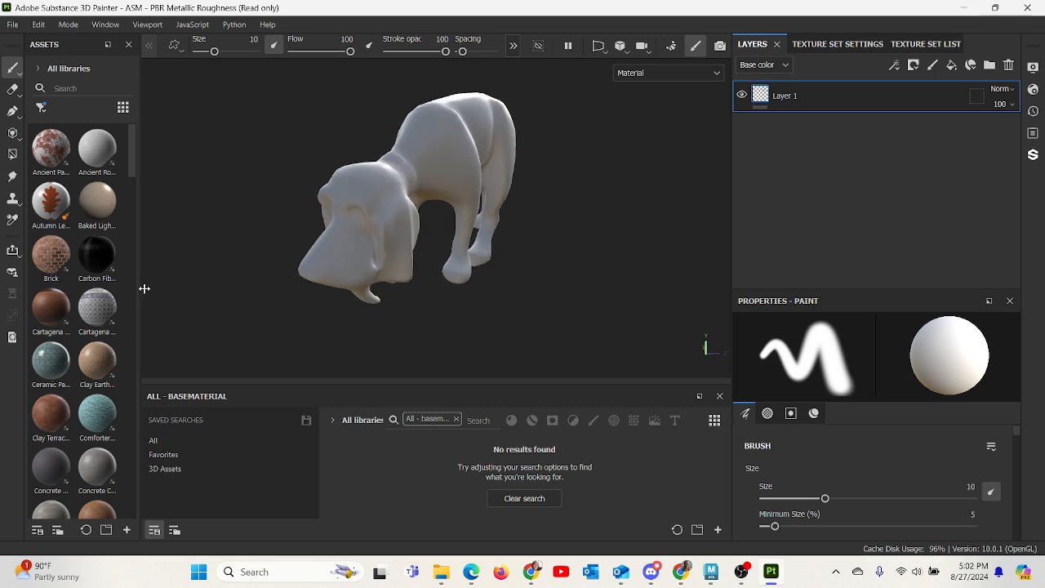
drag(142, 290, 269, 296)
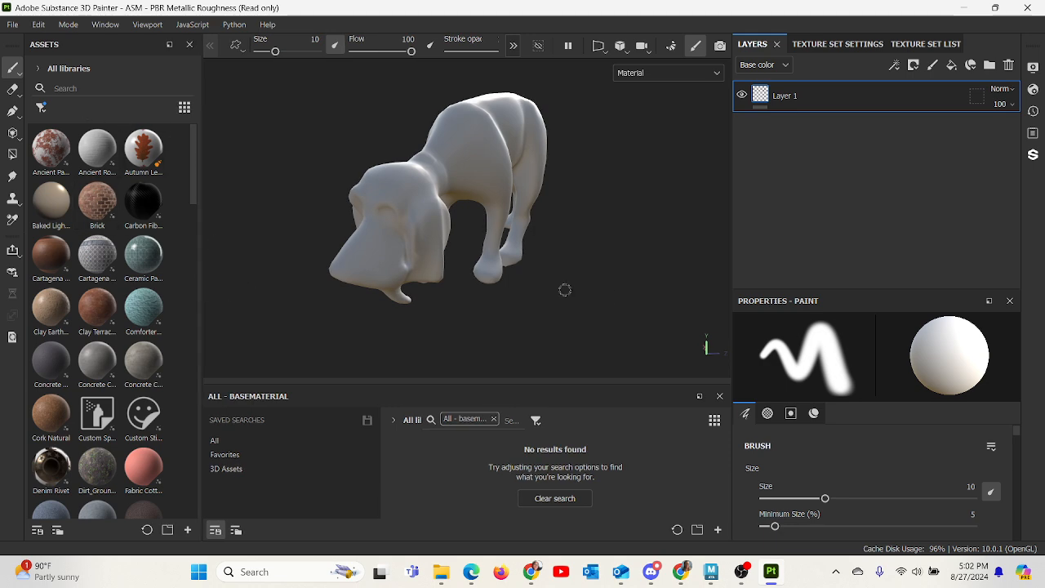
Enter mesh map baking for the lambert3 texture set and set the output size to 2048
click(834, 45)
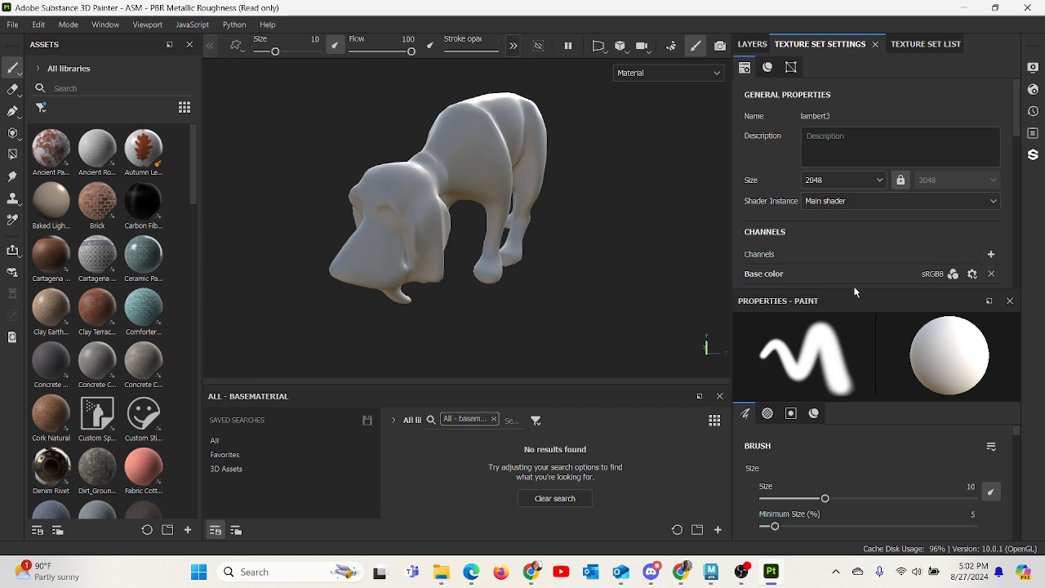
drag(855, 292, 857, 405)
scroll(821, 295, down, 5)
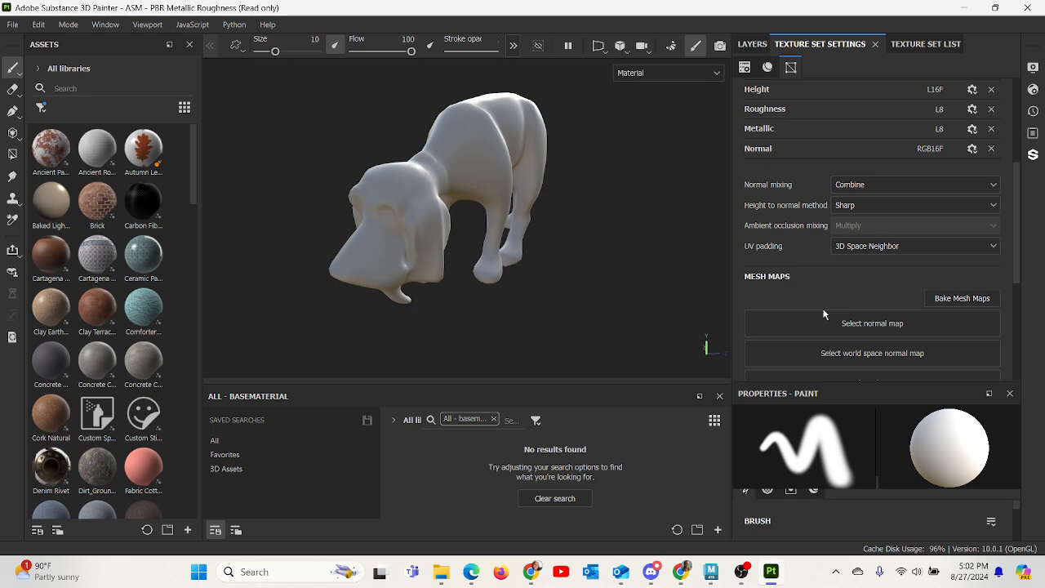
scroll(903, 275, down, 3)
scroll(903, 276, up, 5)
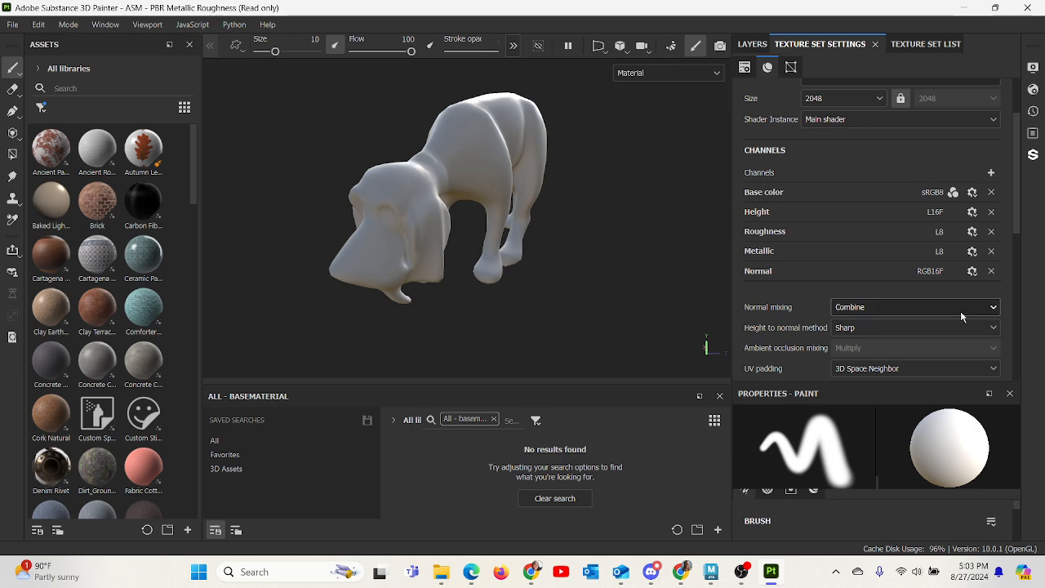
scroll(816, 307, down, 2)
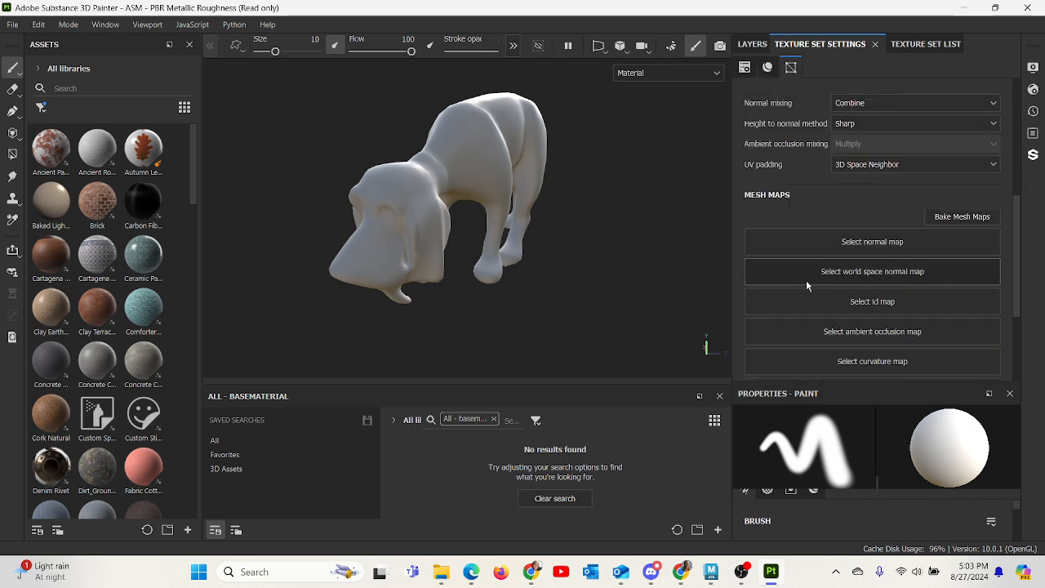
click(956, 218)
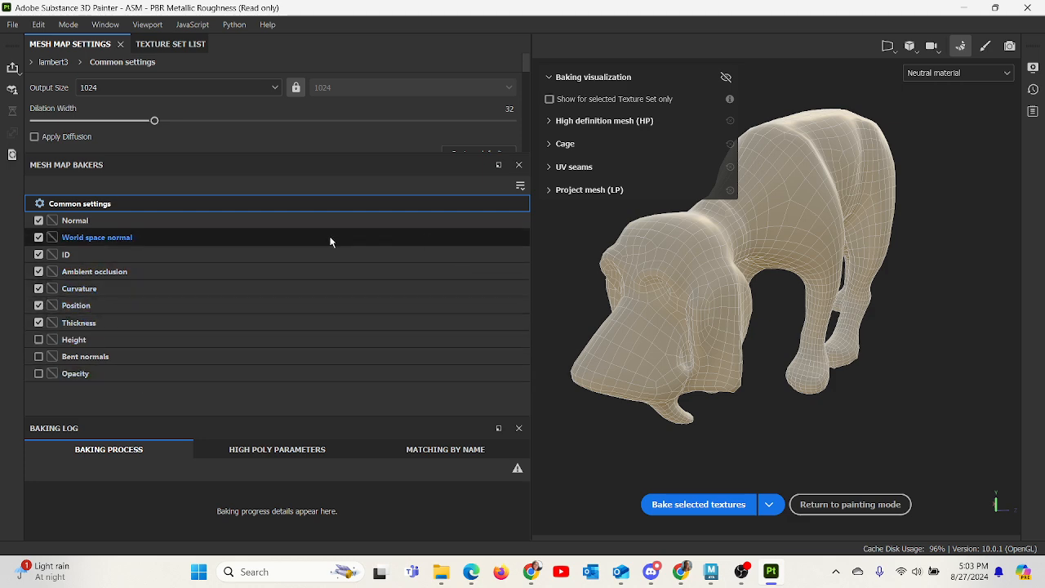
click(274, 88)
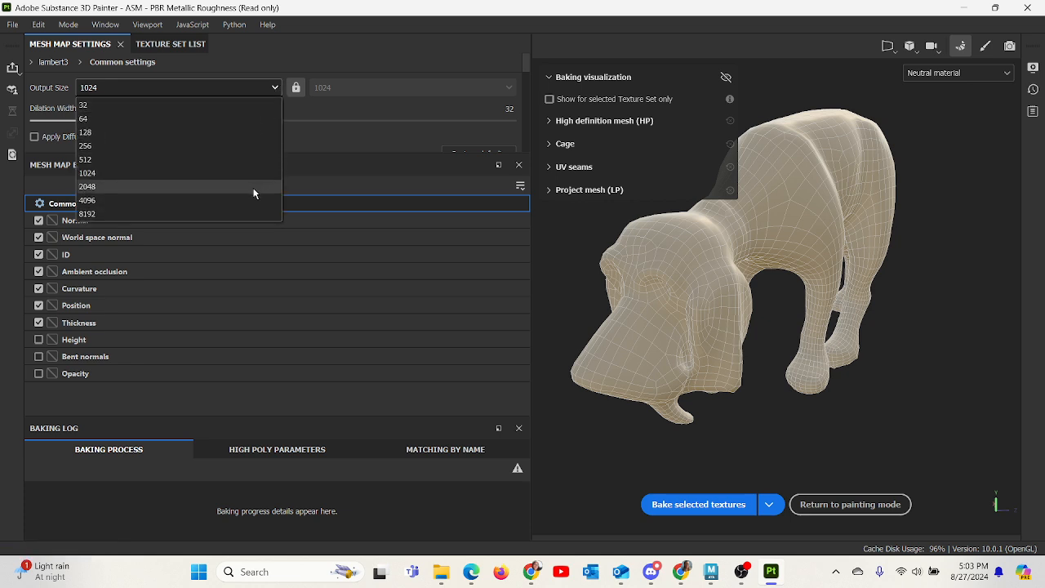
click(254, 188)
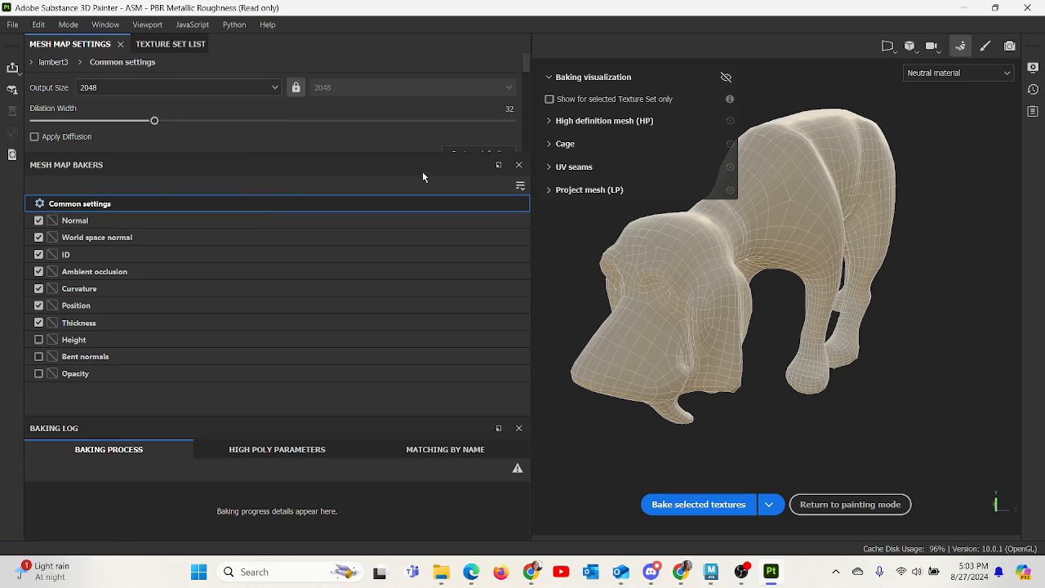
Load WoodenDog_HI.fbx from the Wooden_Dog folder as the high definition mesh for the bake
scroll(381, 146, down, 2)
scroll(382, 150, down, 1)
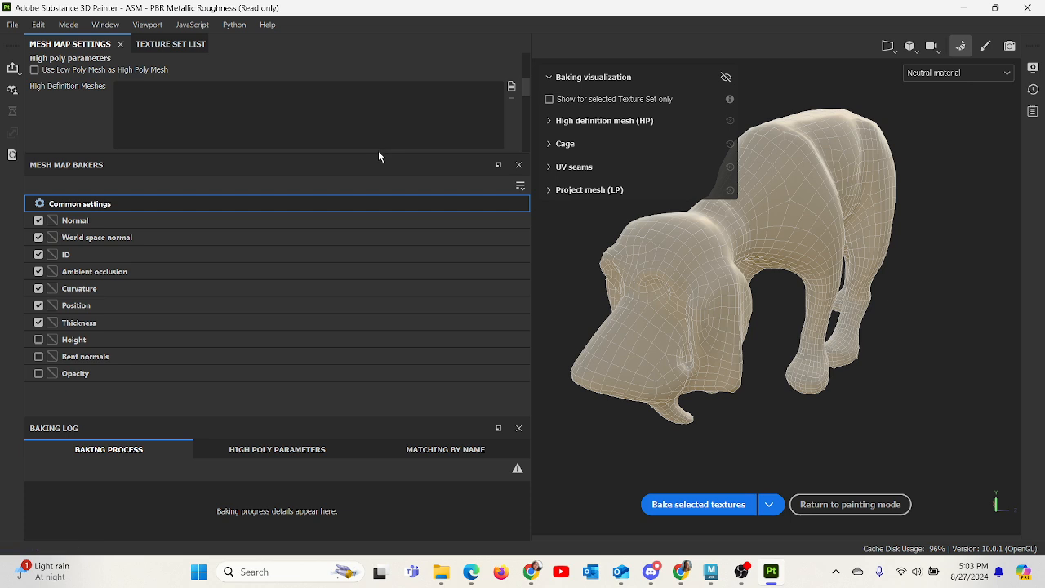
drag(378, 157, 382, 232)
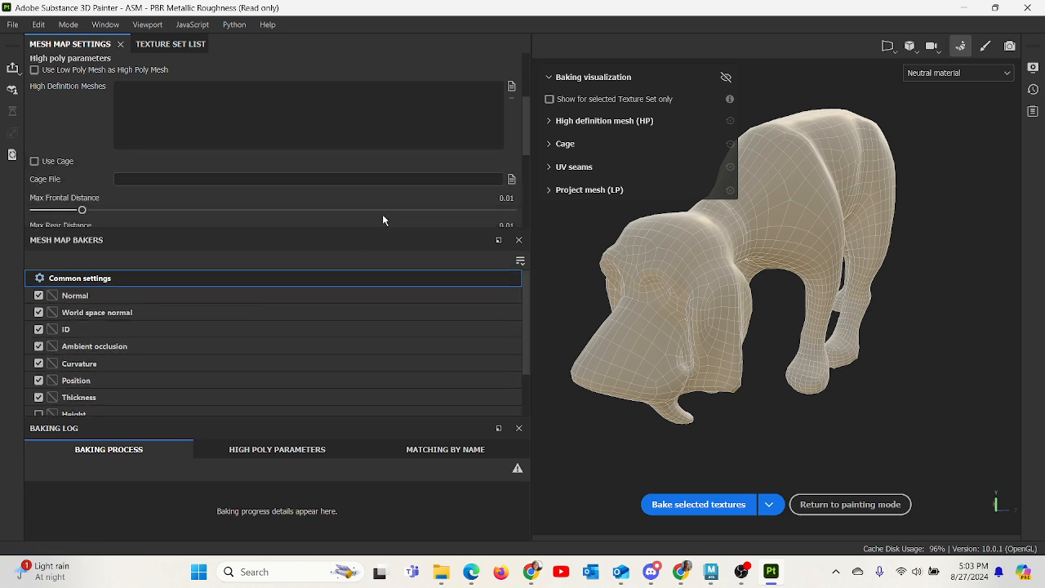
scroll(308, 132, up, 2)
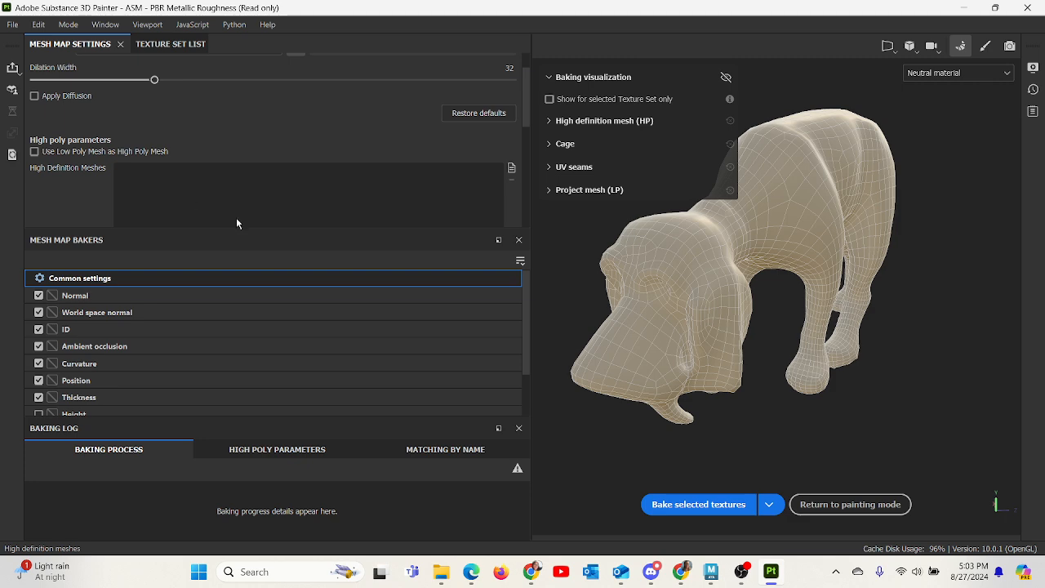
click(511, 171)
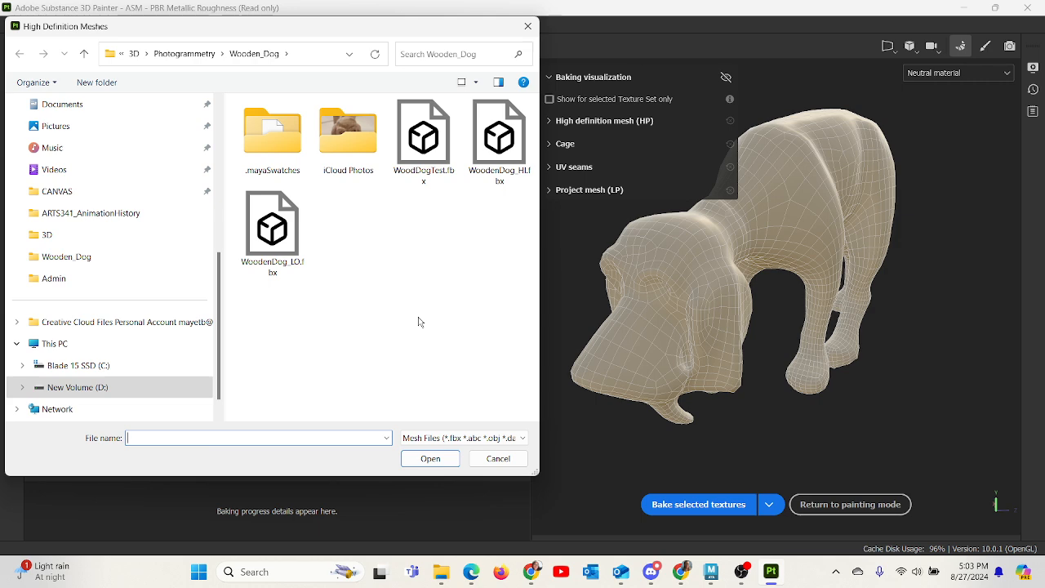
click(498, 155)
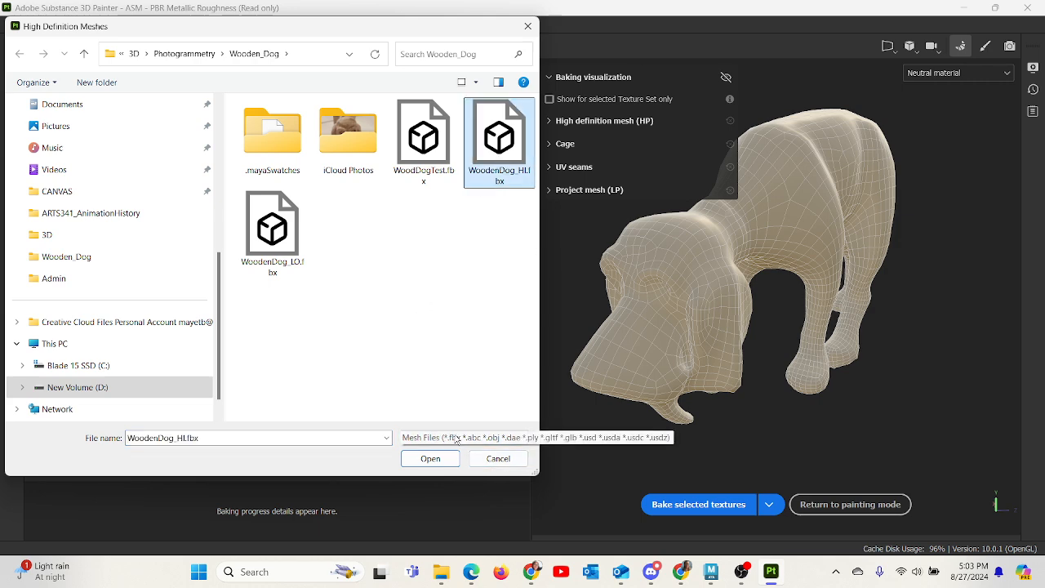
click(430, 458)
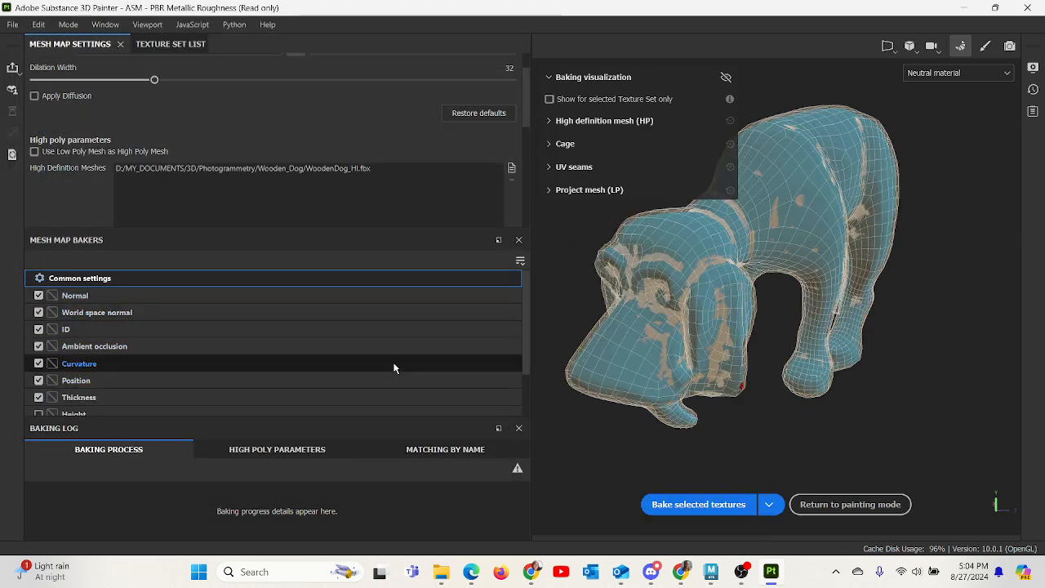
Review the remaining high poly parameters, bake the selected mesh maps, and return to painting mode
scroll(393, 368, down, 2)
scroll(385, 343, up, 2)
scroll(443, 196, down, 1)
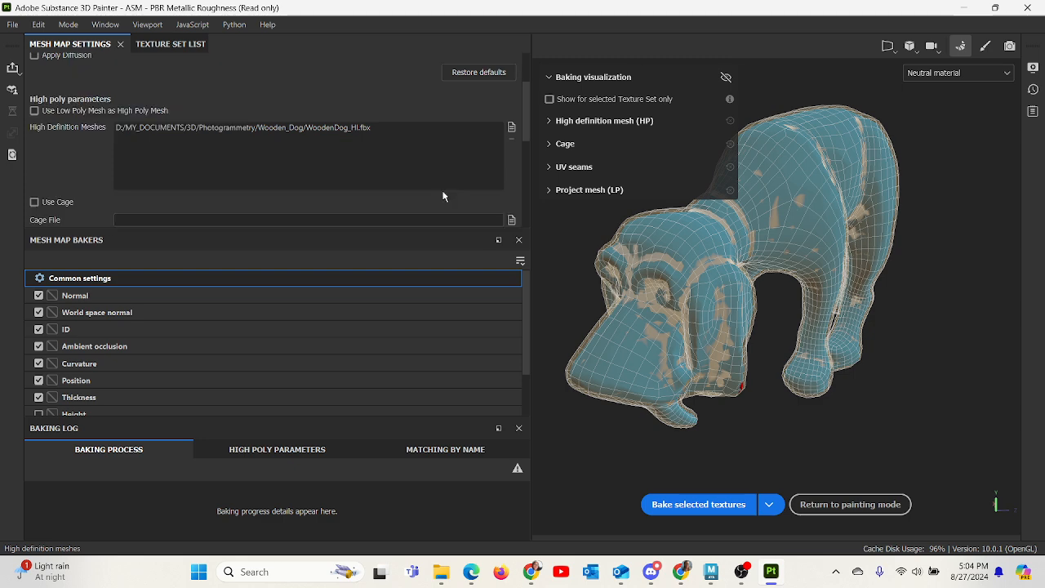
scroll(446, 191, down, 2)
scroll(102, 169, down, 1)
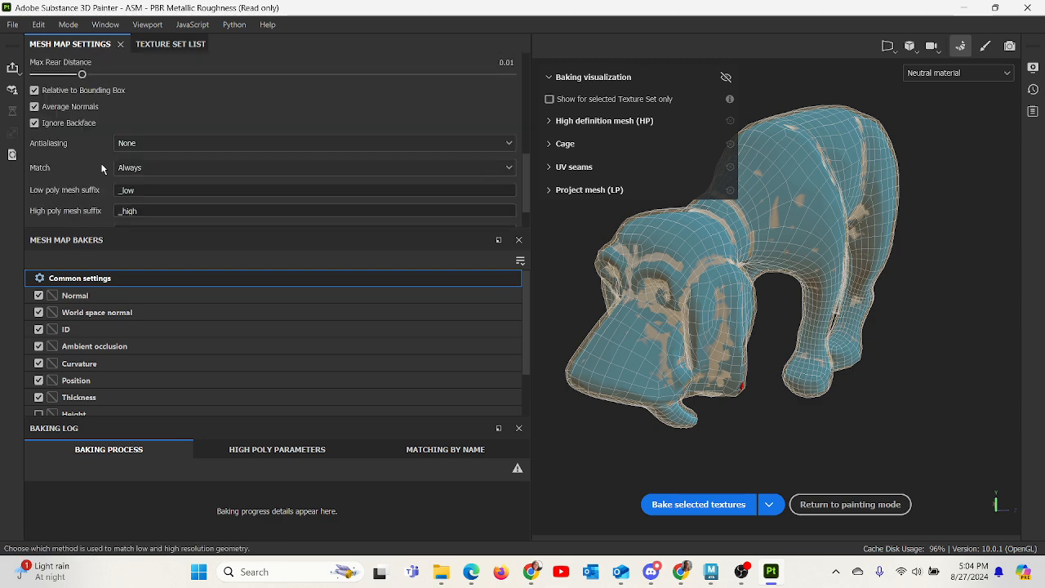
scroll(117, 202, down, 1)
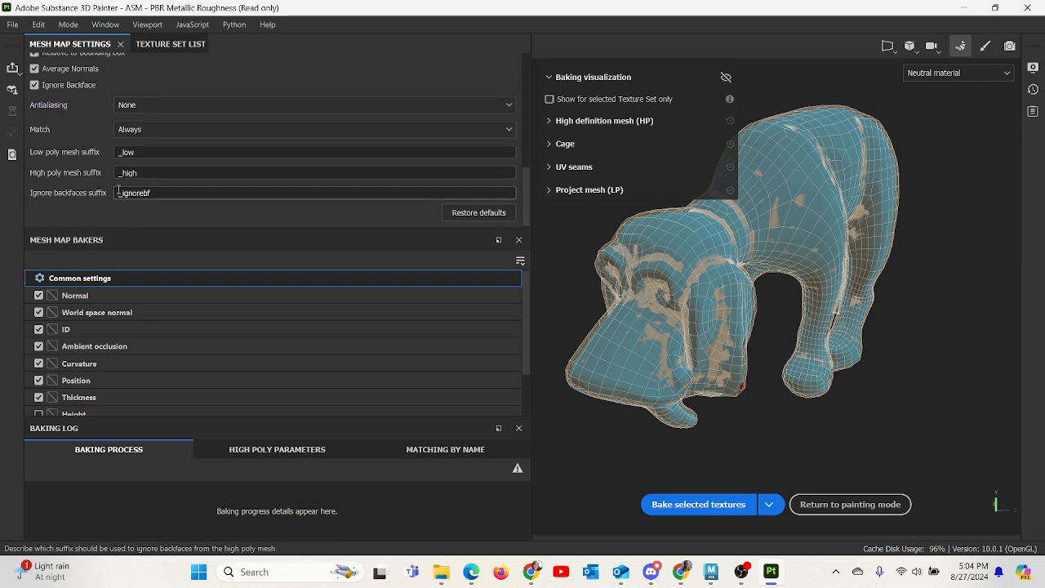
click(699, 505)
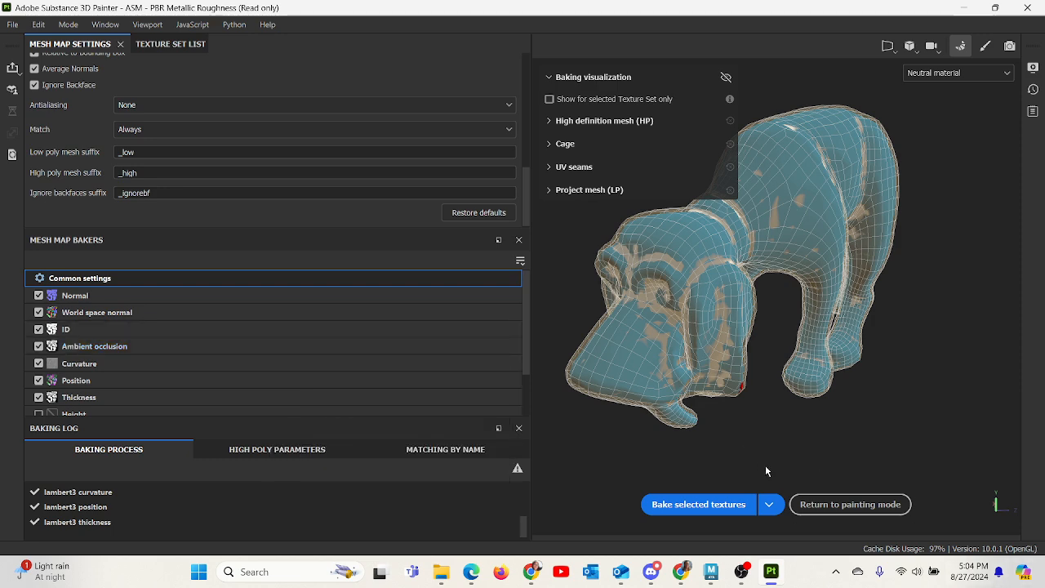
click(840, 503)
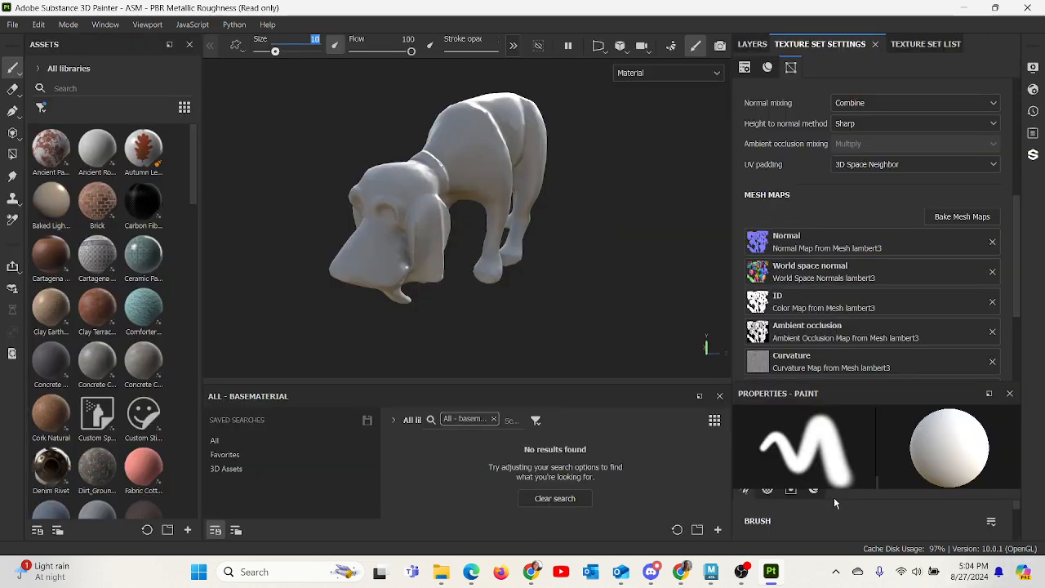
Add a fill layer to the layer stack and delete the empty paint layer, Layer 1
click(752, 45)
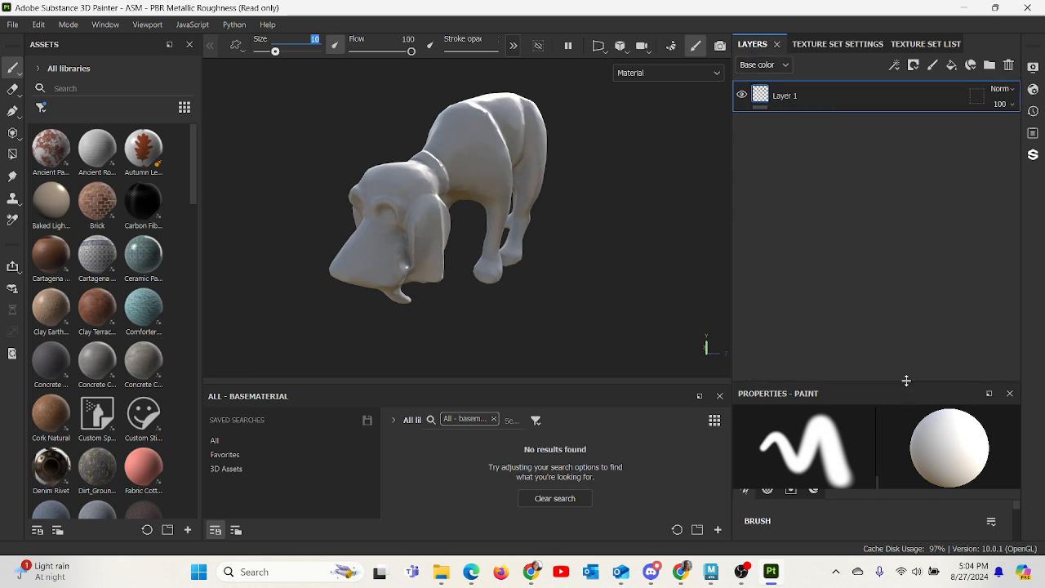
drag(905, 380, 906, 212)
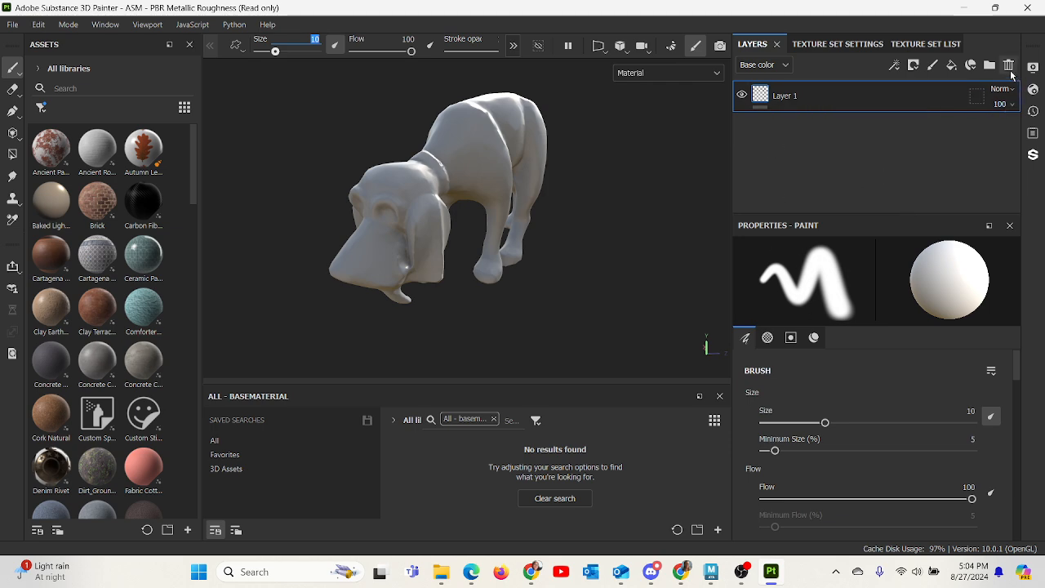
click(952, 72)
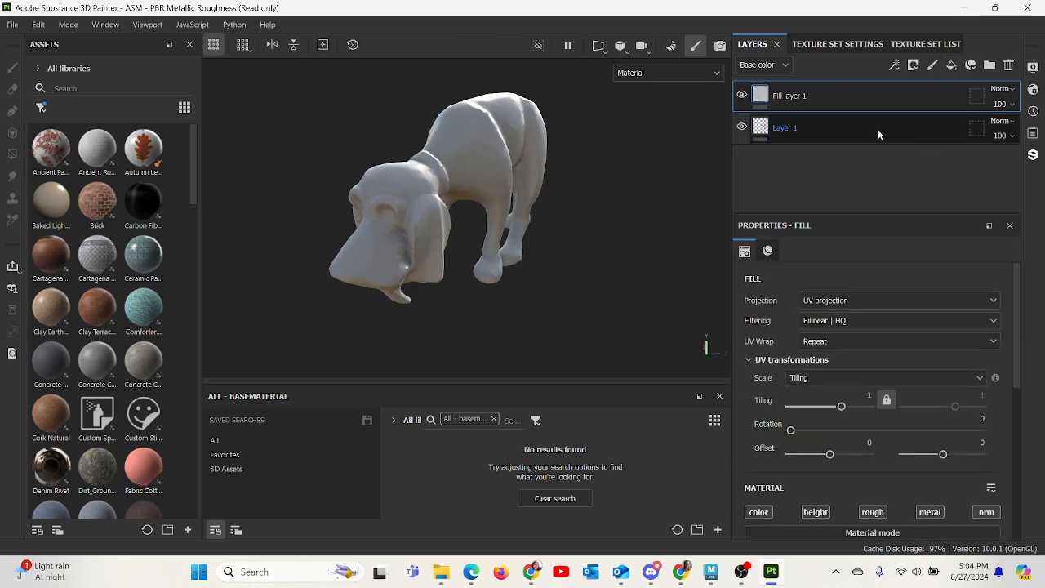
click(877, 129)
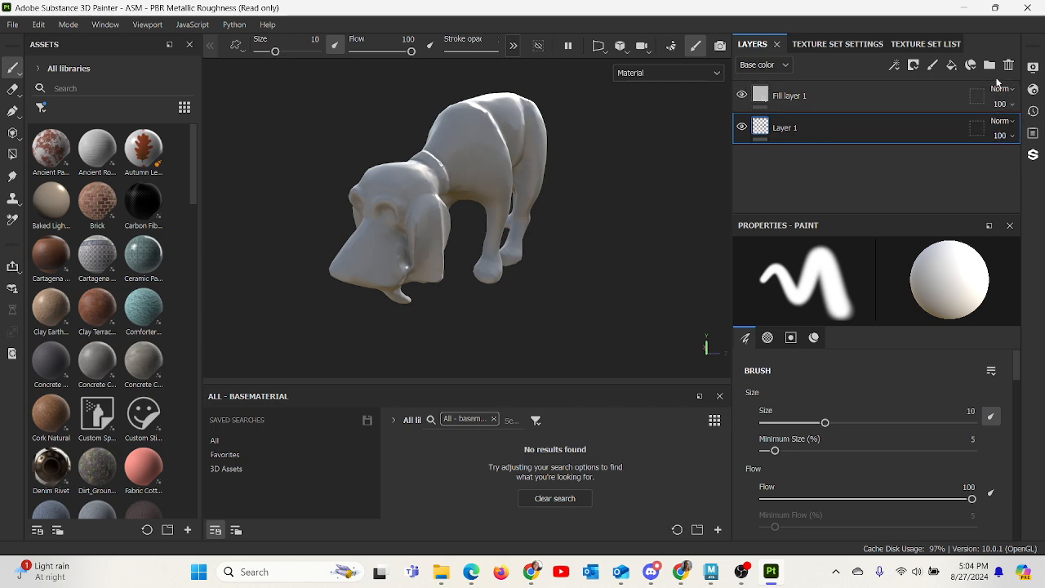
click(1009, 67)
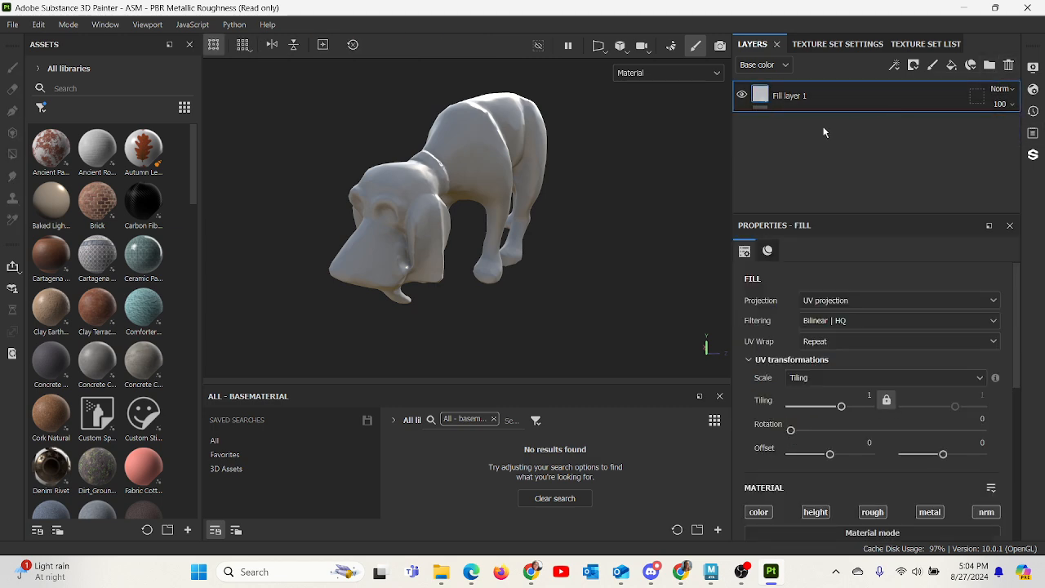
Rename the fill layer as DIFFUSE_Base
double_click(789, 96)
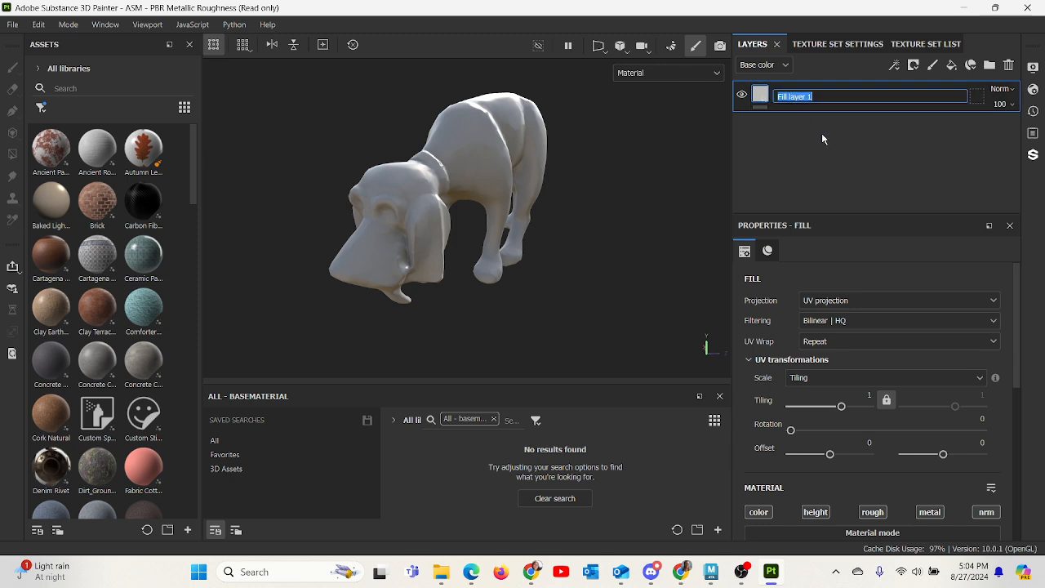
text(DIF)
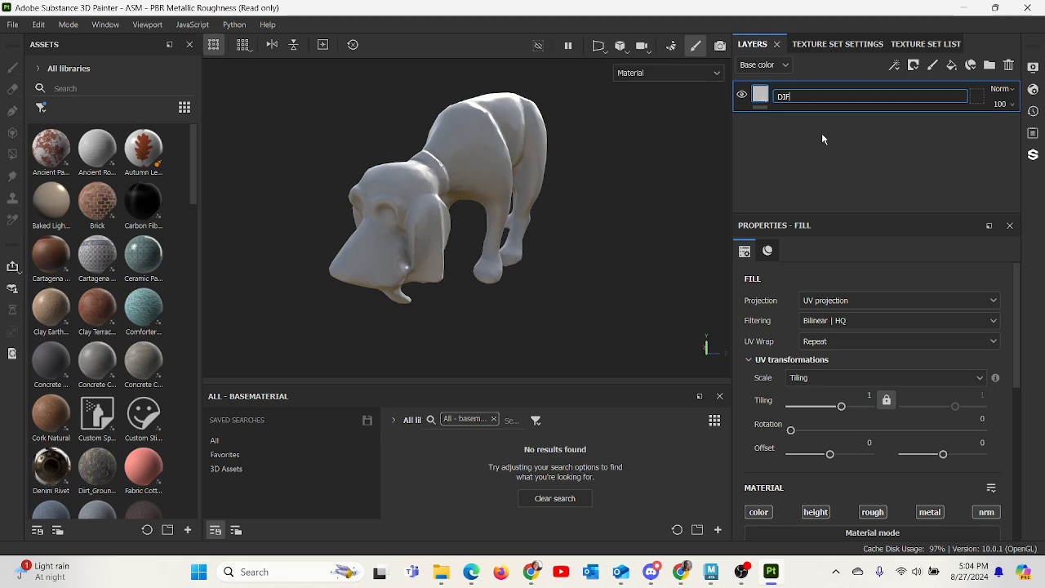
text(FUSE_Base)
key(Return)
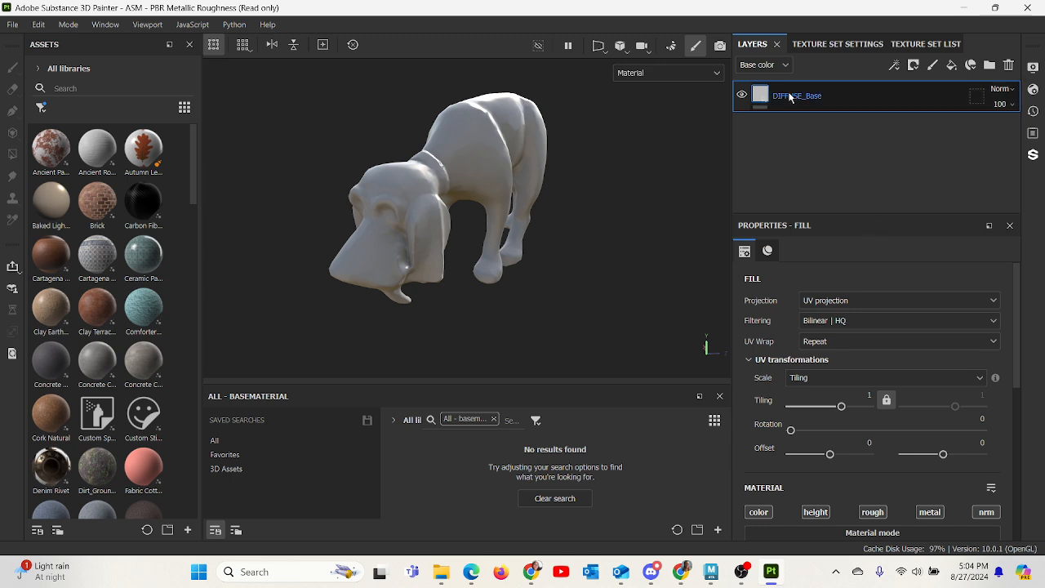
Search the base color resources for "woode" and assign the WoodDogTest_LO_DIFFUSE texture as the base color of the DIFFUSE_Base fill layer
scroll(878, 306, down, 3)
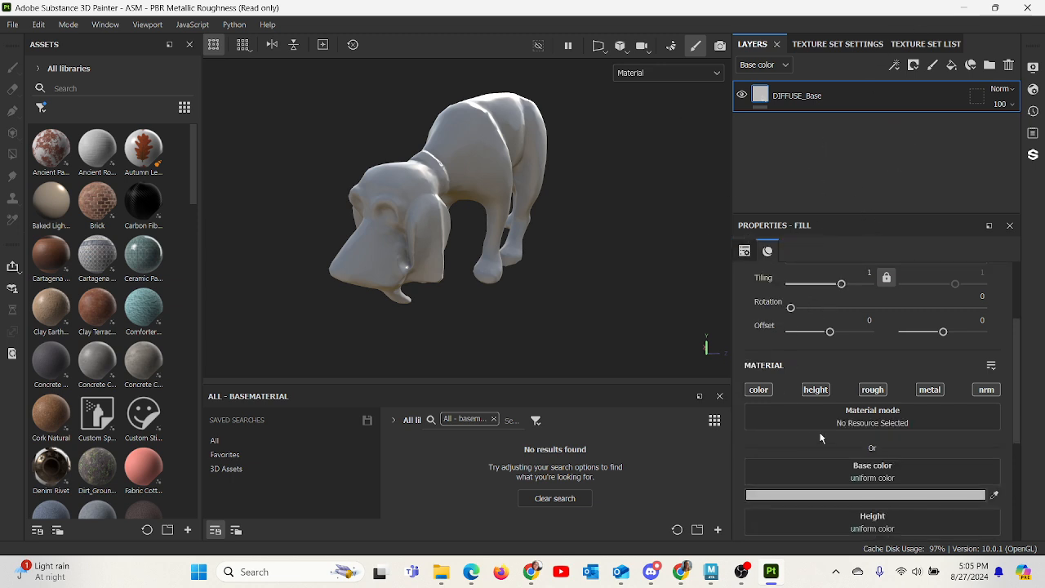
click(744, 253)
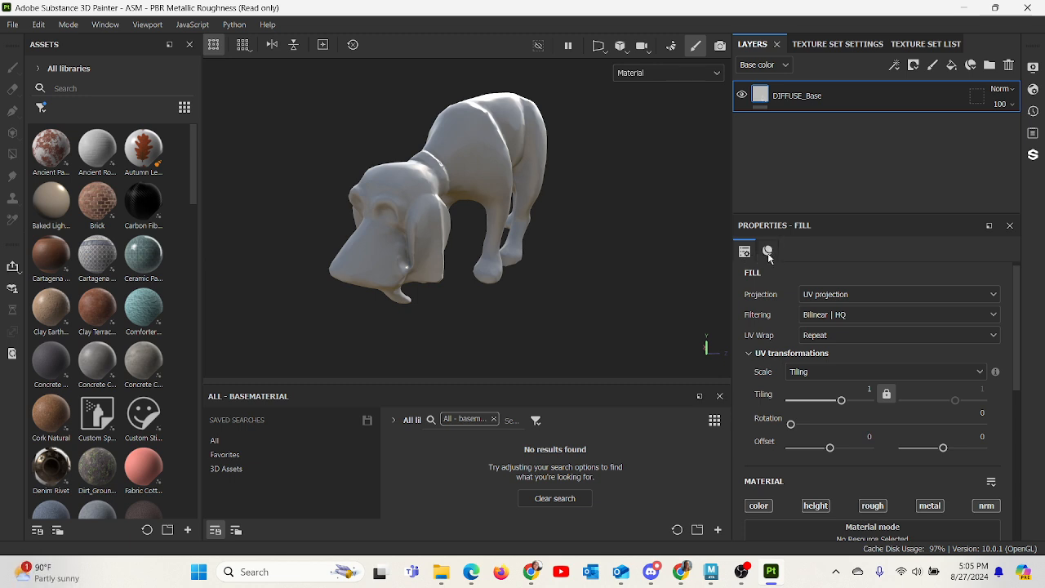
click(768, 252)
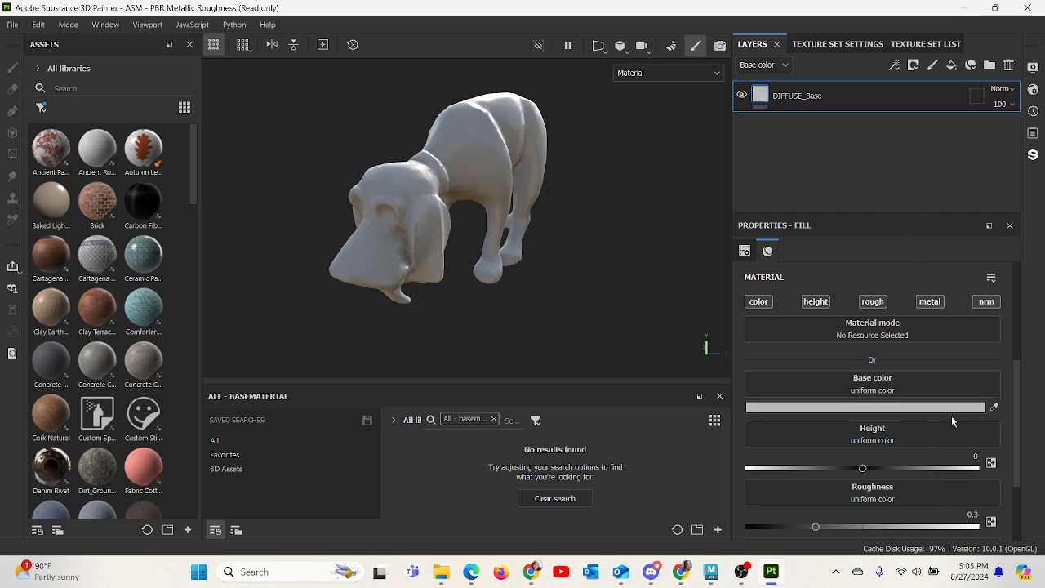
click(892, 390)
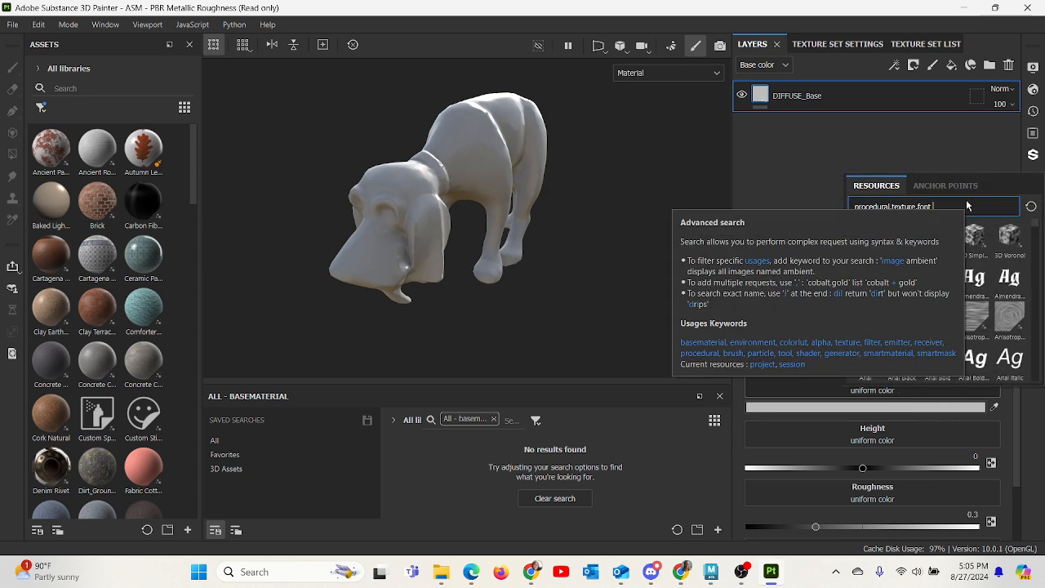
text(woode)
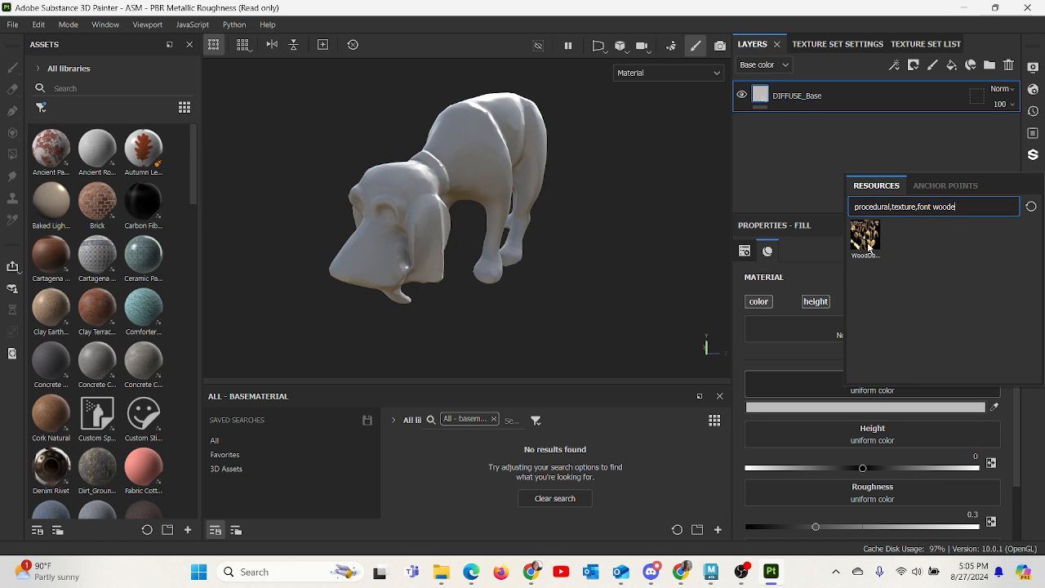
mouse_move(868, 247)
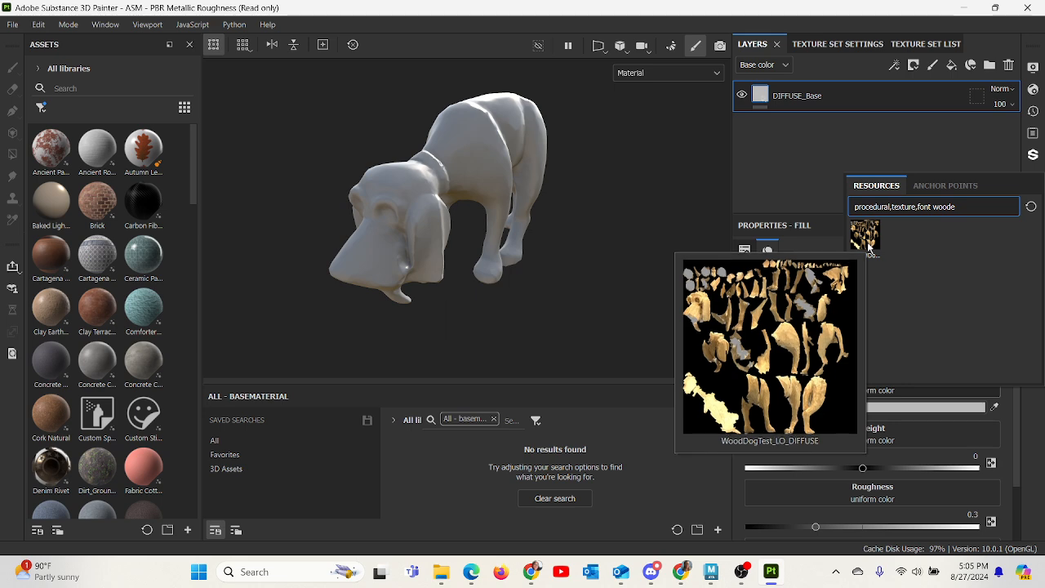
click(869, 244)
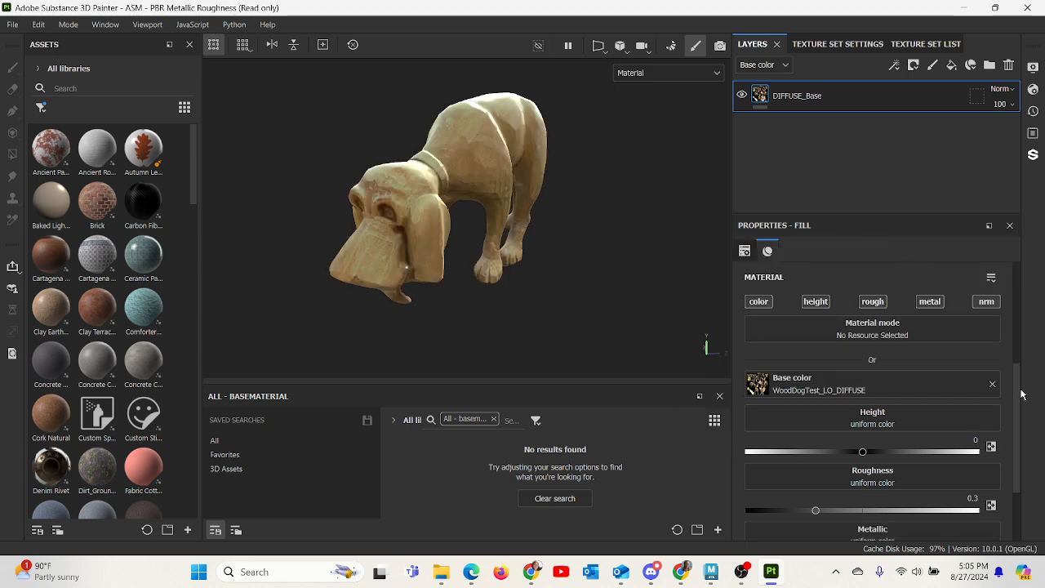
Inspect the diffuse texture on the dog from the front and side while rotating the environment lighting
alt+drag(537, 298, 554, 224)
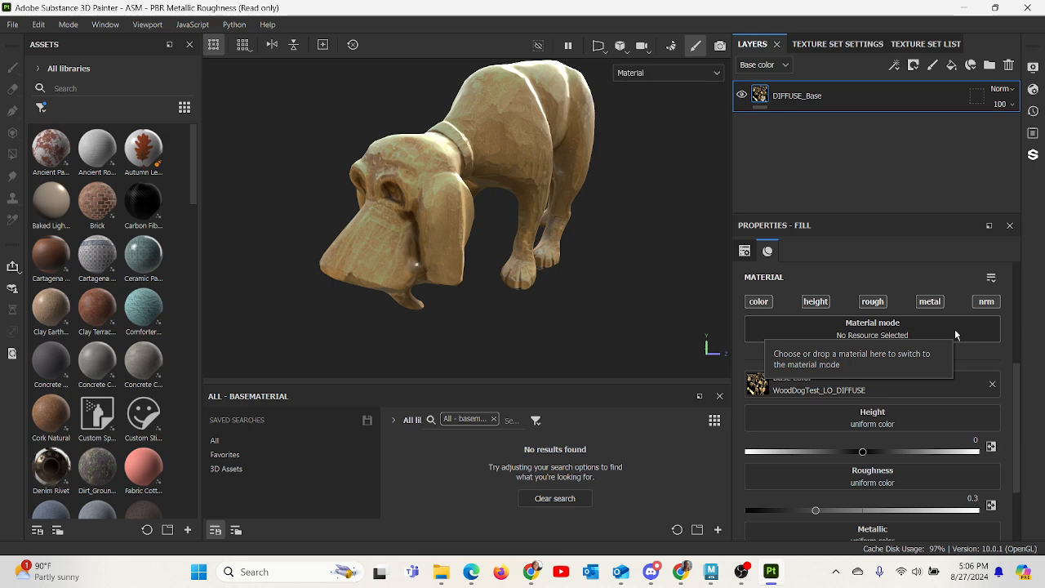
alt+middle_drag(603, 198, 609, 224)
shift+right_drag(609, 223, 654, 302)
alt+drag(655, 304, 555, 269)
alt+right_drag(555, 269, 574, 268)
alt+middle_drag(574, 268, 580, 264)
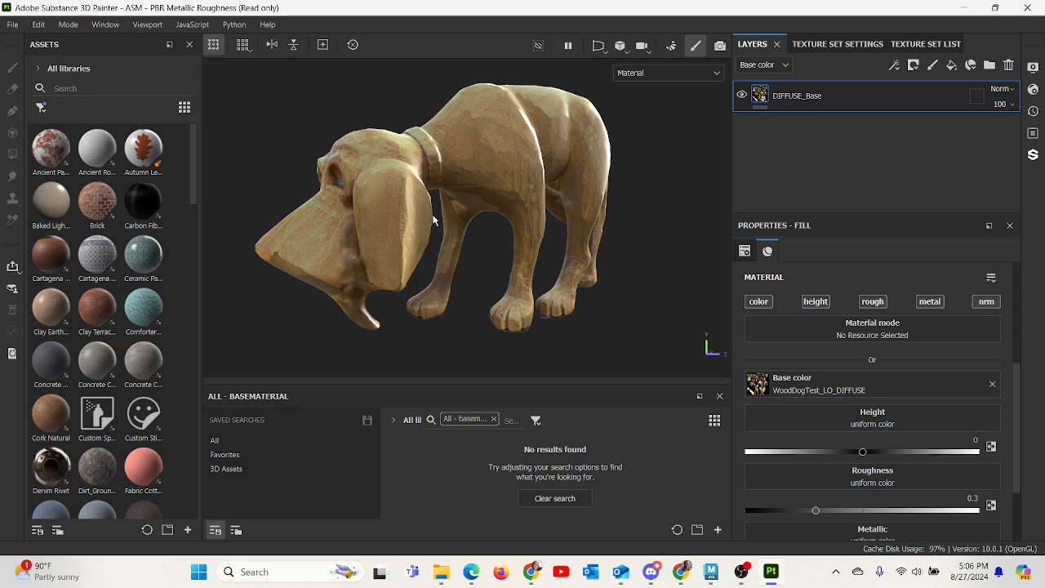
Set the texture export's output directory to a new Substance_Textures folder created inside Wooden_Dog
click(13, 25)
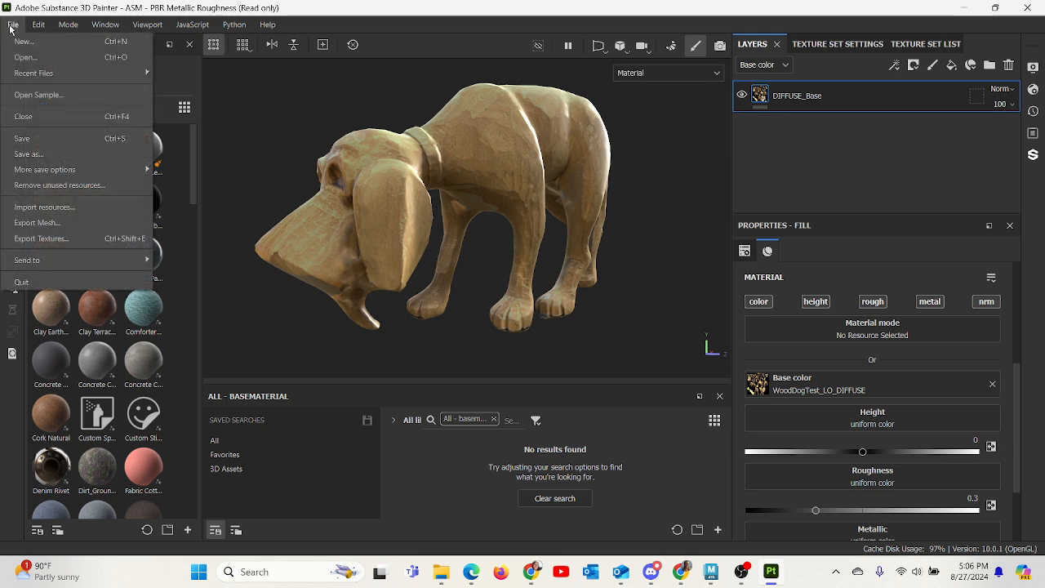
click(91, 239)
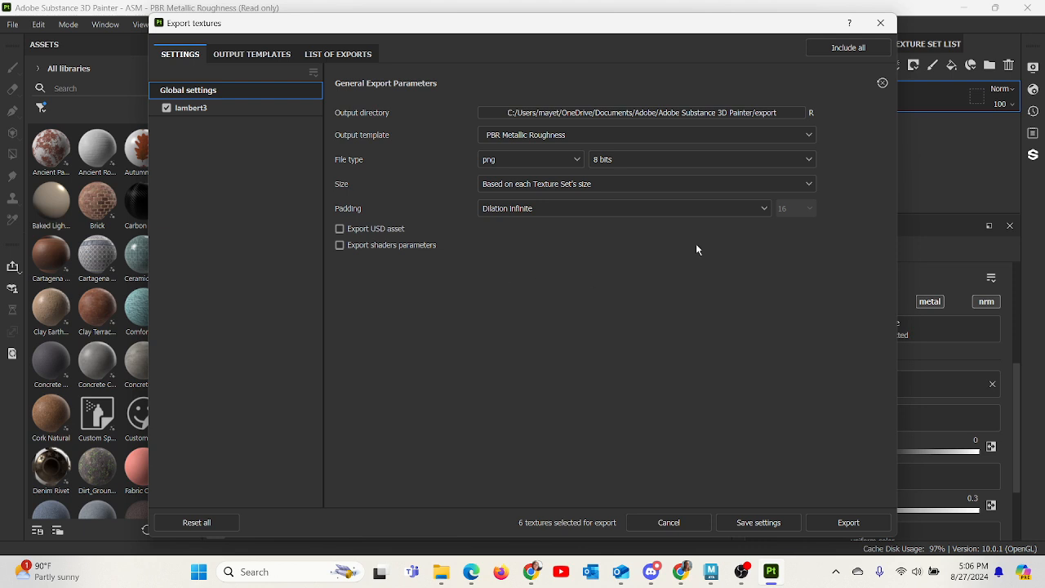
click(672, 114)
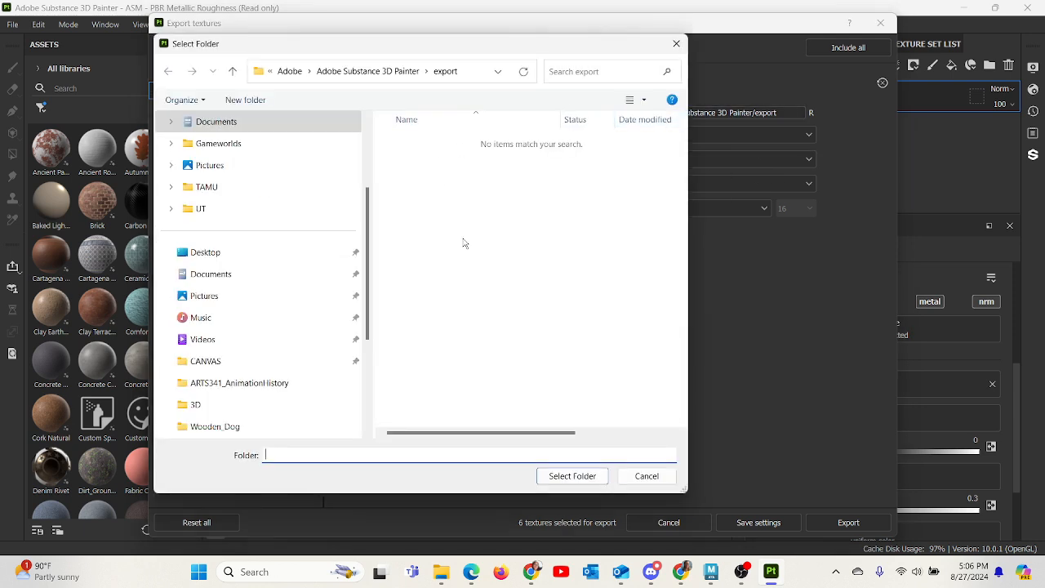
scroll(277, 401, down, 3)
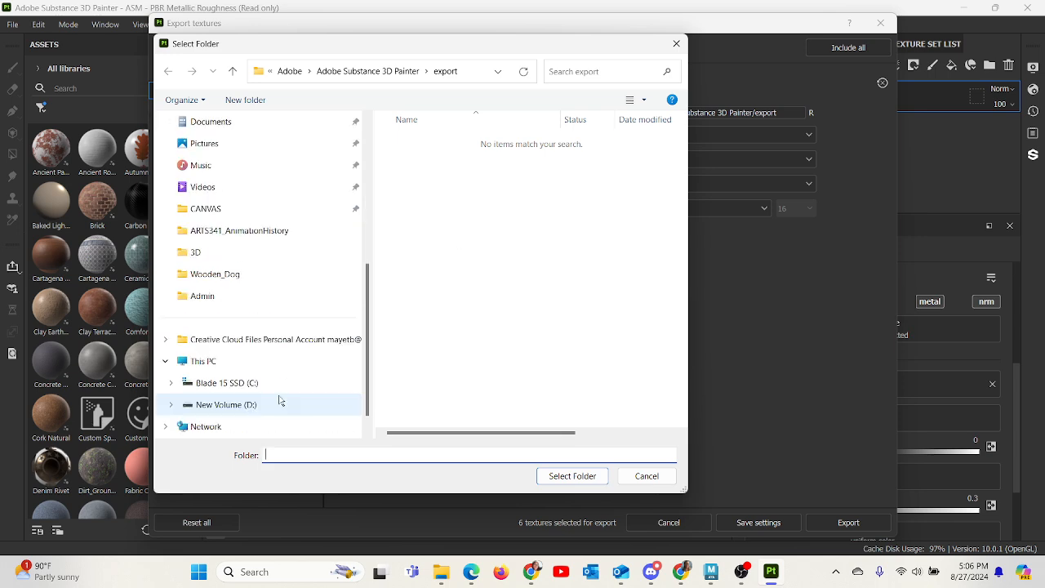
click(277, 277)
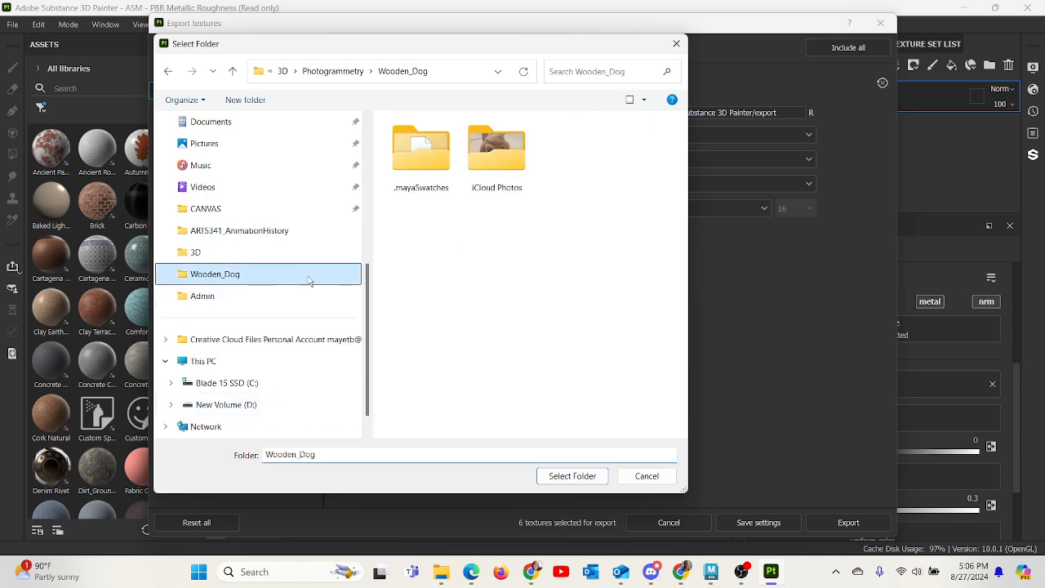
right_click(489, 285)
mouse_move(585, 412)
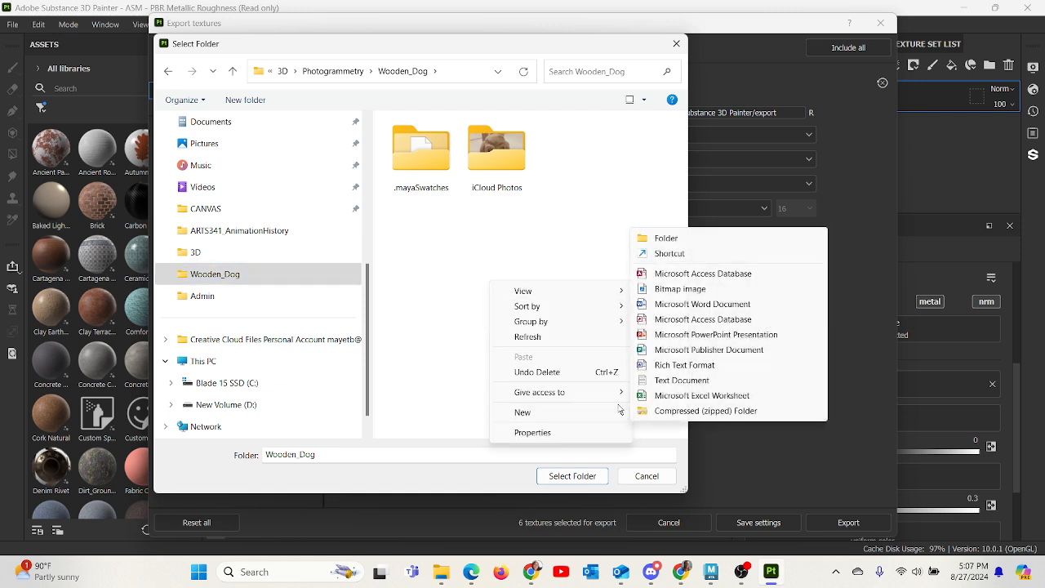
click(672, 237)
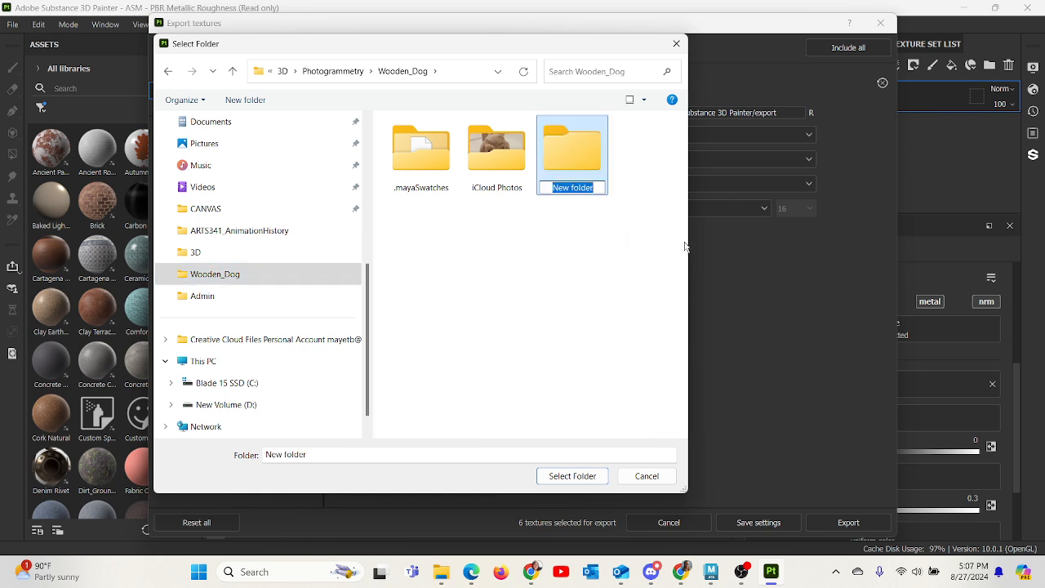
text(Substance_Textures)
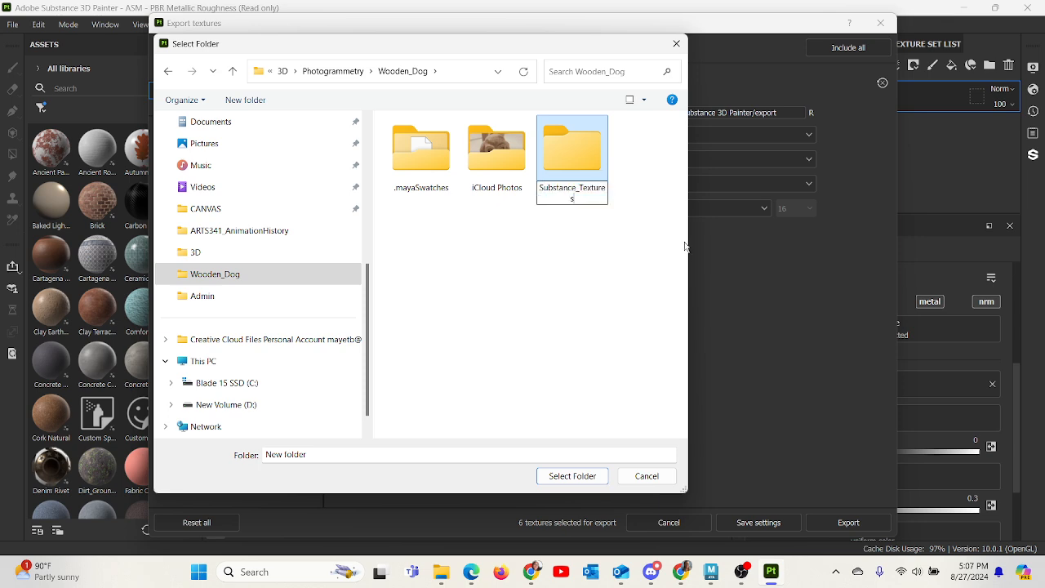
key(Return)
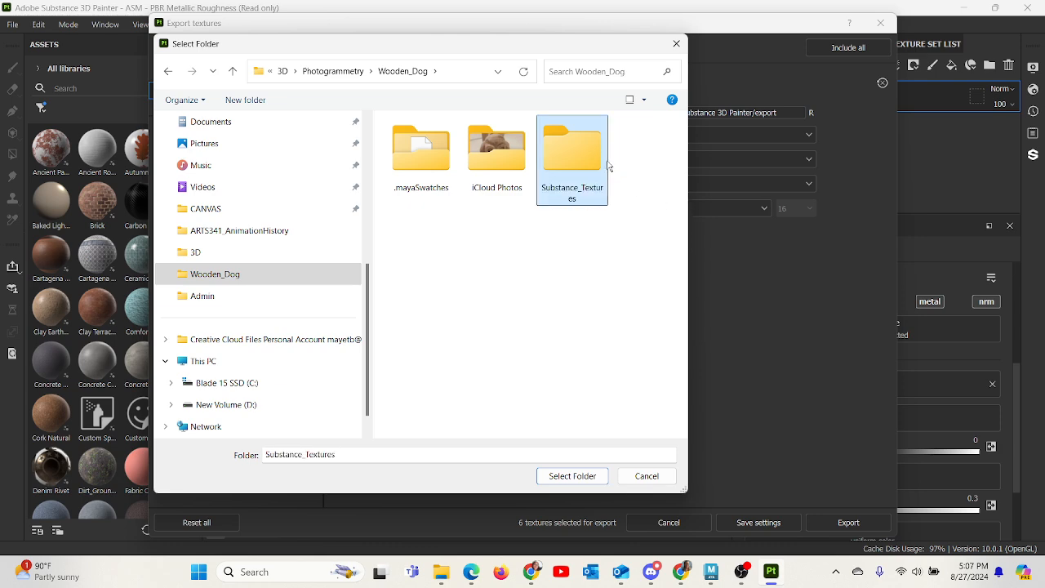
click(574, 475)
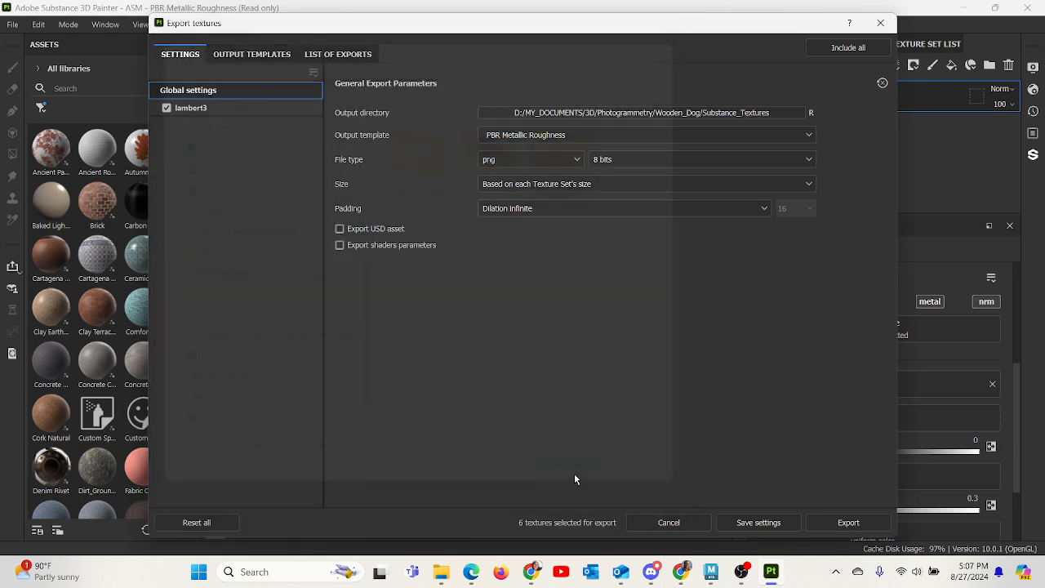
Review the output maps of the Unreal Engine 4 (Packed) export preset and return to the general export settings
click(254, 57)
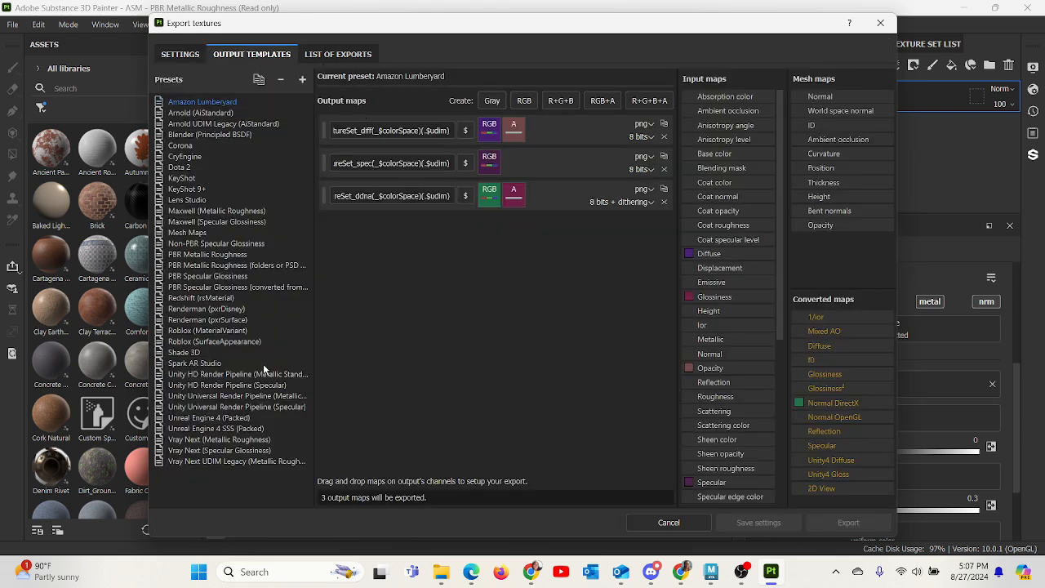
click(248, 418)
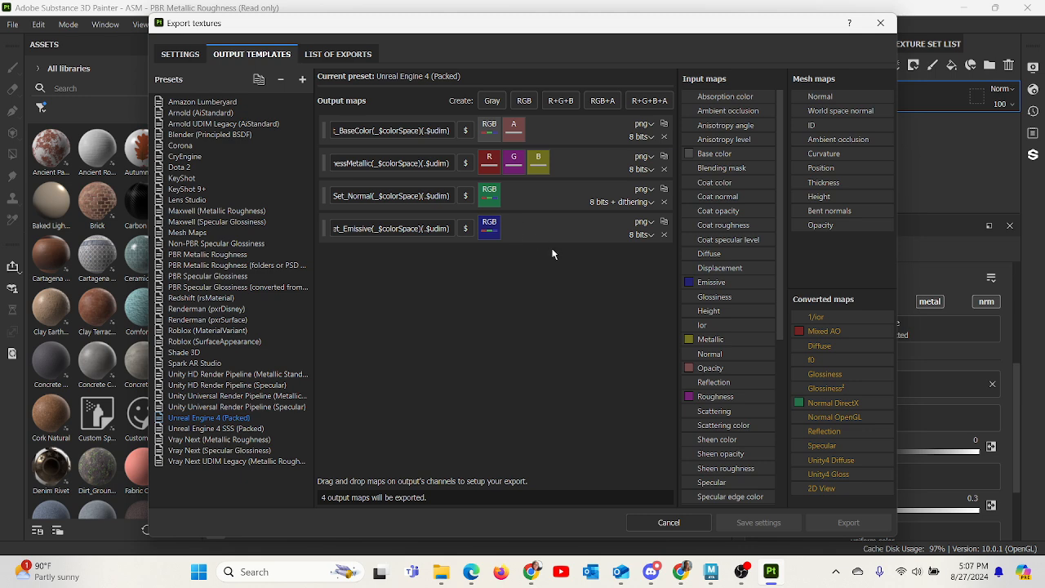
click(176, 56)
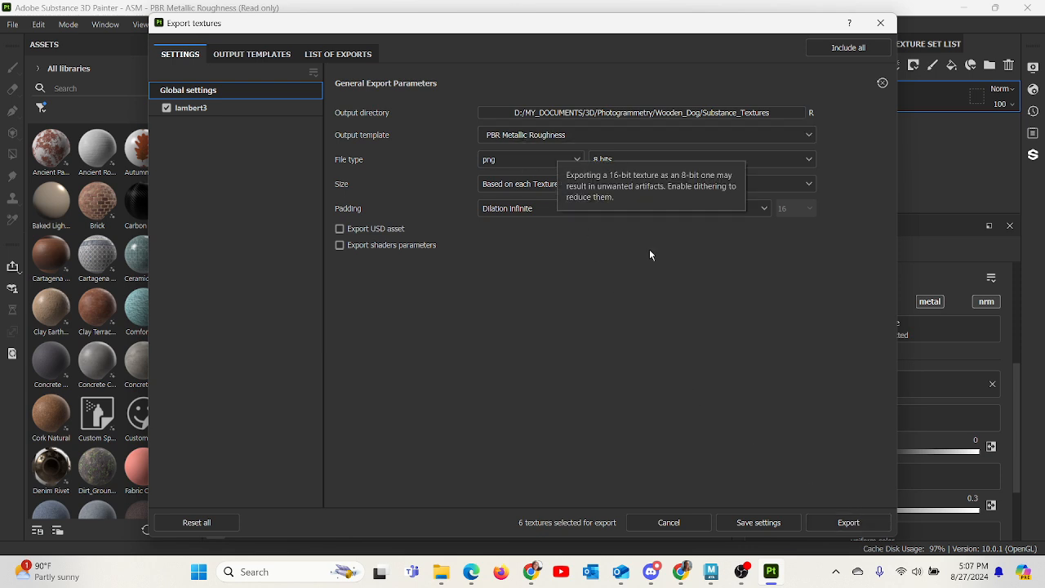
Export the lambert3 texture set as 8-bit png files with the PBR Metallic Roughness template, and close the export dialog
click(846, 523)
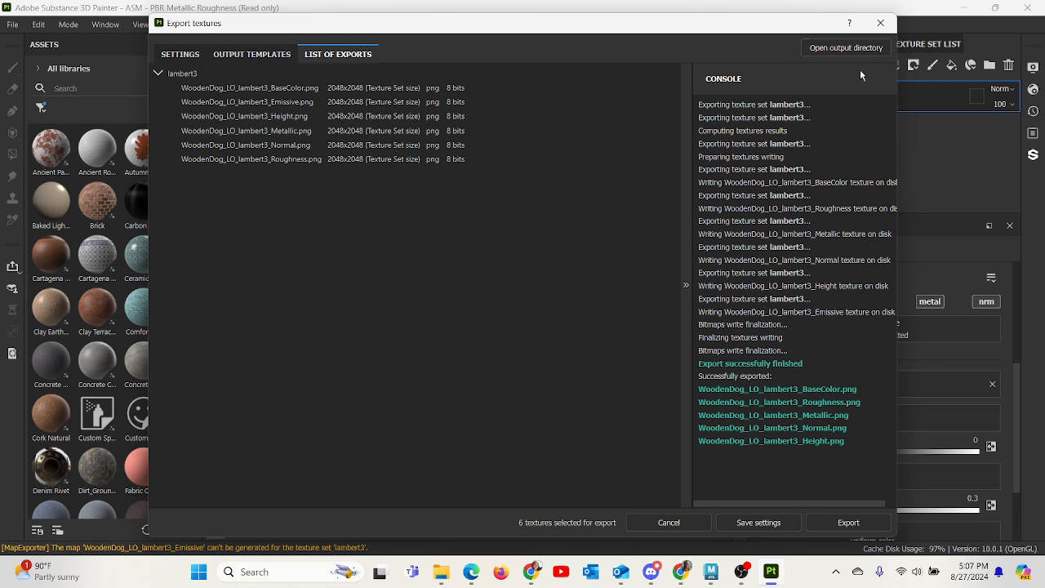
click(886, 25)
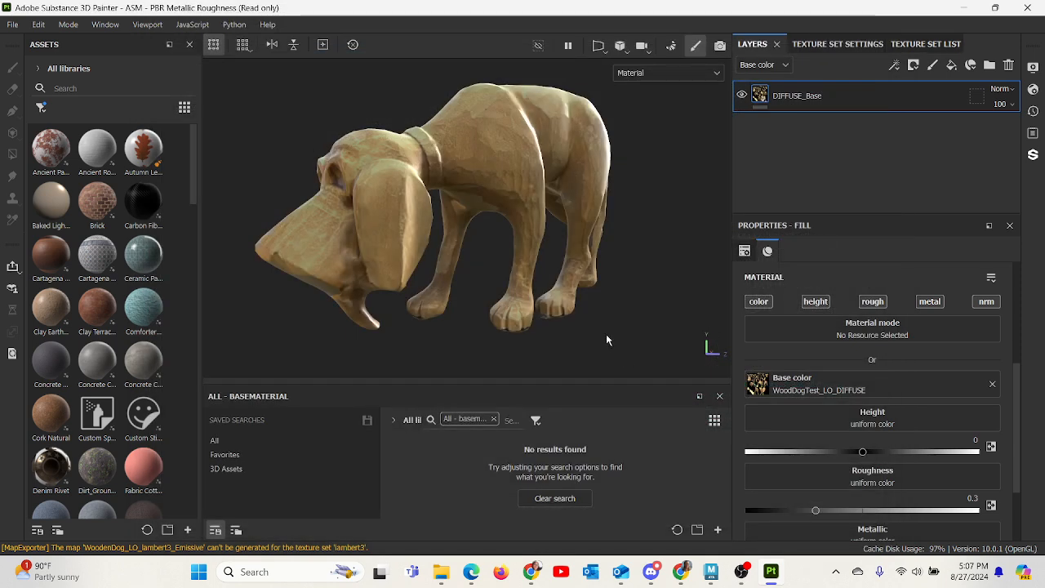